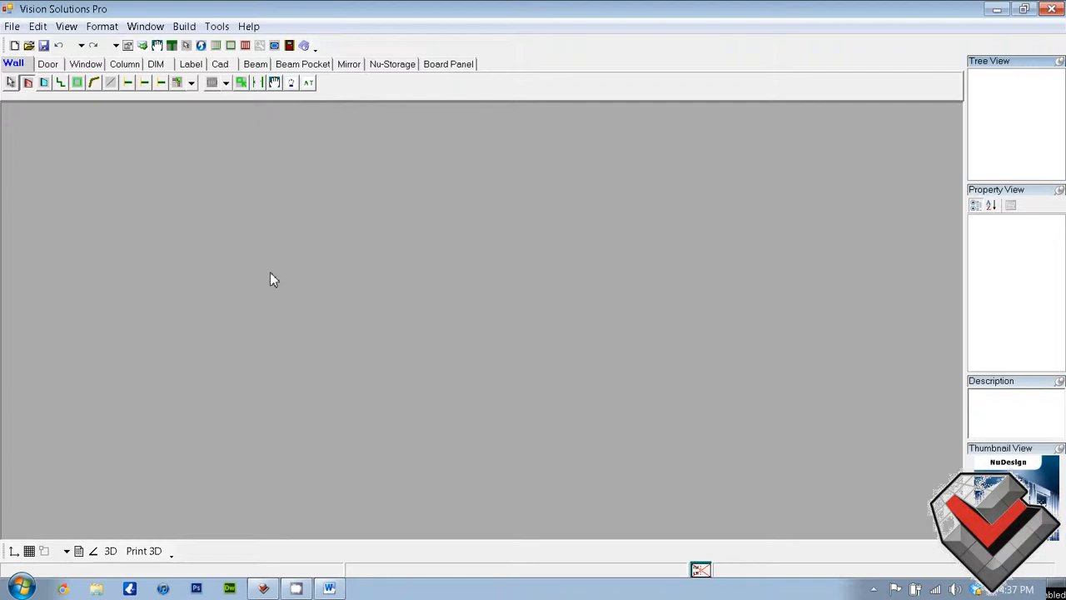
Create a new joist layout job named gettingstarted001 in the C:\NUJOIST JOBS directory
left_click(12, 26)
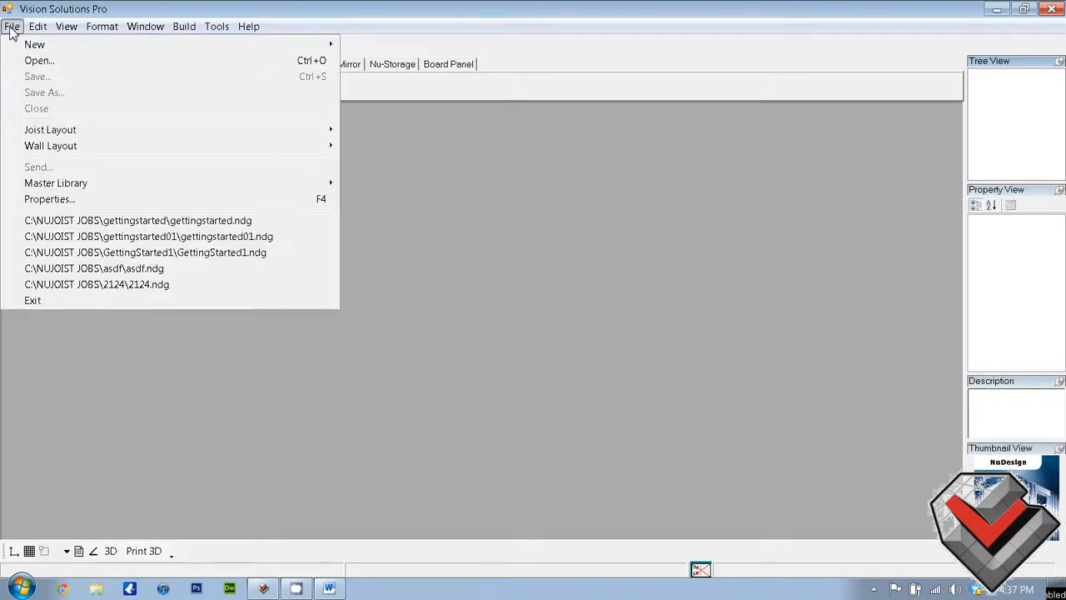
mouse_move(15, 46)
left_click(400, 45)
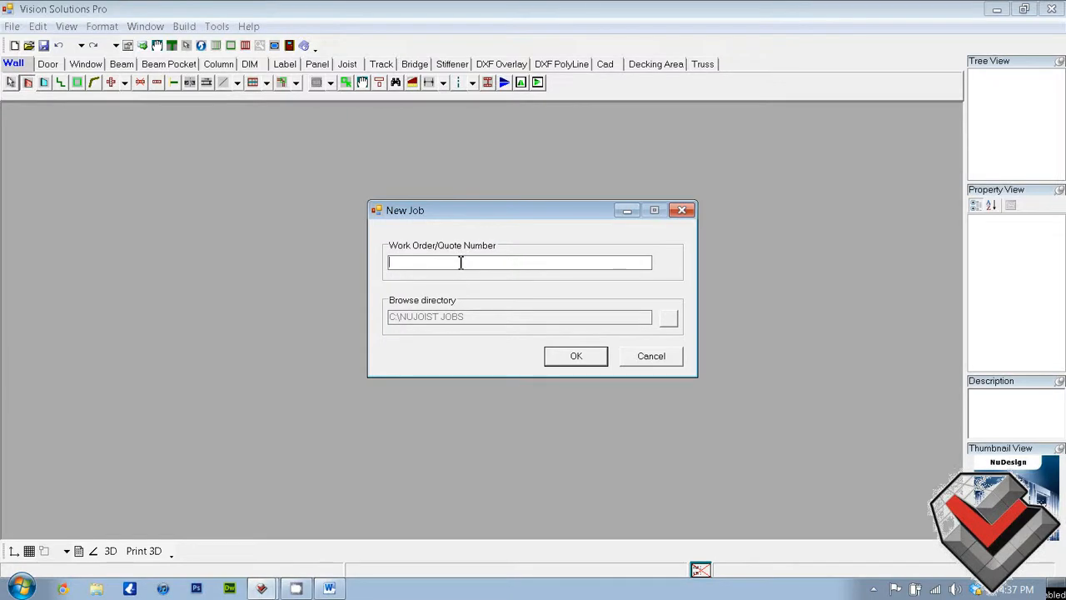
type("gettingstarted001")
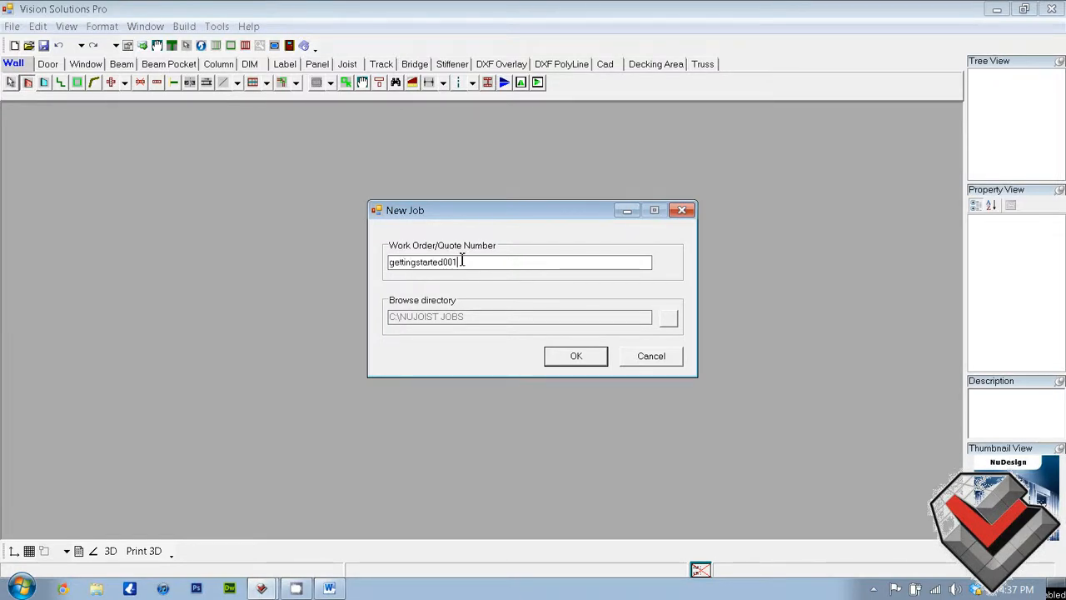
key("Return")
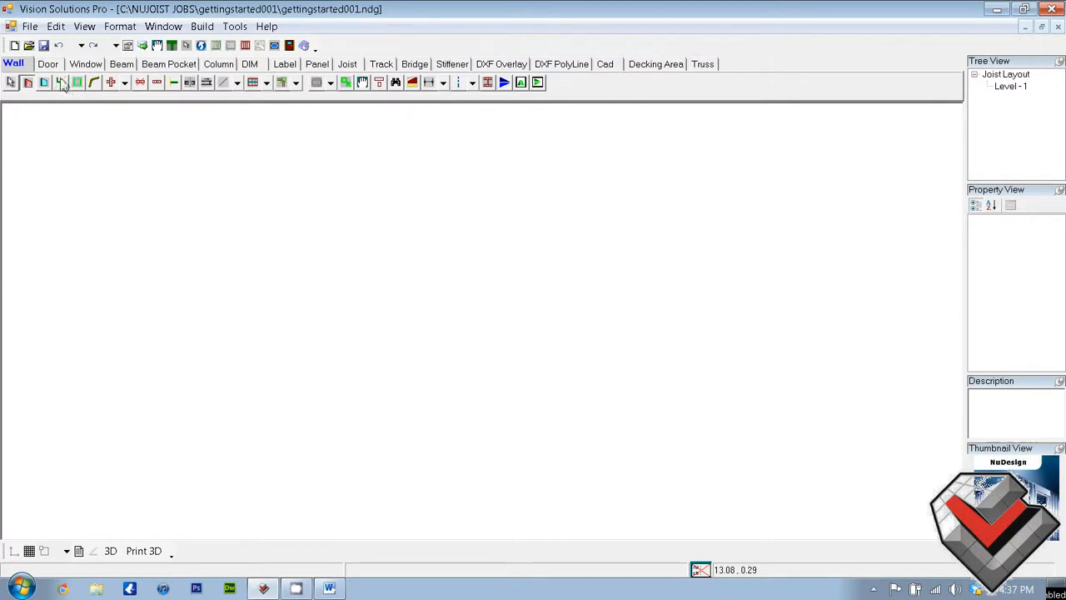
Look through the tool sets for each element type, from Door and Window through Decking Area and Truss, ending back at Wall
left_click(43, 66)
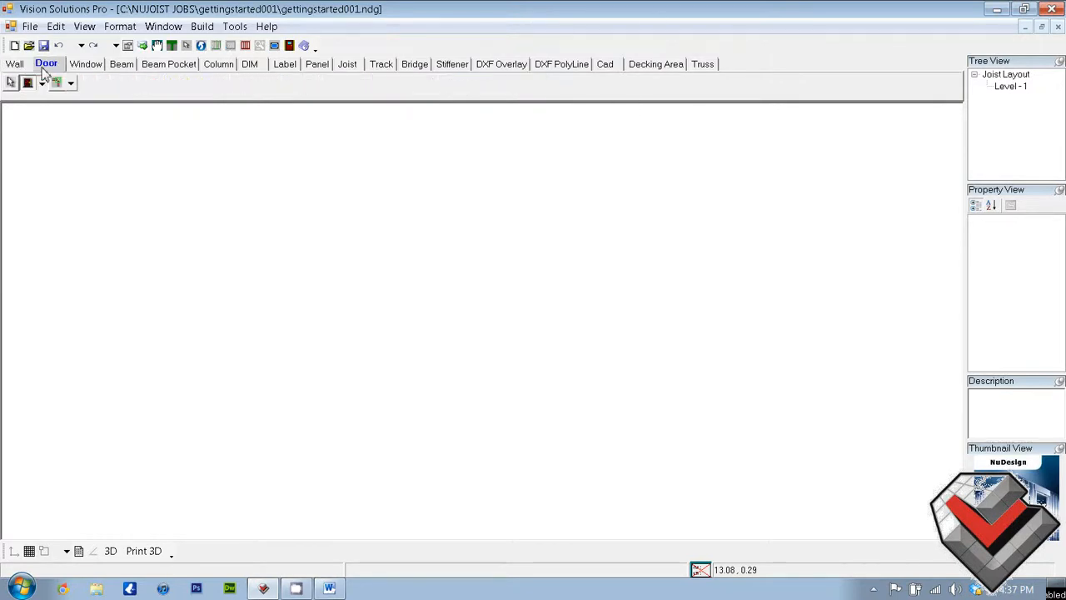
left_click(83, 69)
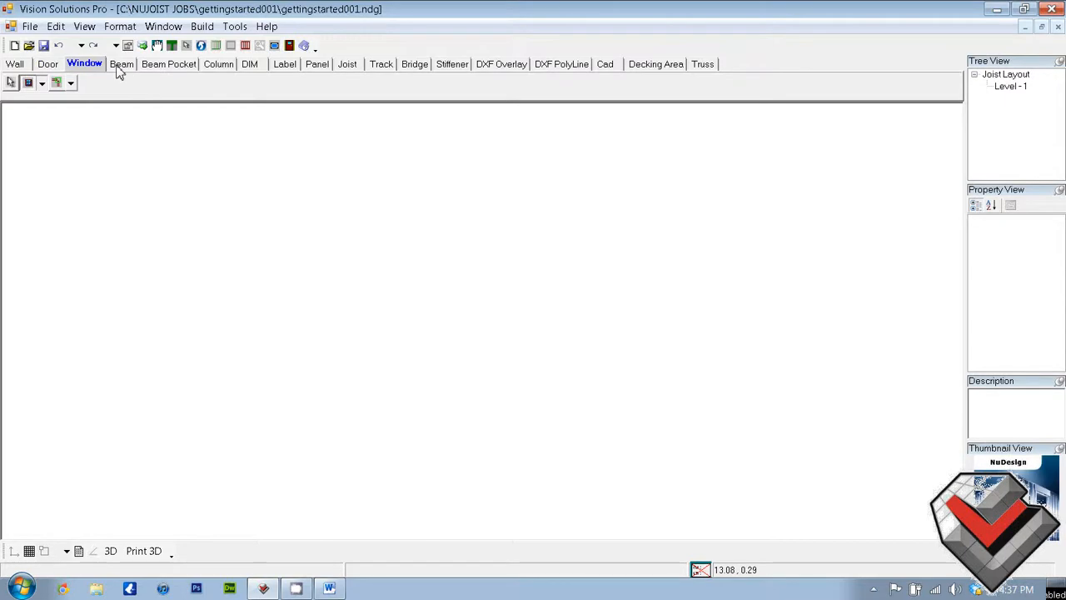
left_click(120, 72)
left_click(157, 71)
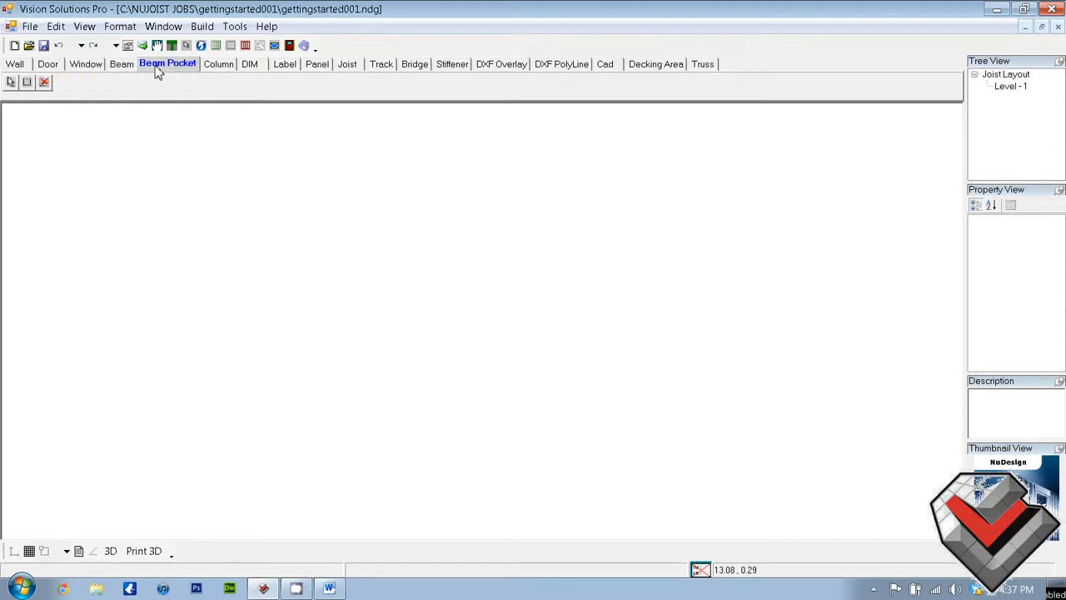
left_click(226, 72)
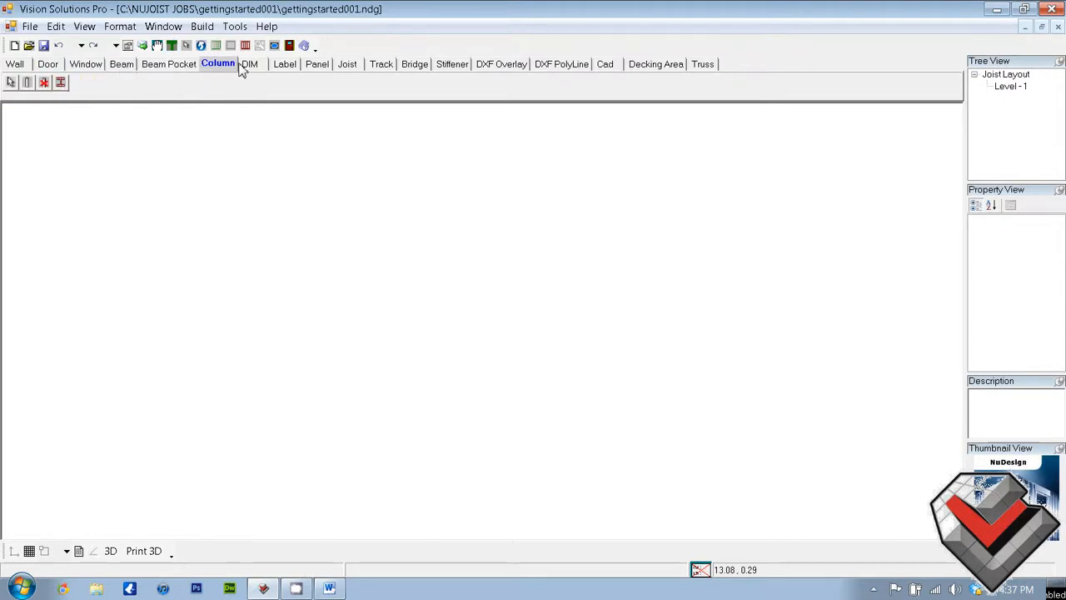
left_click(249, 70)
left_click(280, 66)
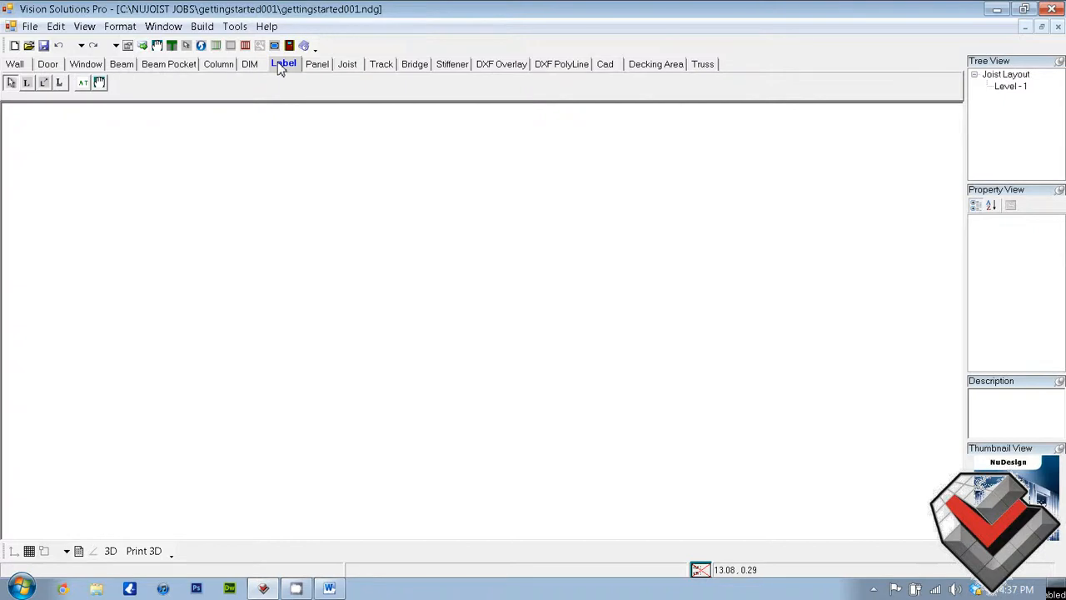
left_click(324, 70)
left_click(357, 71)
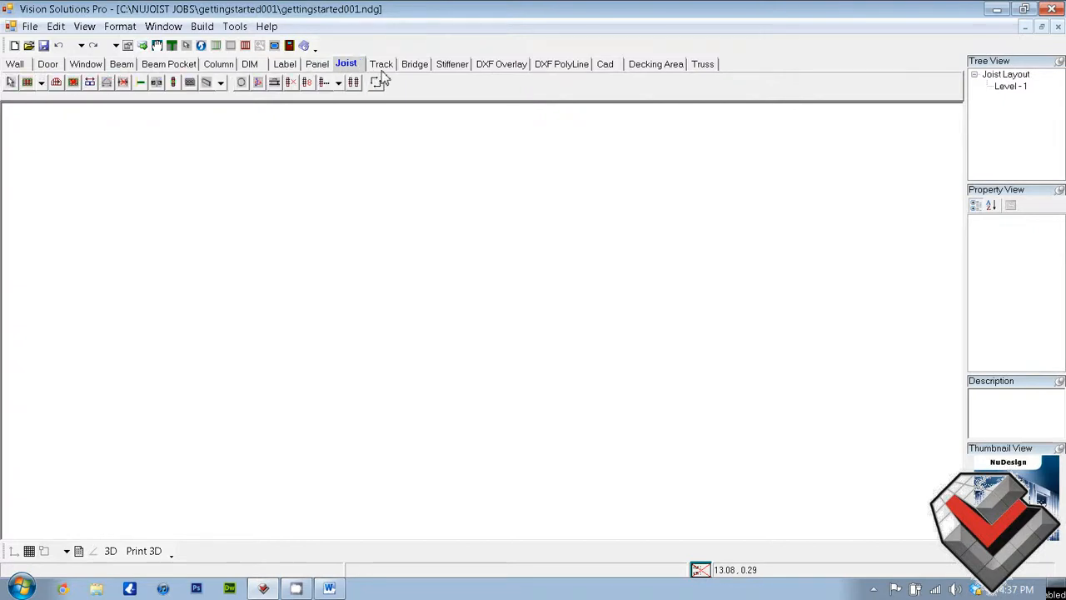
left_click(383, 75)
left_click(418, 70)
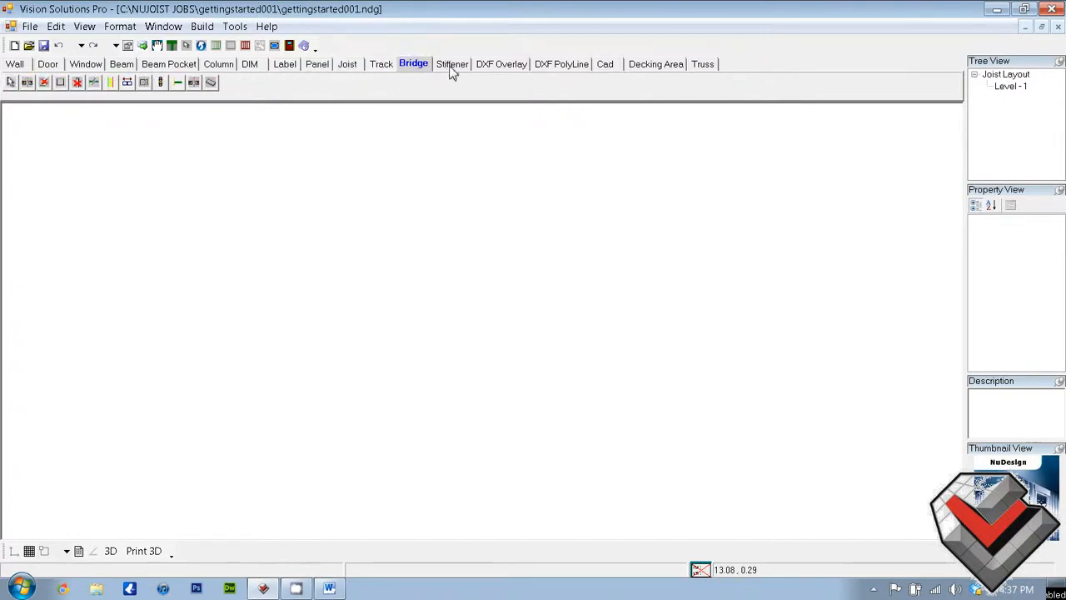
left_click(451, 71)
left_click(488, 68)
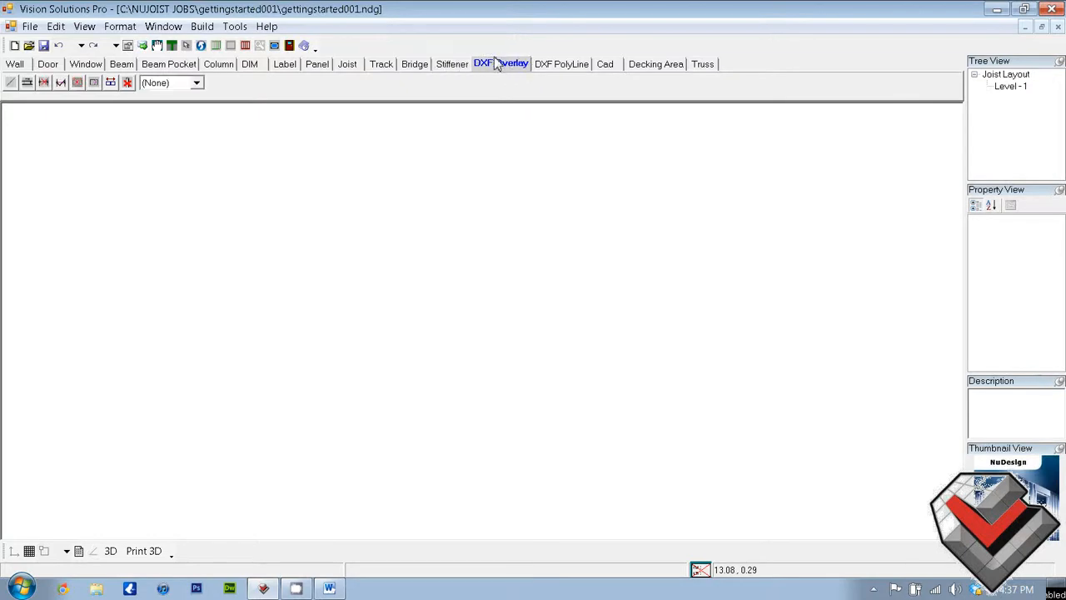
left_click(567, 72)
left_click(605, 70)
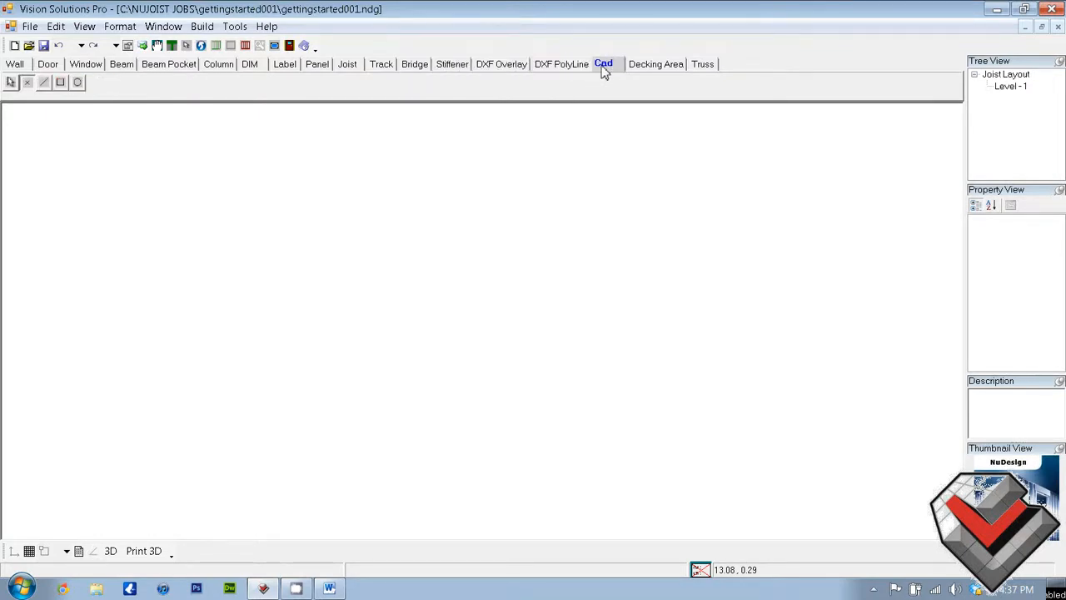
left_click(661, 70)
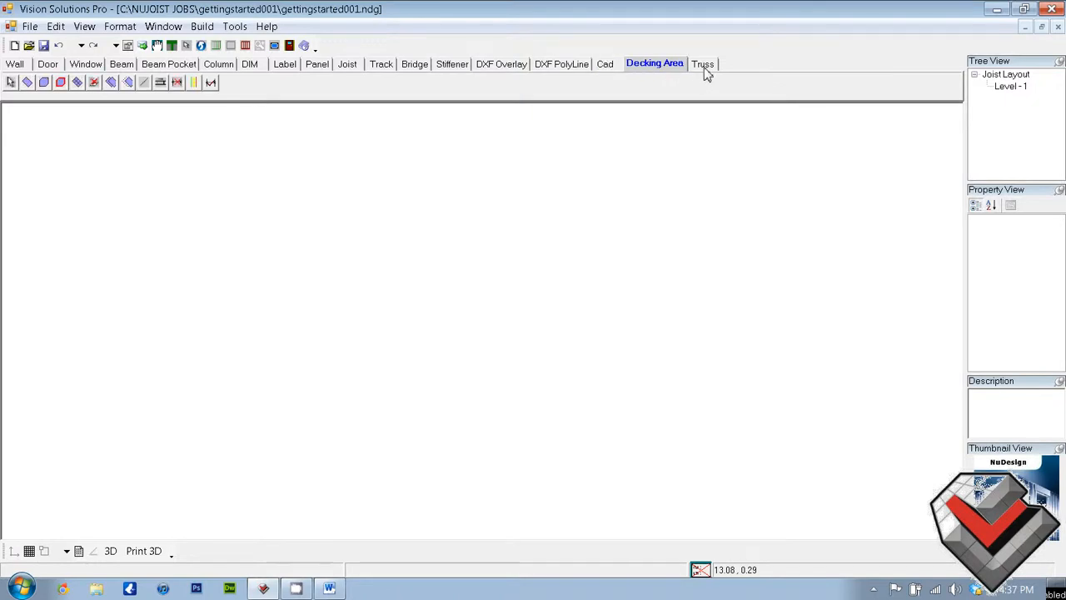
left_click(704, 70)
left_click(27, 67)
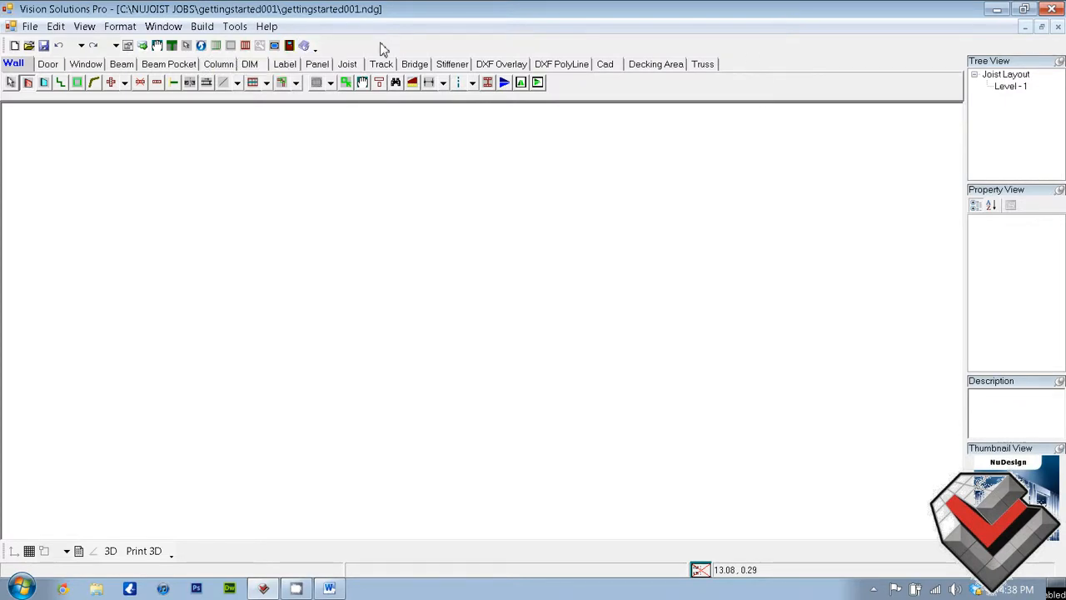
Select the Joist Layout entry in the job tree and switch on Ortho mode
left_click(1002, 70)
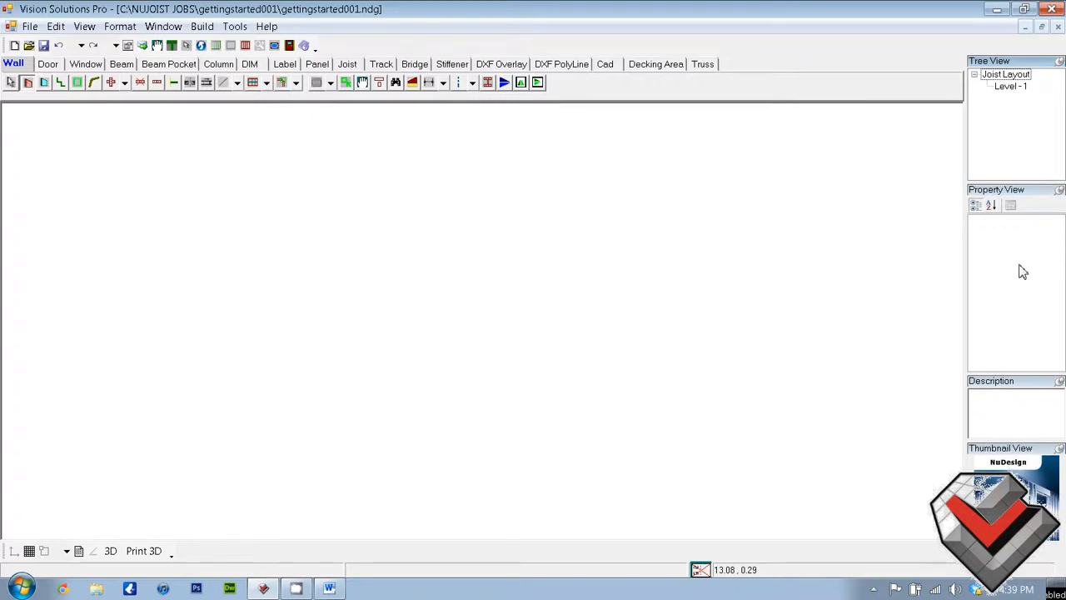
left_click(1011, 411)
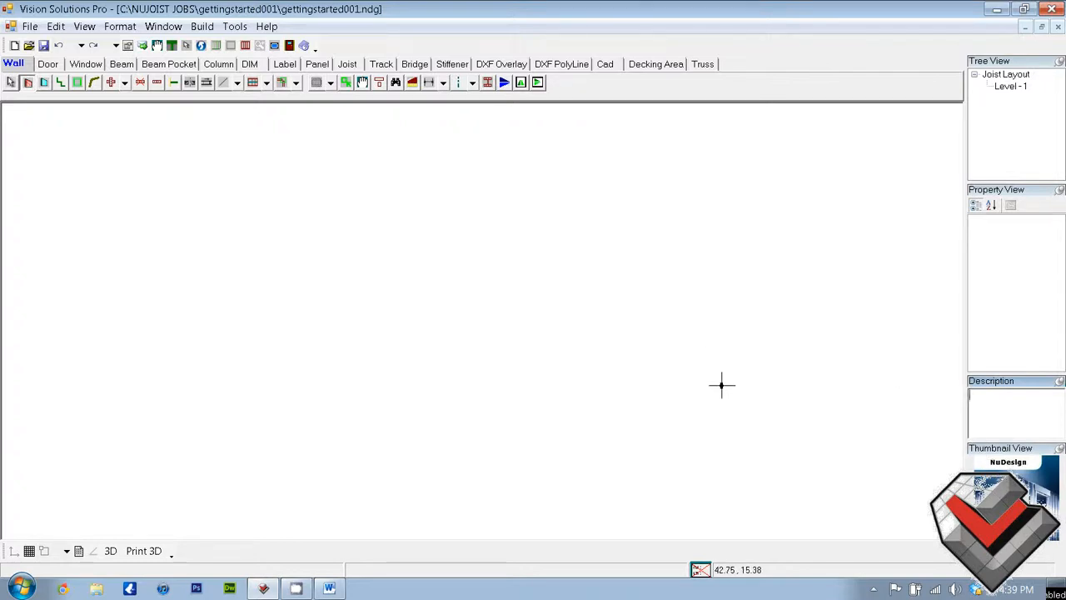
left_click(9, 551)
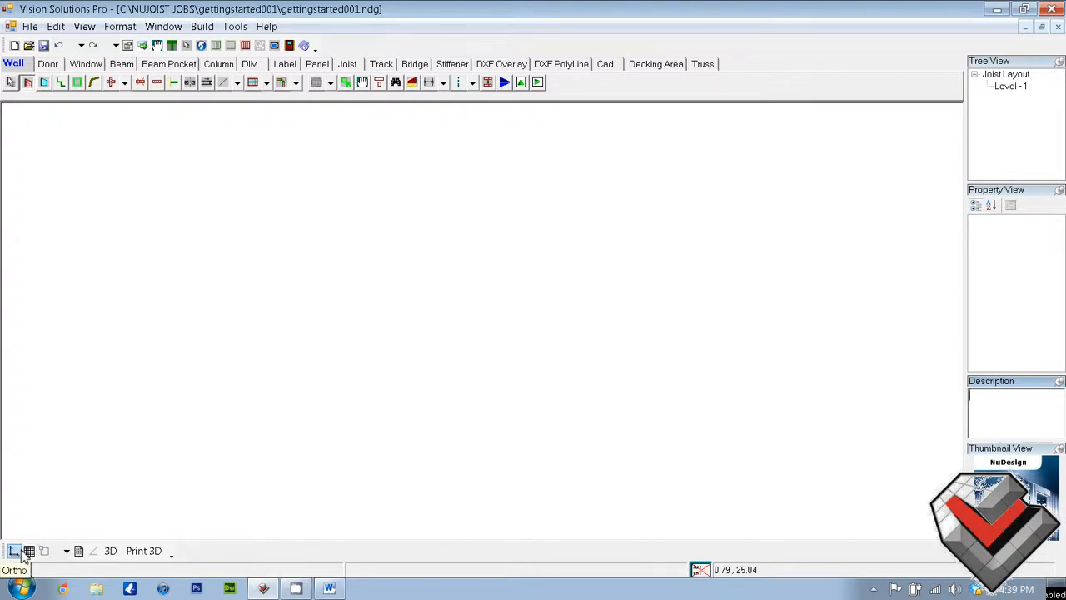
Review the object snap types and the list of quick drafting aids that can be shown or hidden
left_click(65, 554)
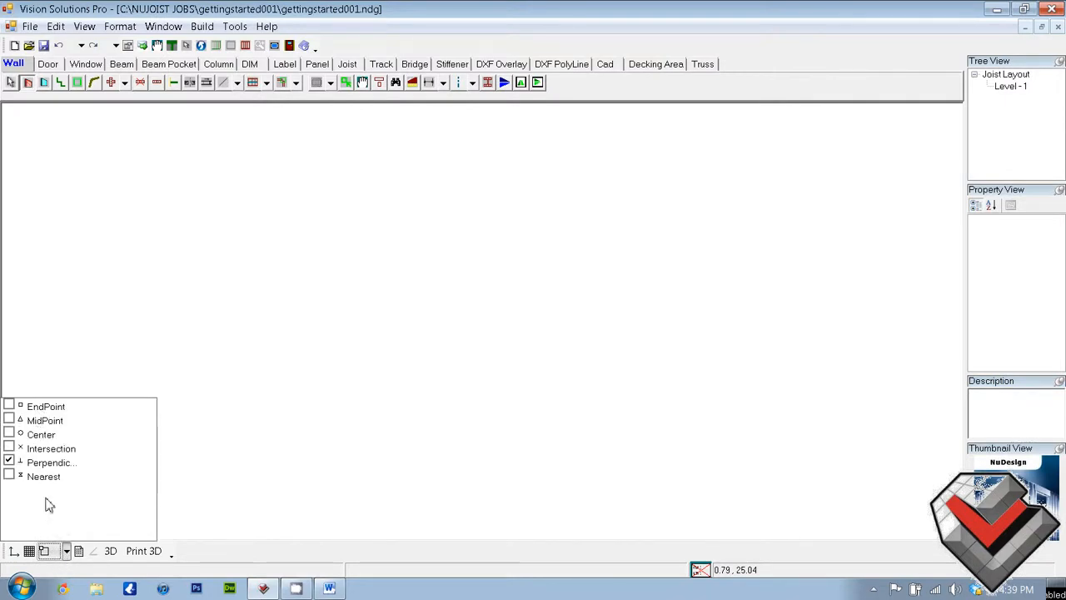
left_click(63, 553)
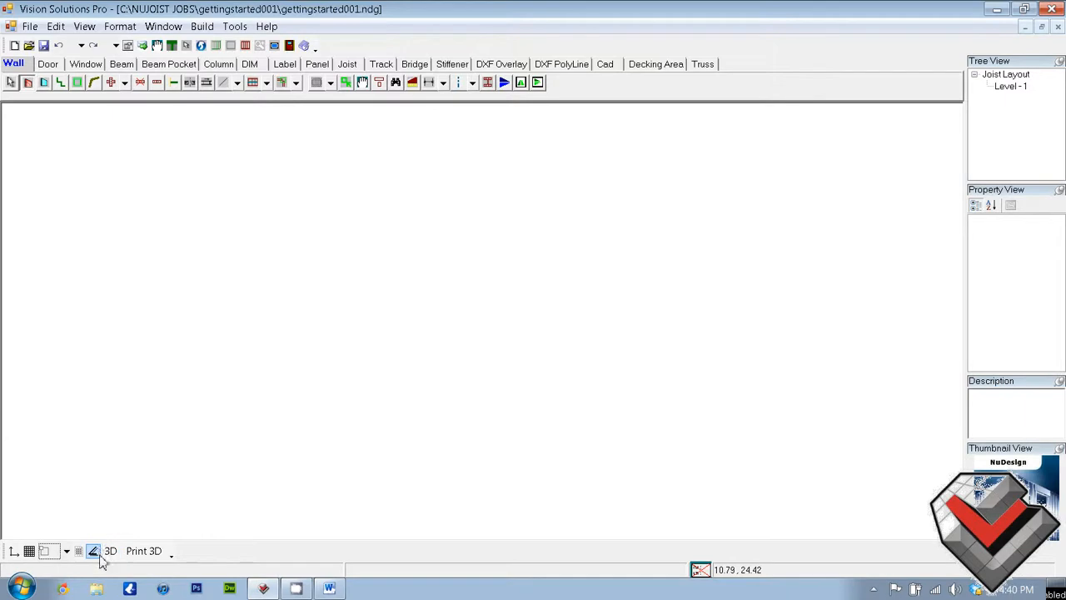
left_click(171, 555)
mouse_move(169, 531)
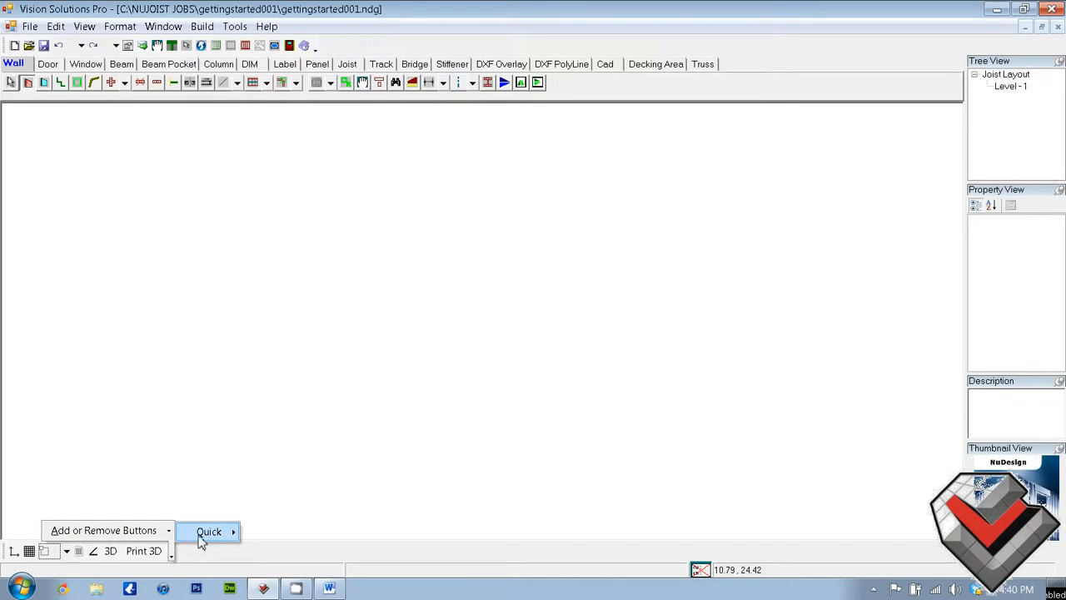
mouse_move(208, 532)
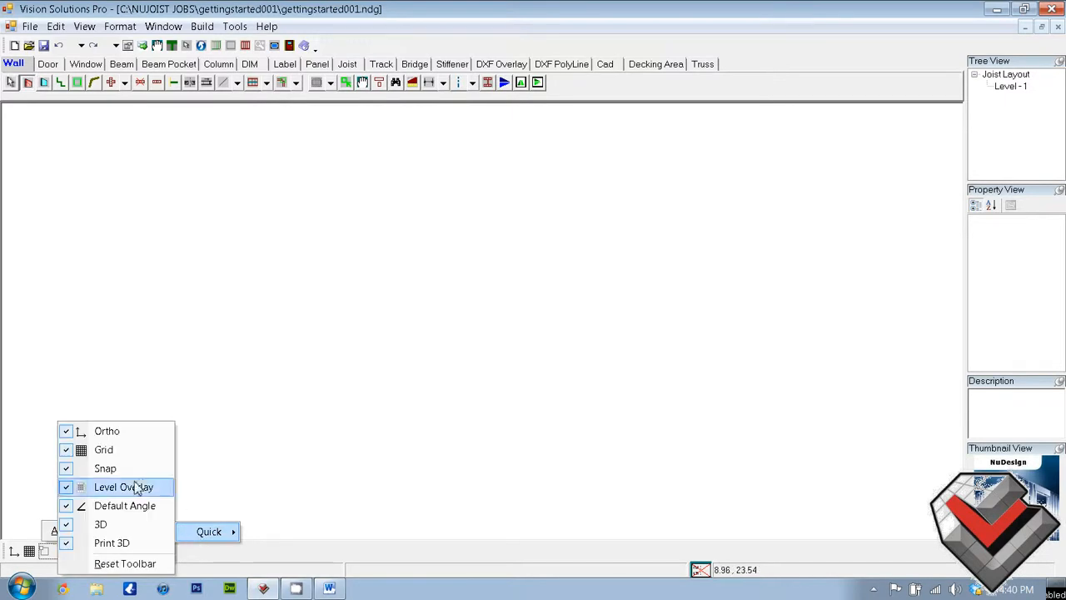
left_click(331, 526)
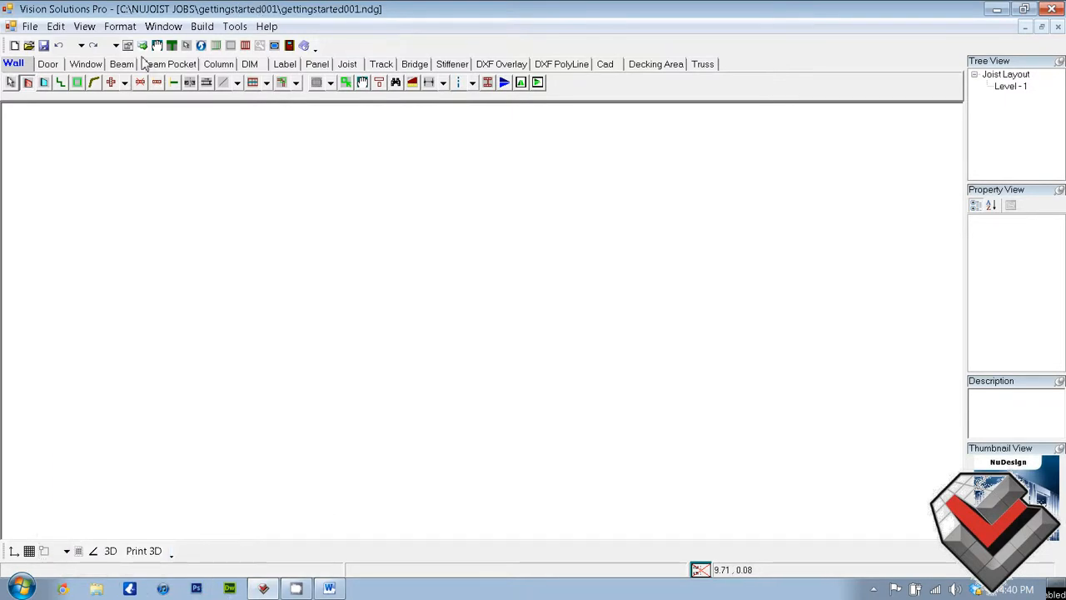
Draw a closed rectangle of four walls, type STUD WALL with width 00400, about 19.5 ft long by 10 ft deep
left_click(27, 84)
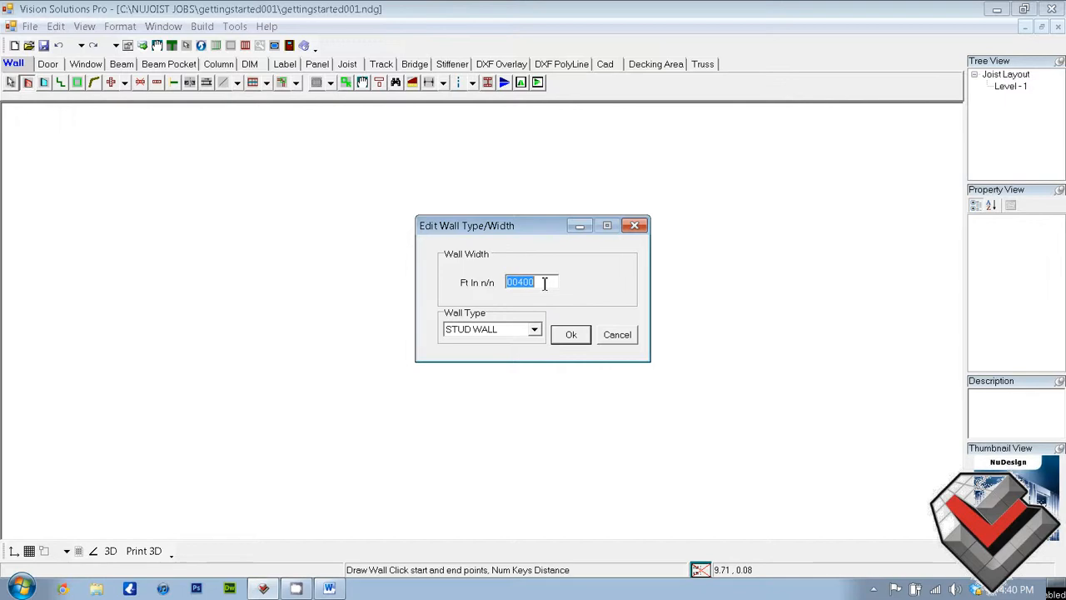
left_click(537, 331)
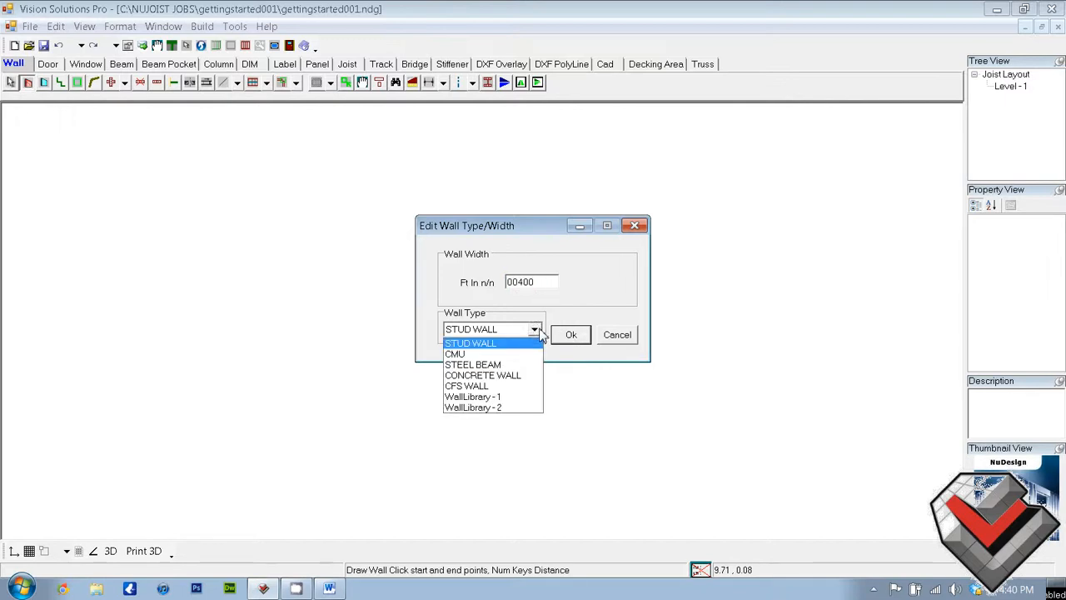
left_click(540, 333)
left_click(571, 336)
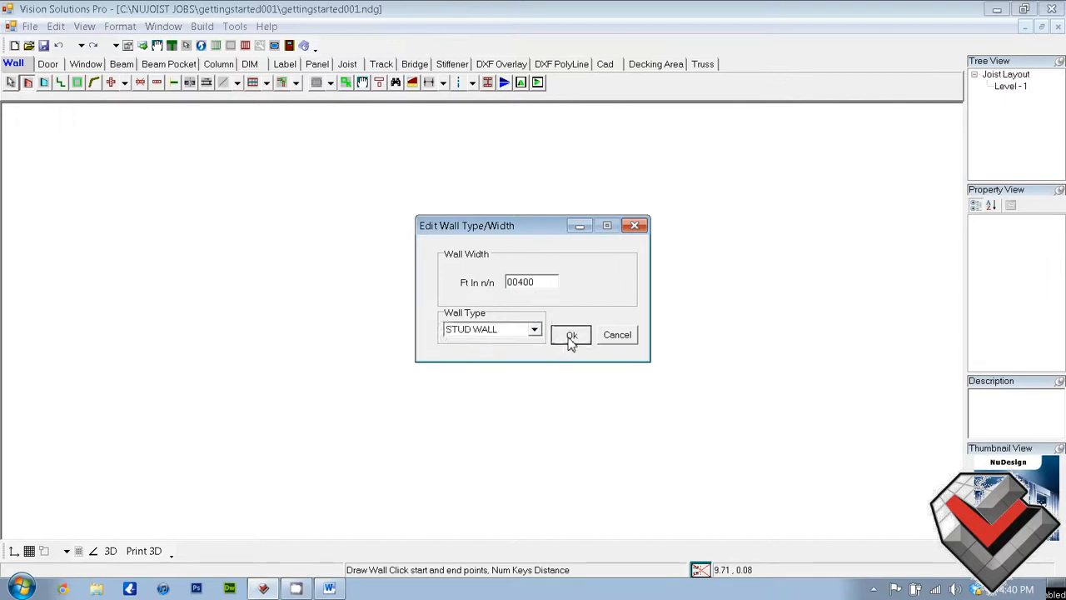
left_click(291, 223)
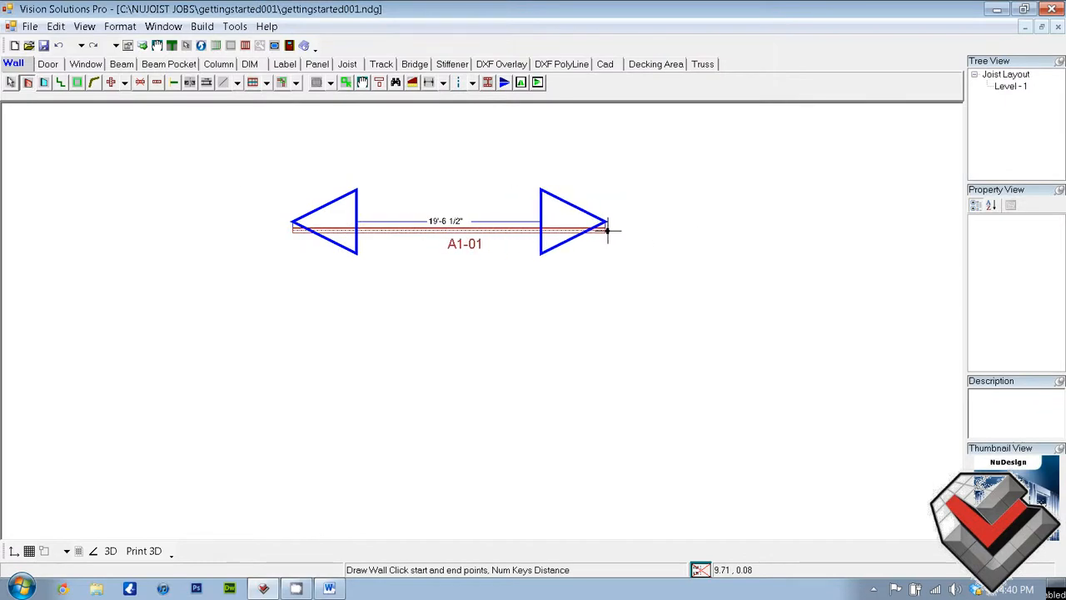
left_click(607, 230)
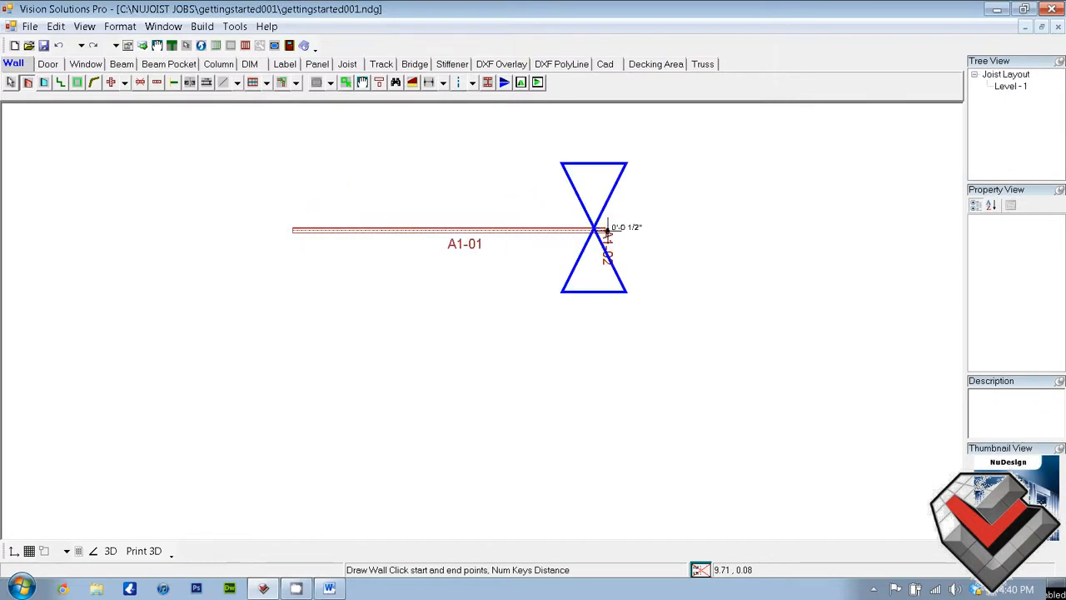
left_click(624, 383)
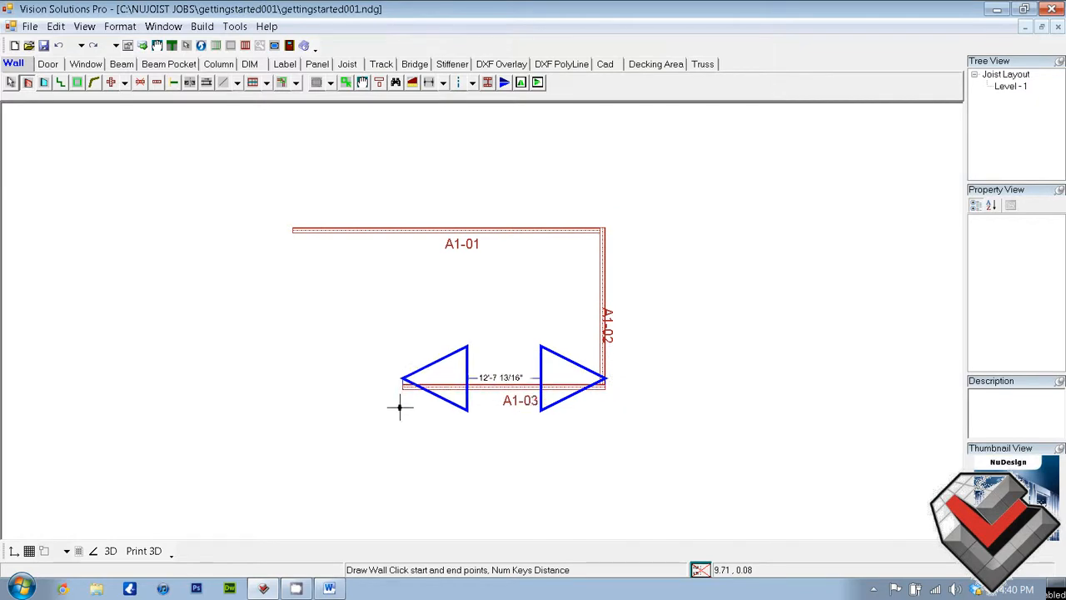
left_click(296, 391)
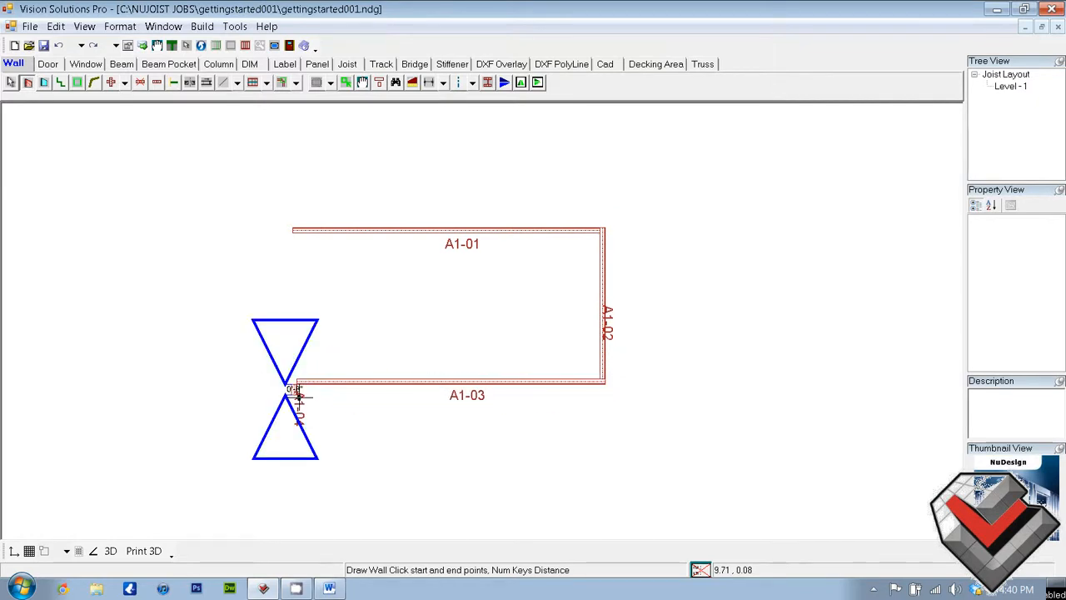
left_click(297, 228)
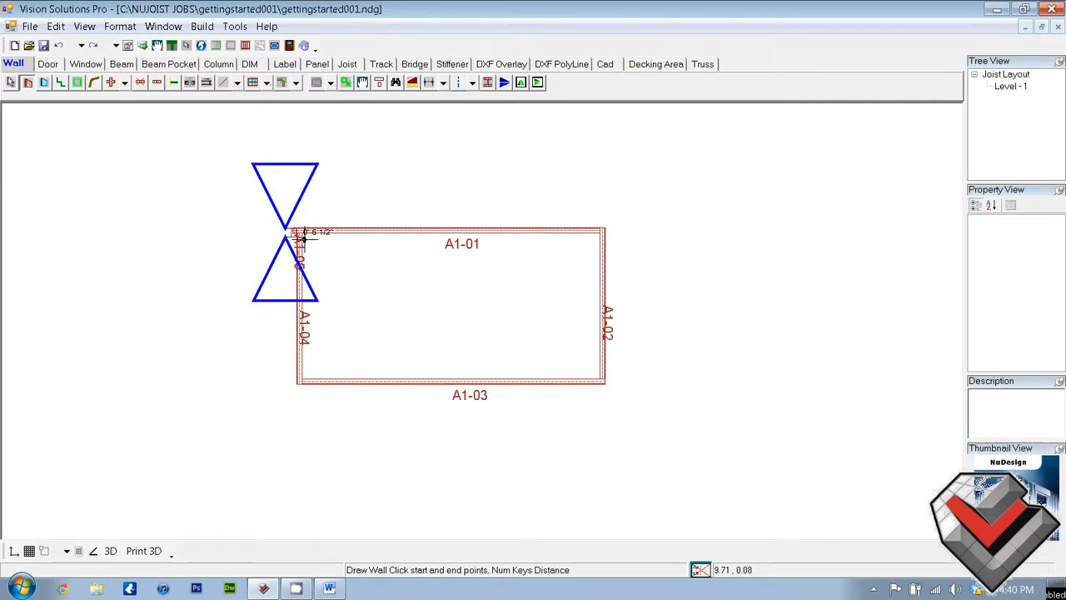
right_click(380, 256)
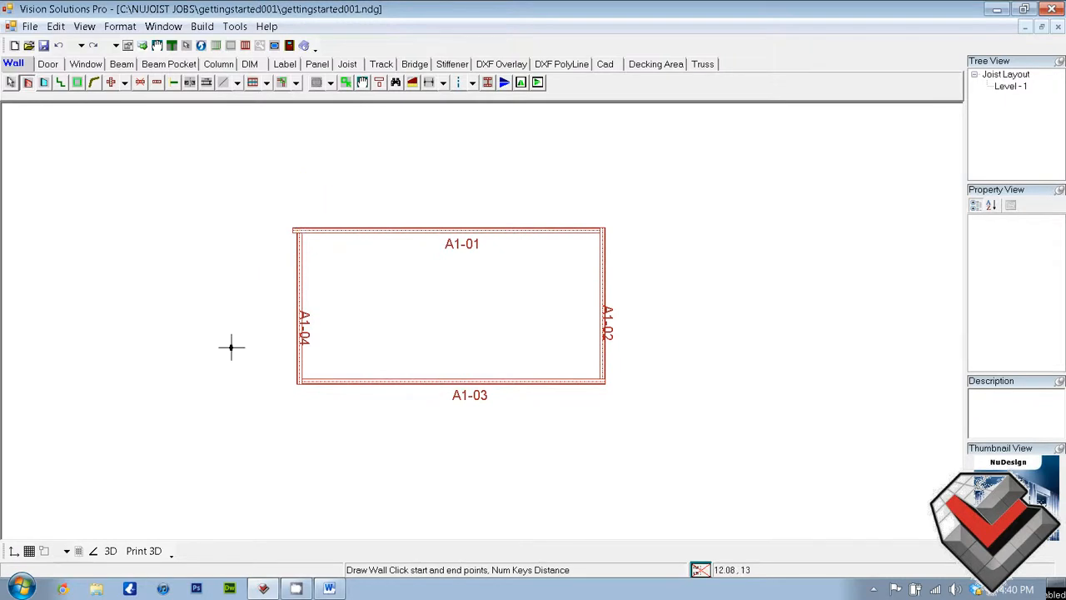
Select the upper horizontal wall to inspect its properties and distance to the opposite wall, and deselect it
left_click(11, 81)
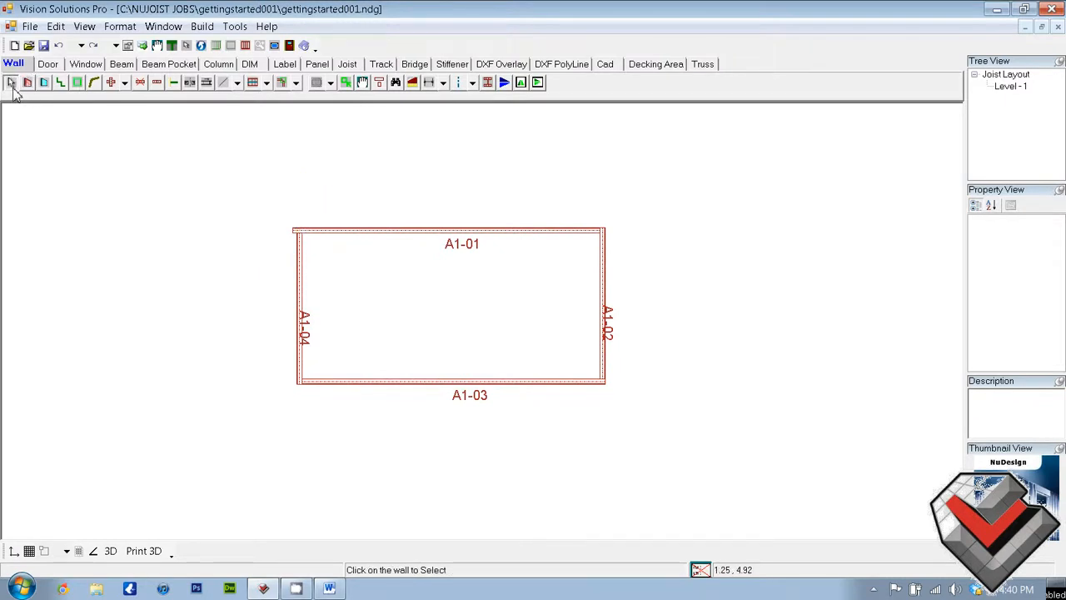
left_click(426, 231)
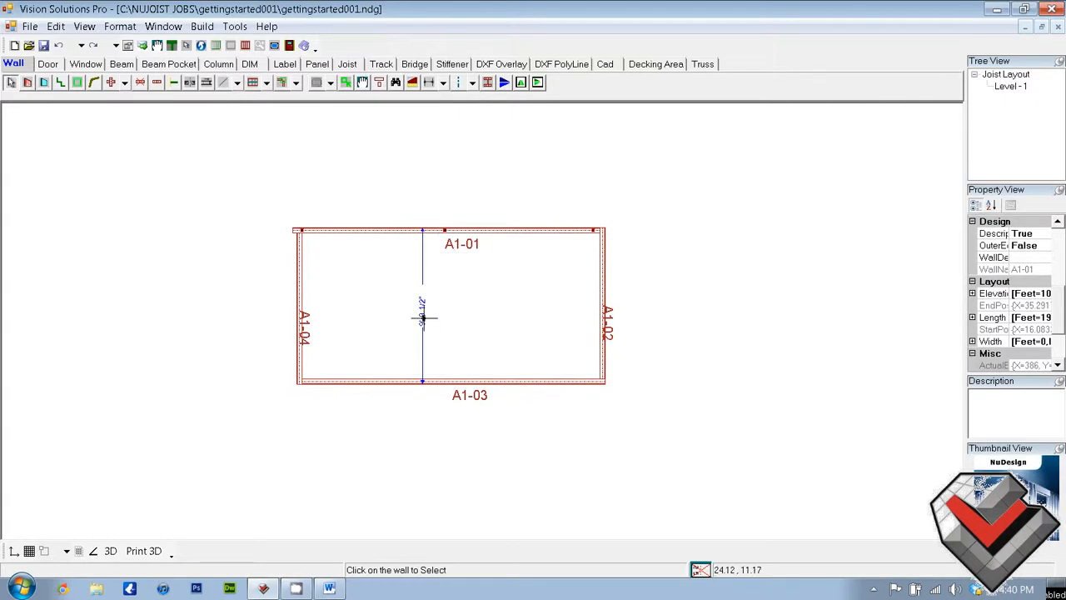
left_click(468, 283)
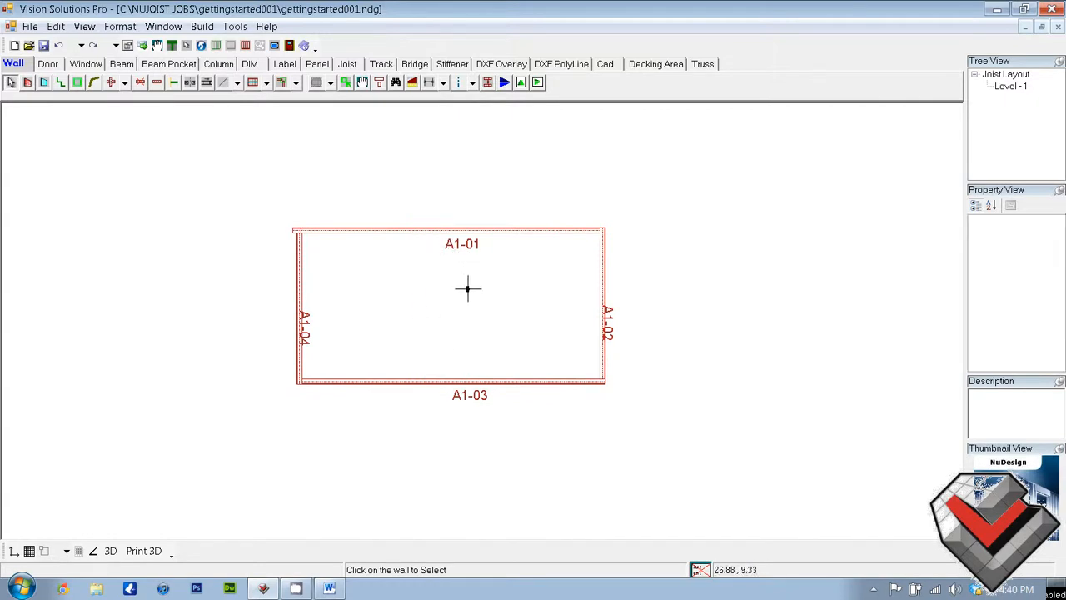
Set the distance between the upper and lower horizontal walls to 10'-0"
left_click(442, 233)
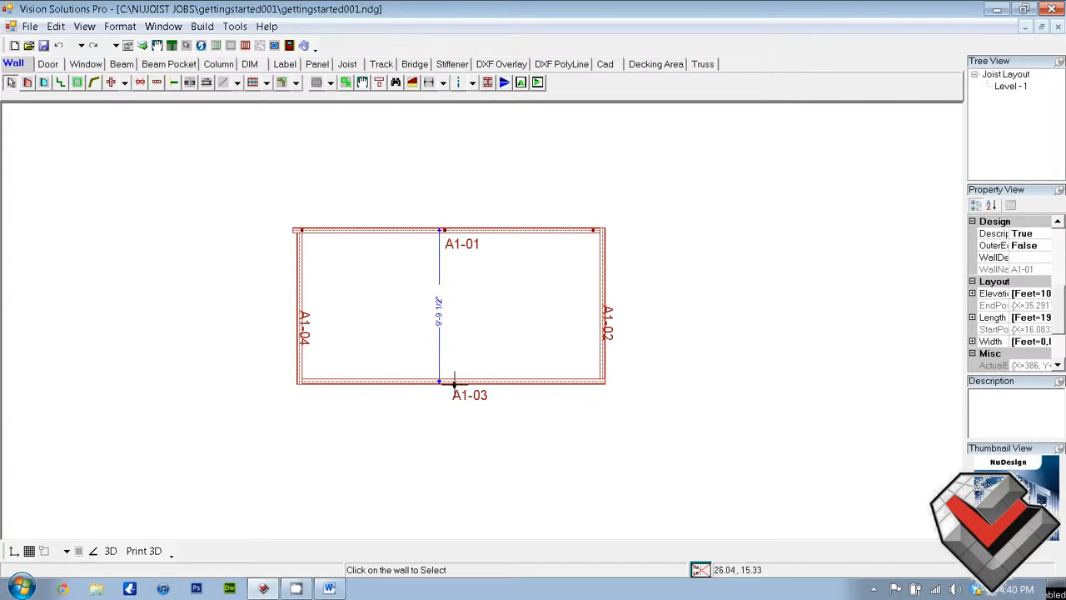
left_click(441, 317)
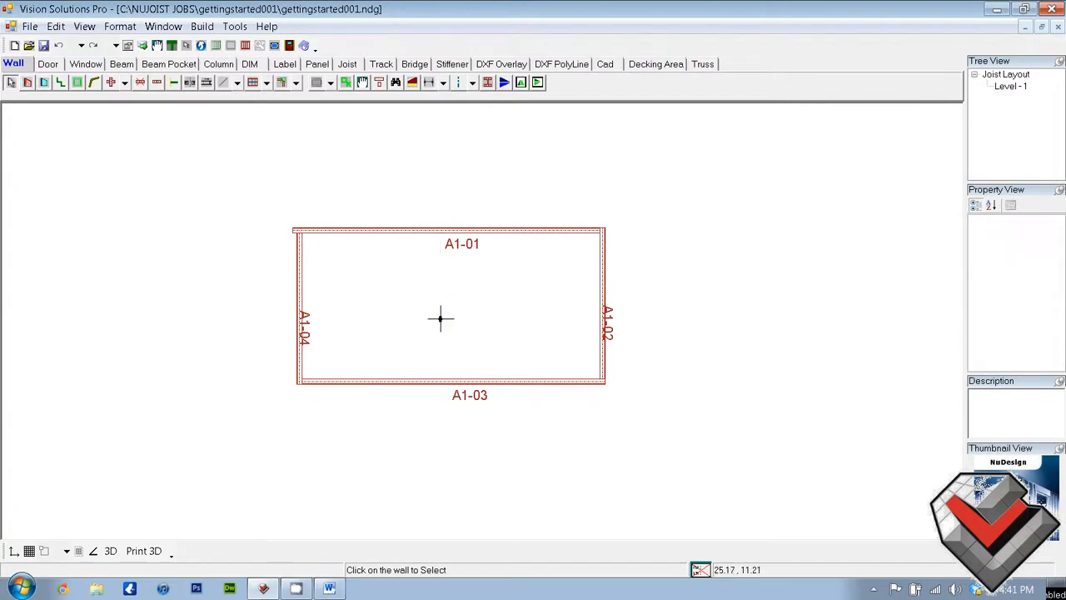
left_click(450, 233)
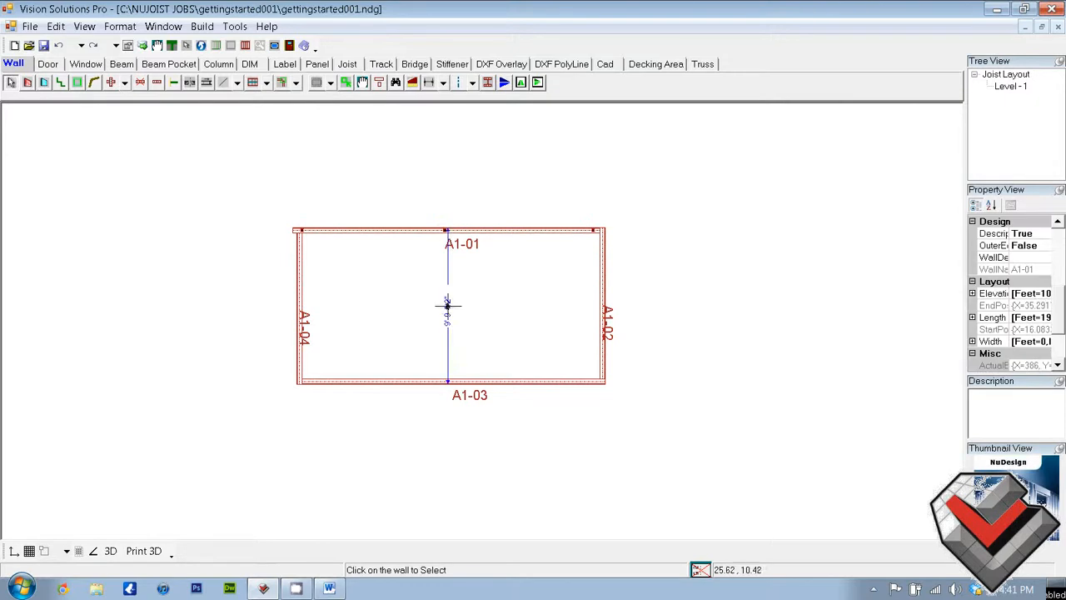
left_click(447, 305)
left_click(439, 234)
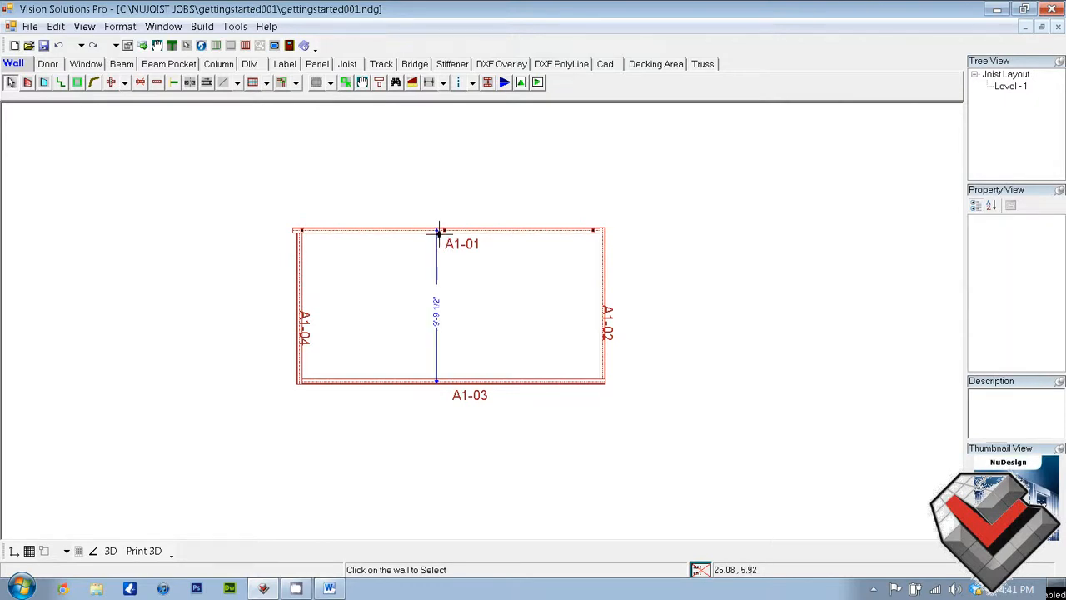
left_click(436, 305)
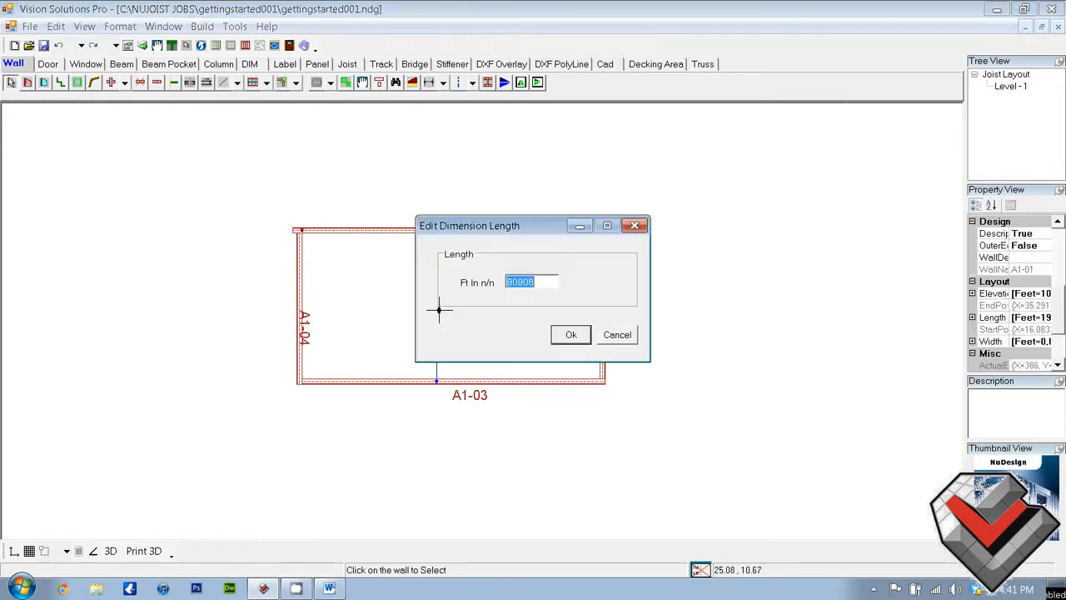
left_click(515, 285)
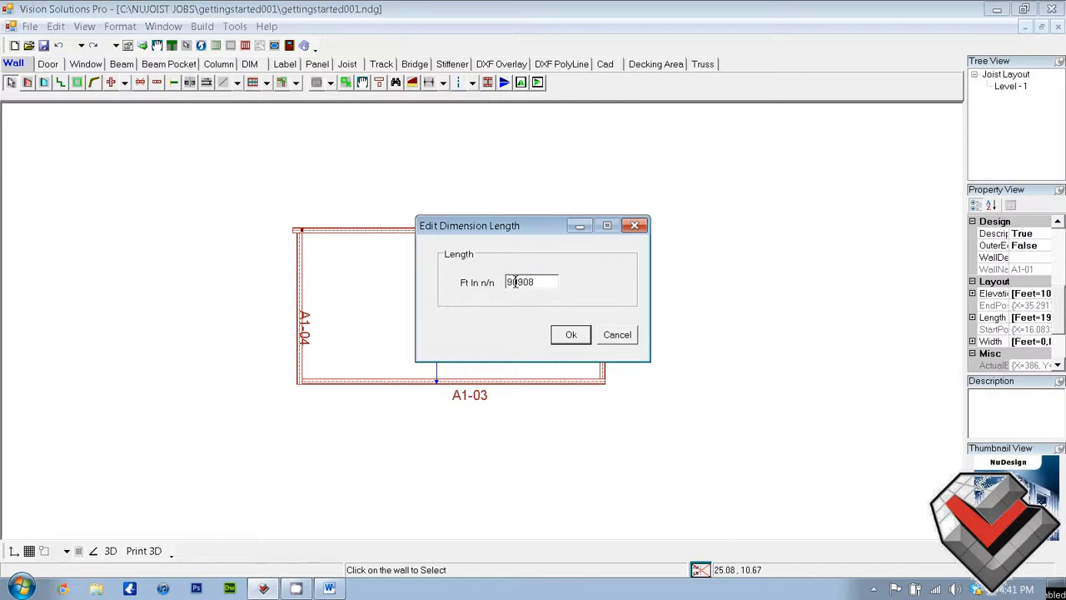
key("BackSpace")
type("10")
key("BackSpace")
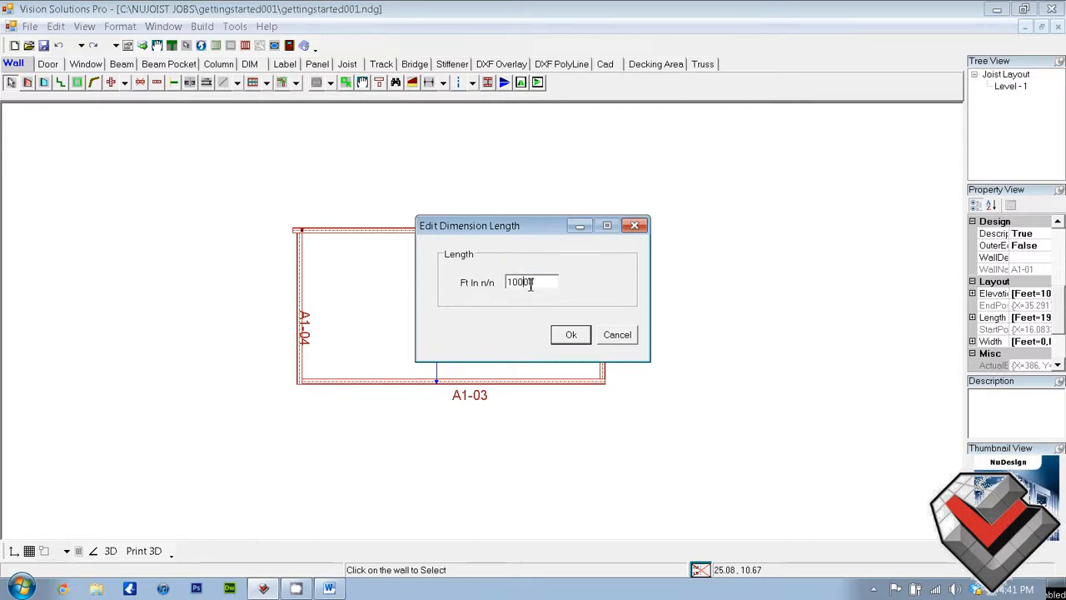
key("Delete")
left_click(571, 336)
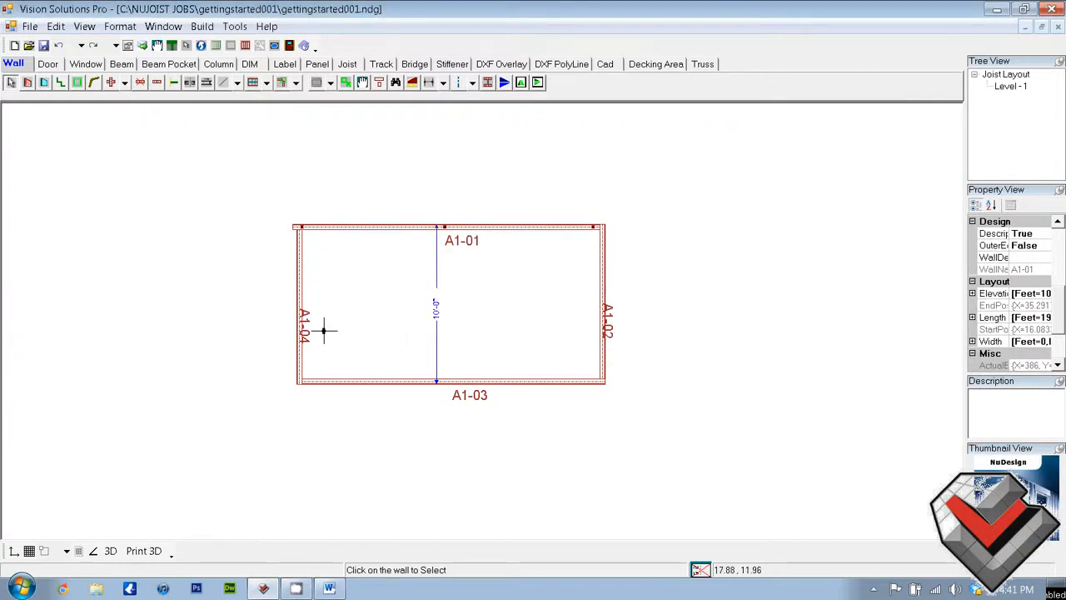
Set the distance between wall A1-04 and the opposite vertical wall to 20'-0"
left_click(301, 296)
double_click(442, 293)
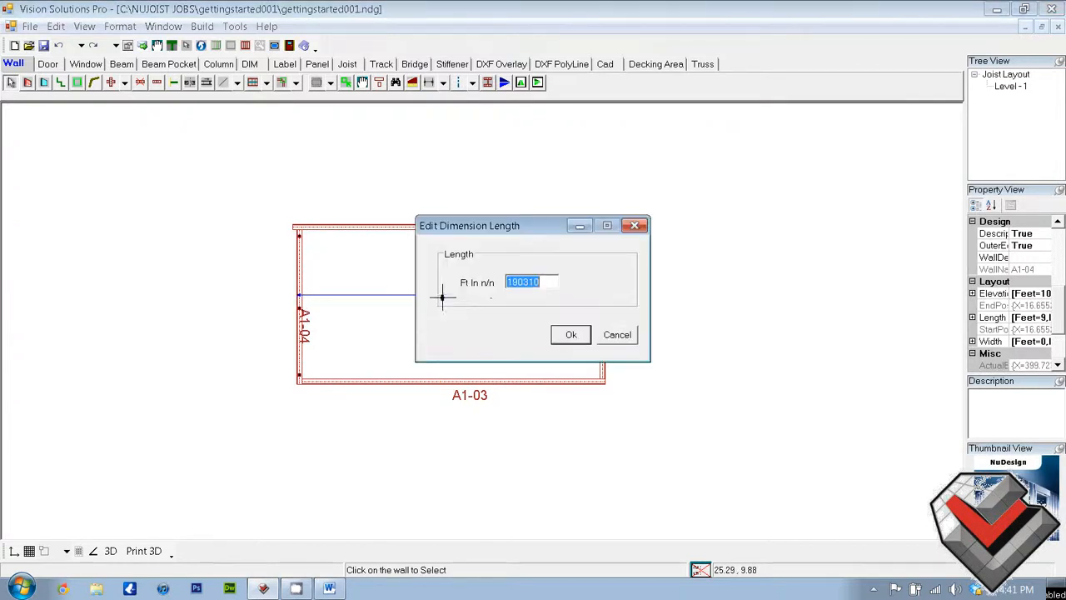
left_click(517, 284)
left_click_drag(518, 284, 581, 290)
type("20000")
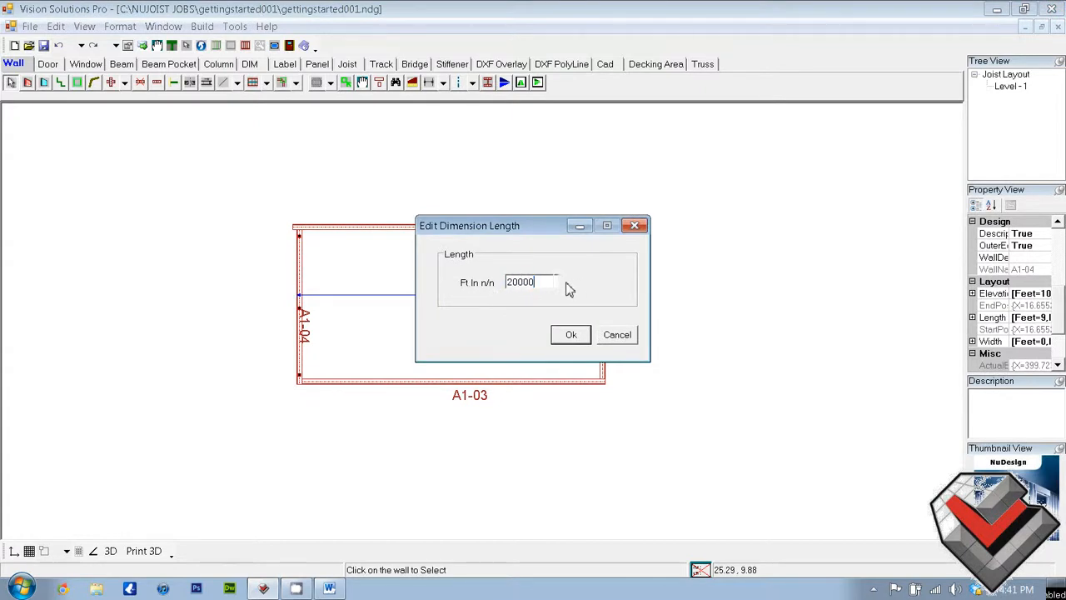
left_click(571, 334)
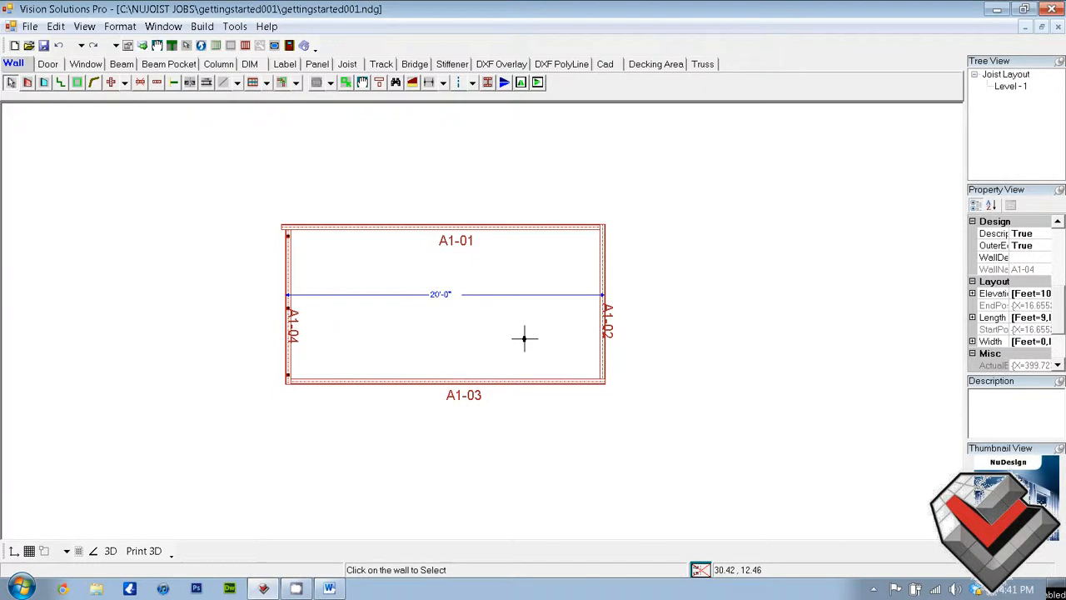
Review the Default-Doortype and FrontDoor entries available for door selection, and leave without choosing one
left_click(48, 67)
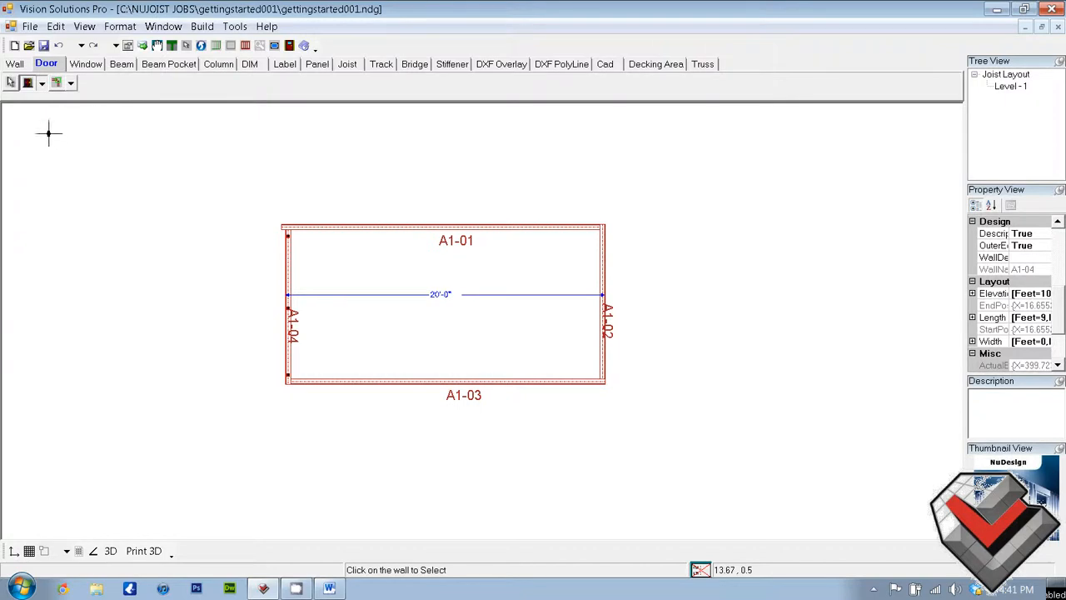
left_click(42, 84)
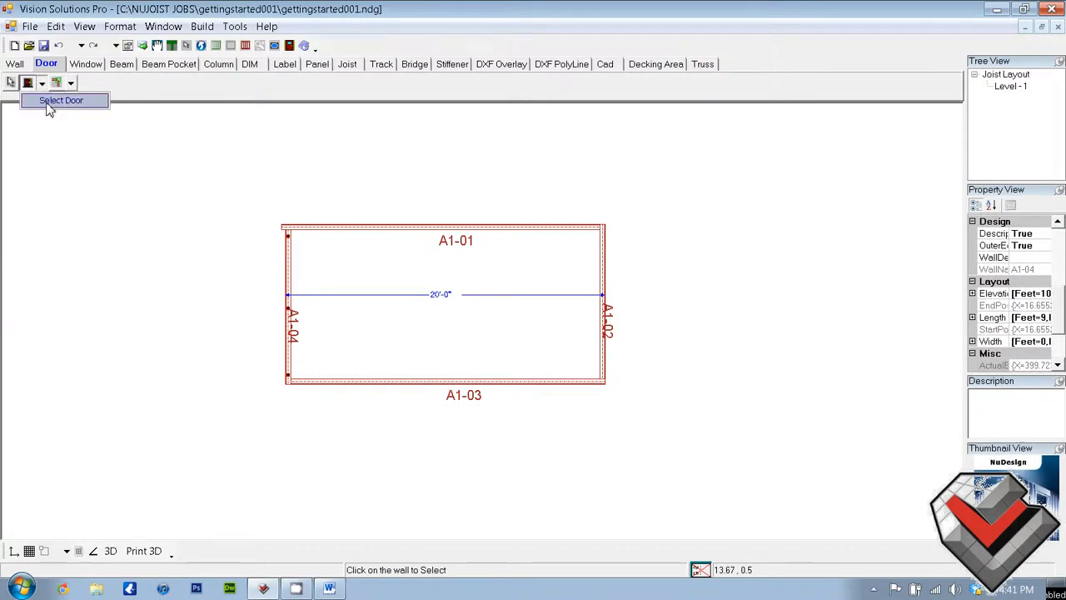
left_click(50, 101)
left_click(233, 170)
left_click(233, 160)
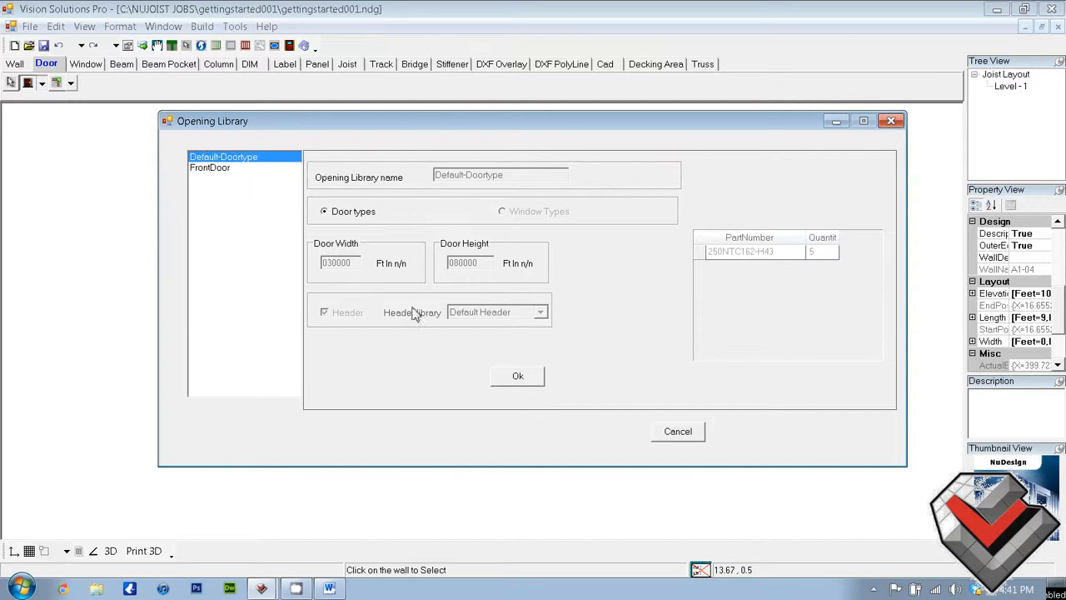
left_click(678, 431)
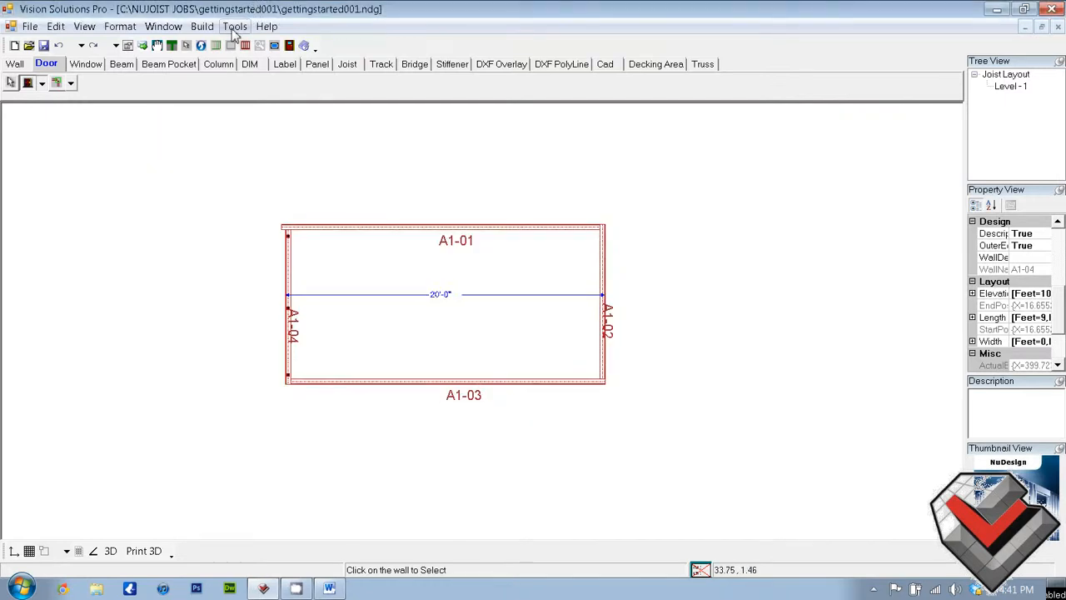
Add a door type named FrontDoor1 to the Opening Library with door width 040000 and part number 250NTC162-H43, and save it
left_click(233, 27)
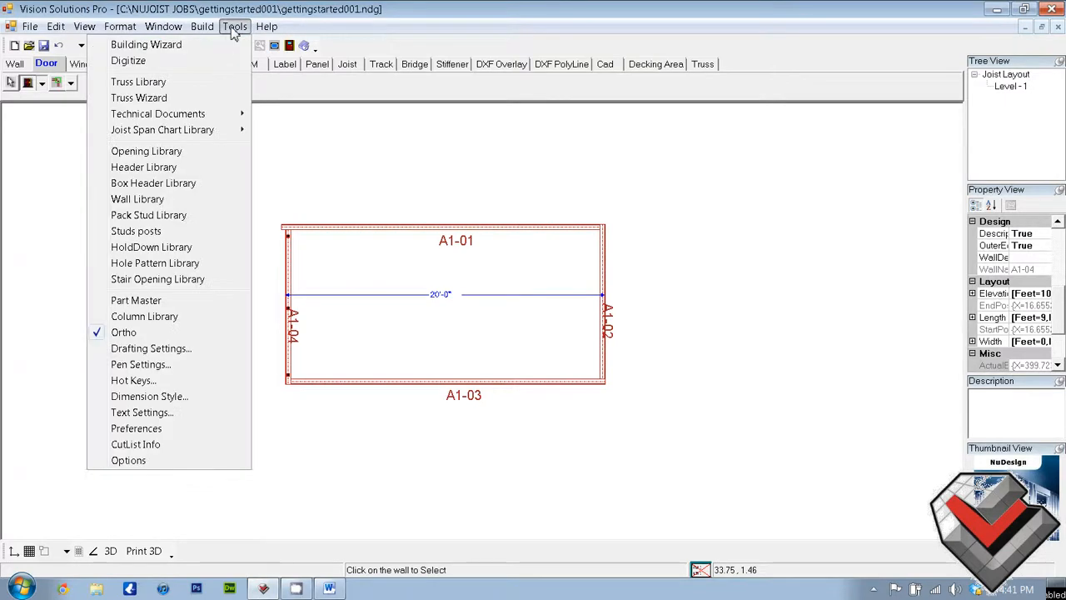
left_click(211, 158)
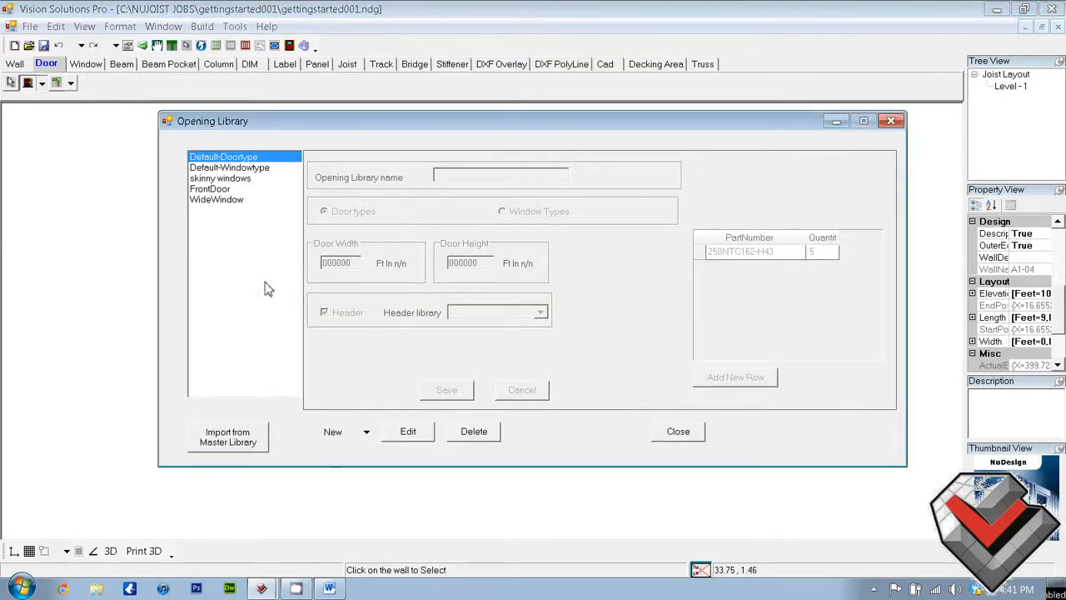
left_click(241, 180)
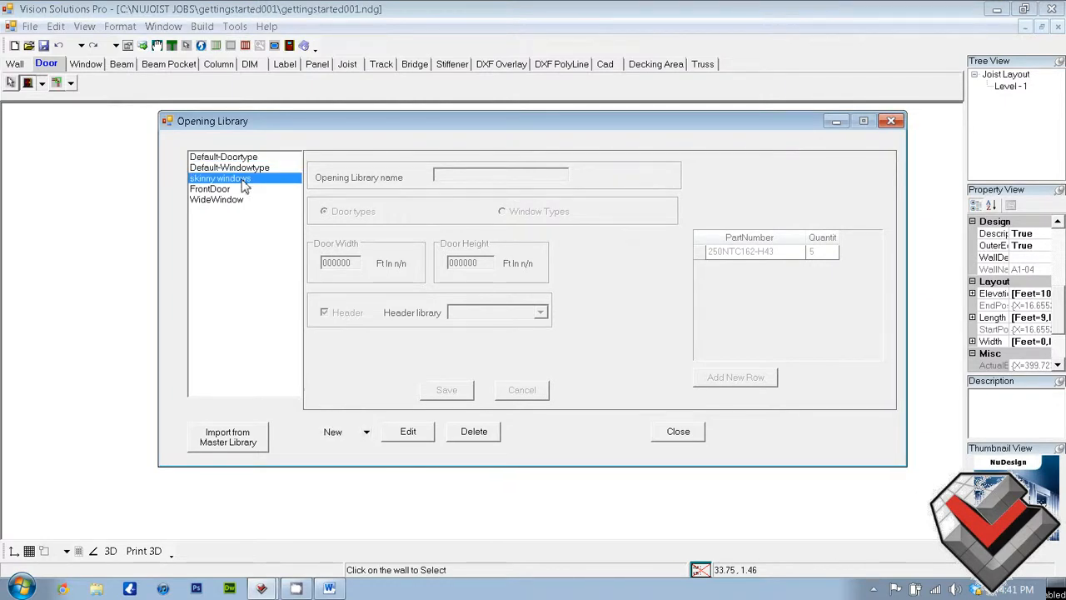
mouse_move(241, 180)
left_mouse_down()
mouse_move(245, 203)
mouse_move(239, 156)
mouse_move(241, 190)
left_mouse_up()
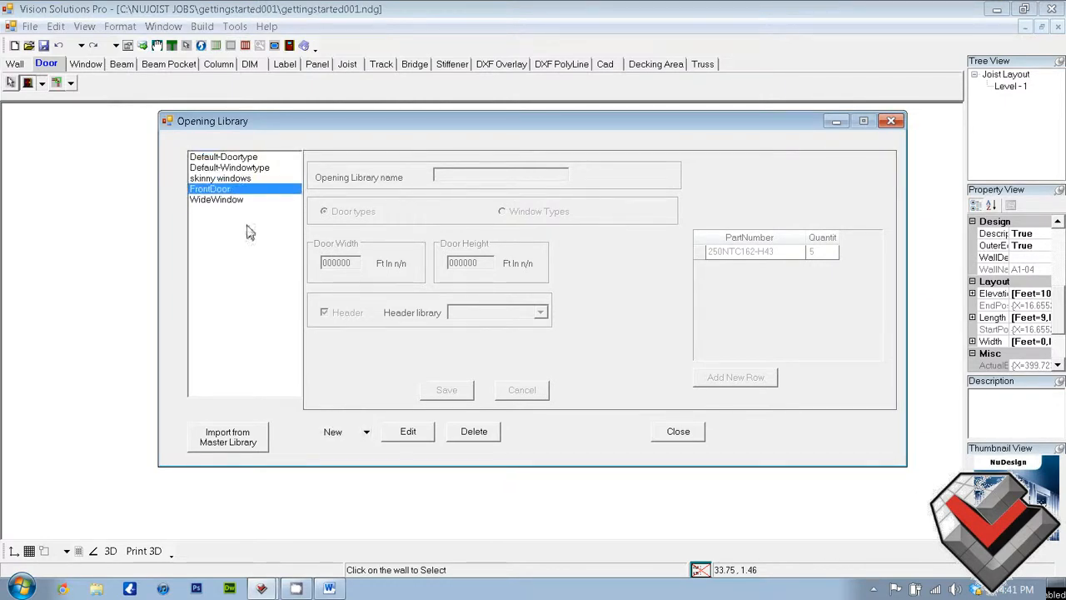
left_click(333, 431)
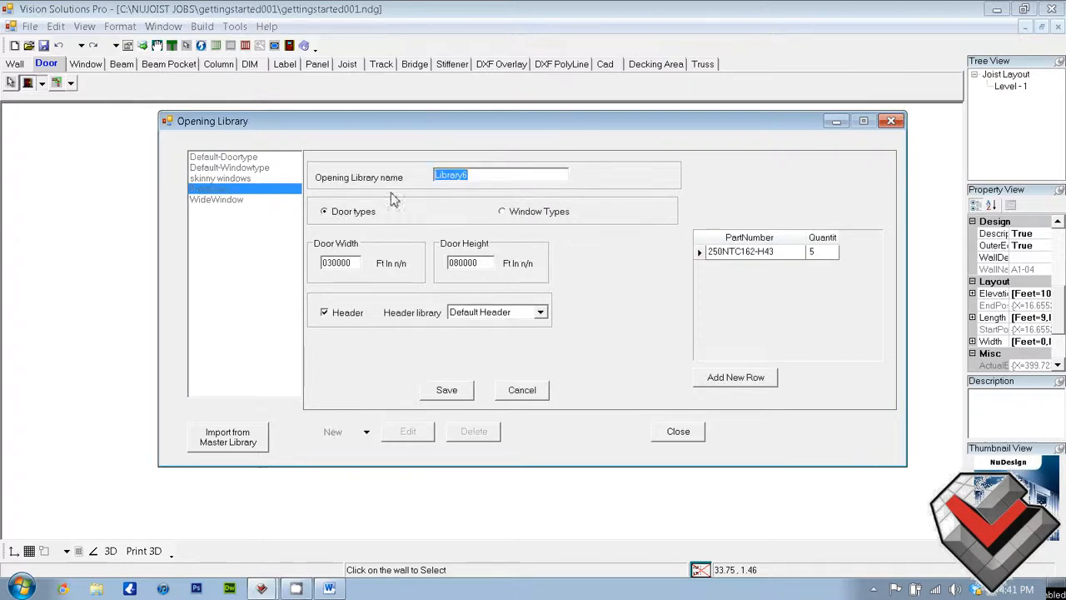
type("FrontDoor1")
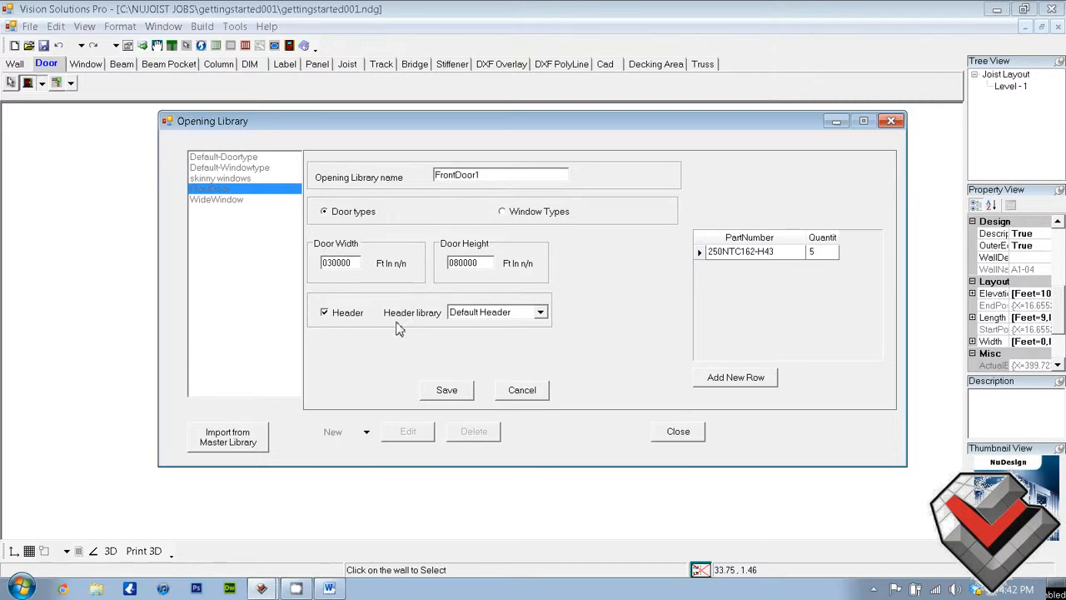
type("4")
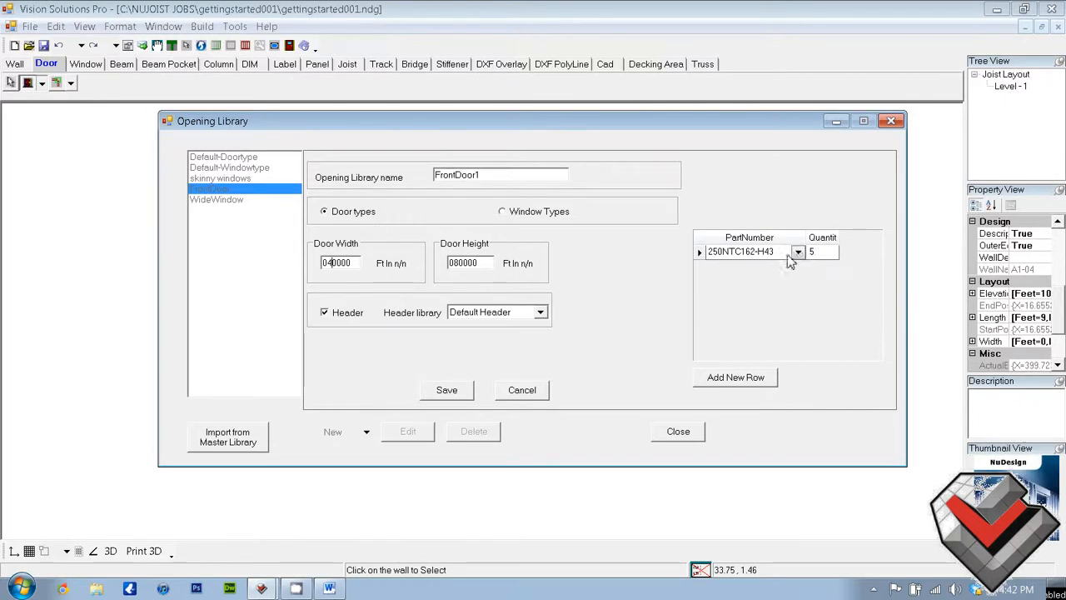
left_click(751, 255)
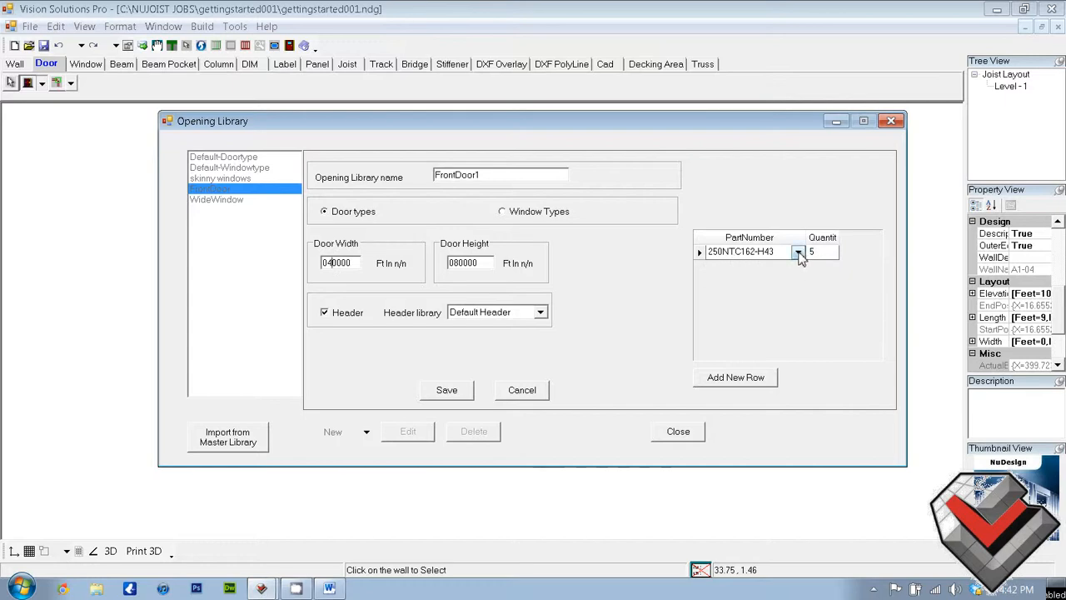
left_click(798, 252)
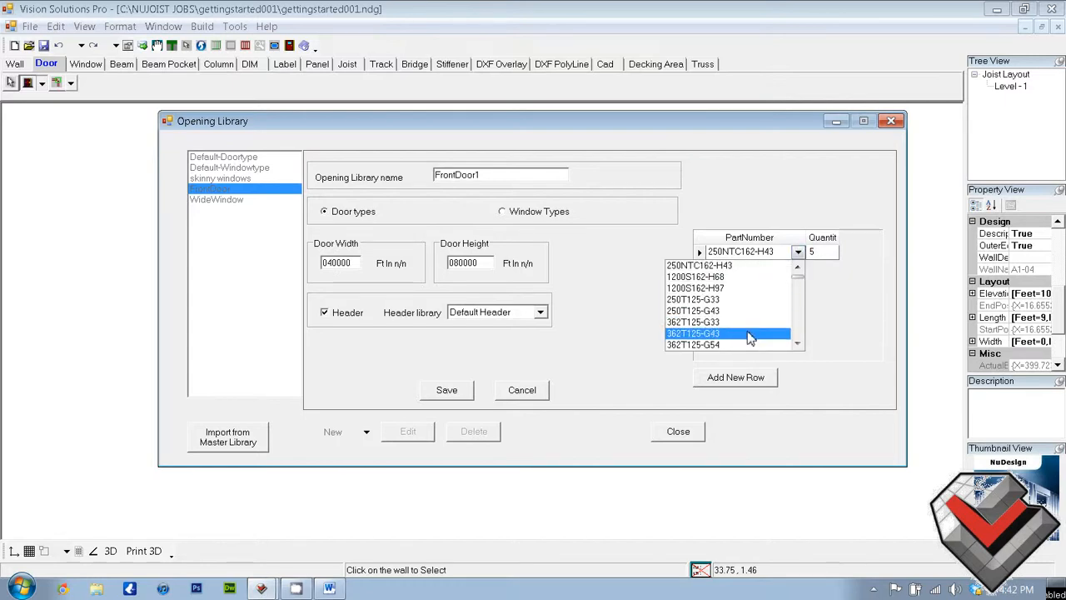
left_click(740, 264)
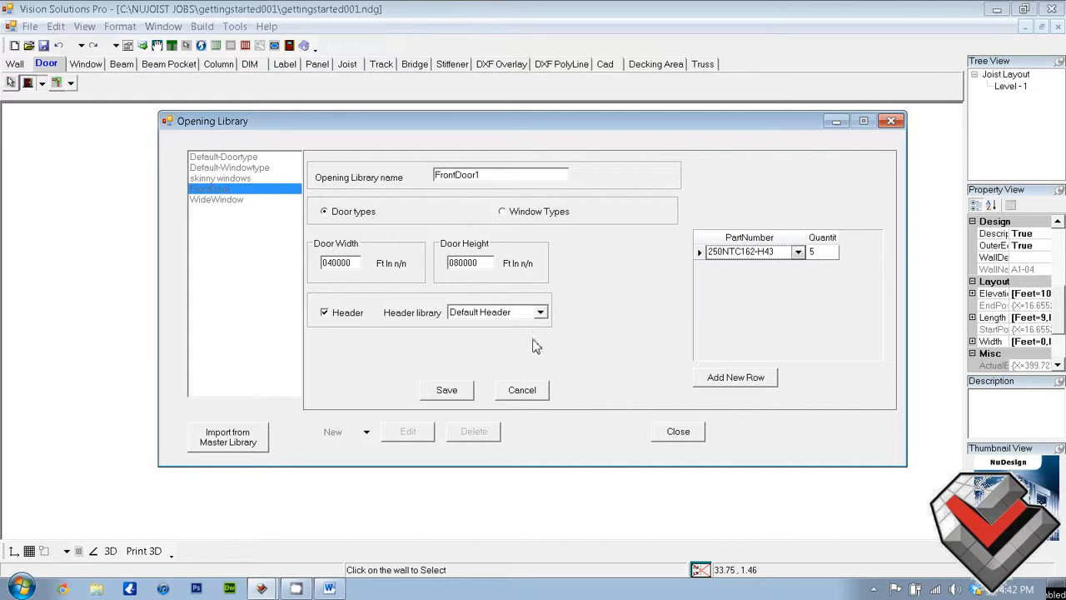
left_click(447, 391)
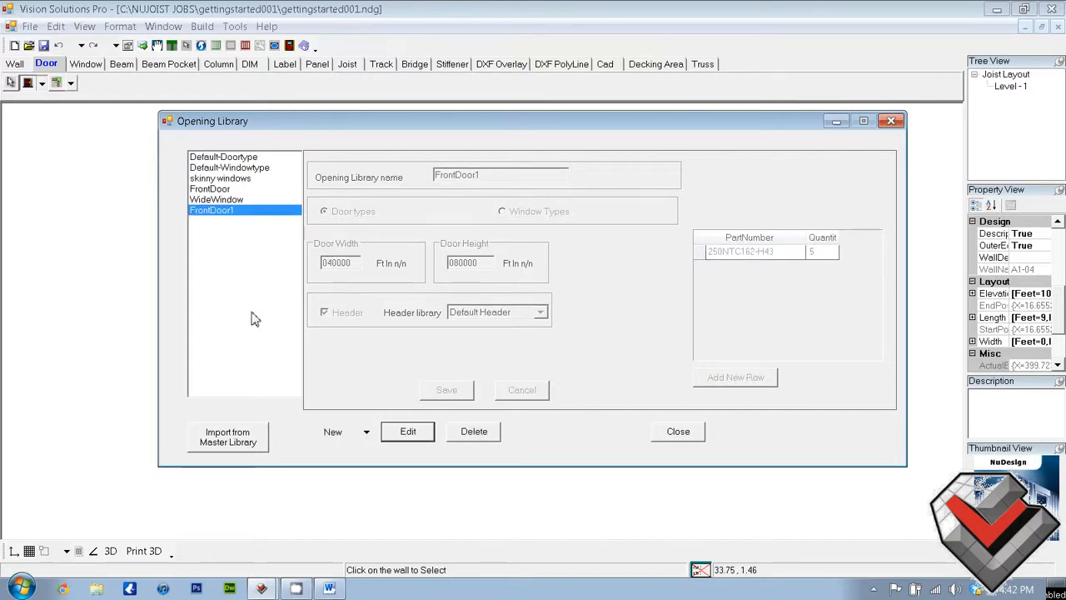
Add a window type named WindowLong, 050000 wide and 050000 high with Top placement 030000, save it and close the library
left_click(329, 439)
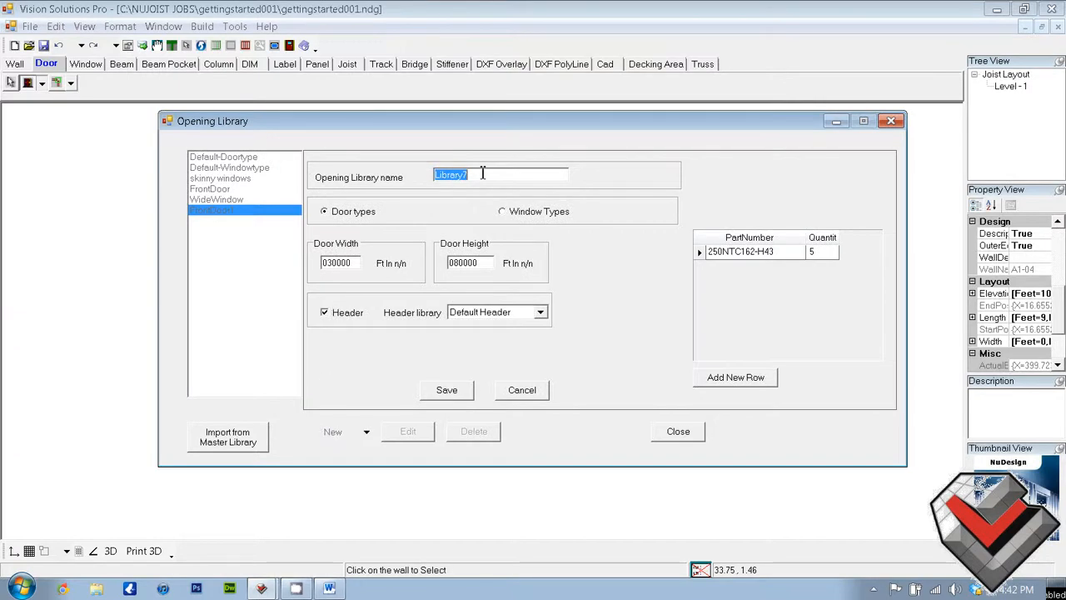
type("Wibndow")
type("Long")
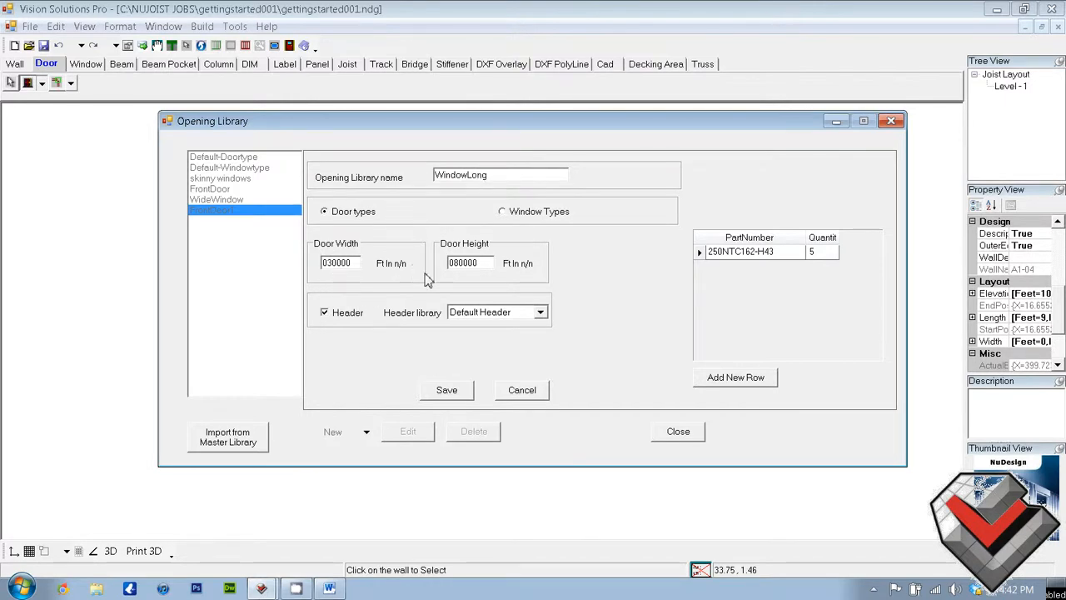
key("BackSpace")
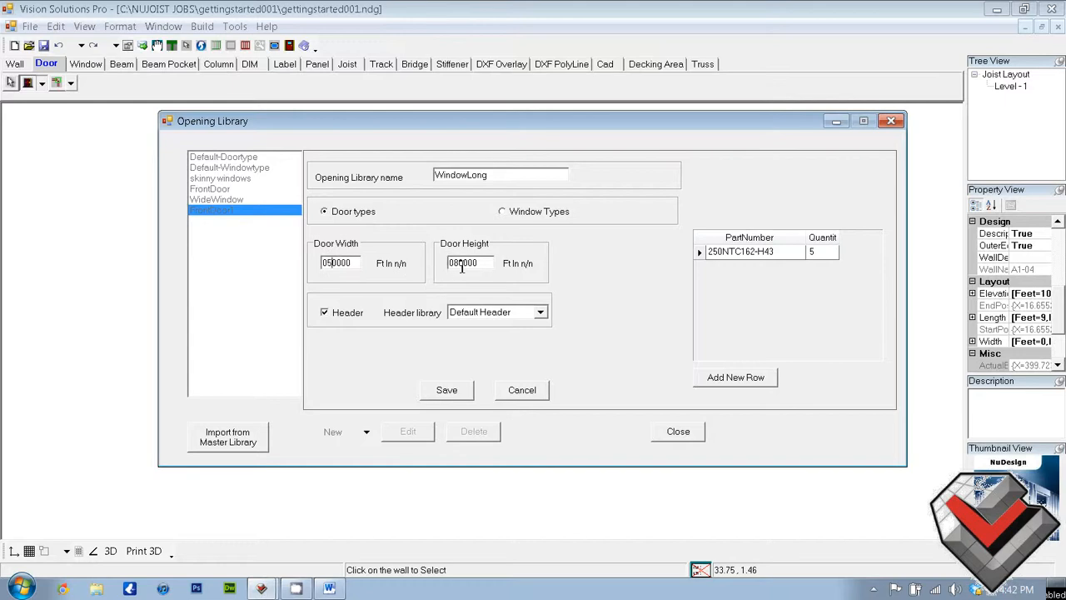
left_click(503, 212)
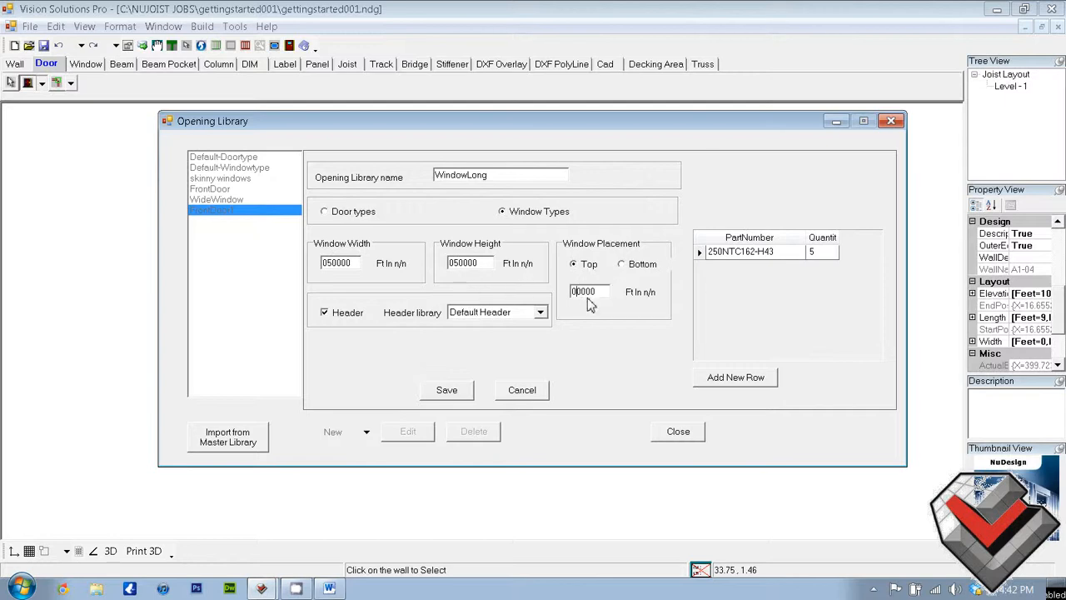
type("3")
left_click(448, 391)
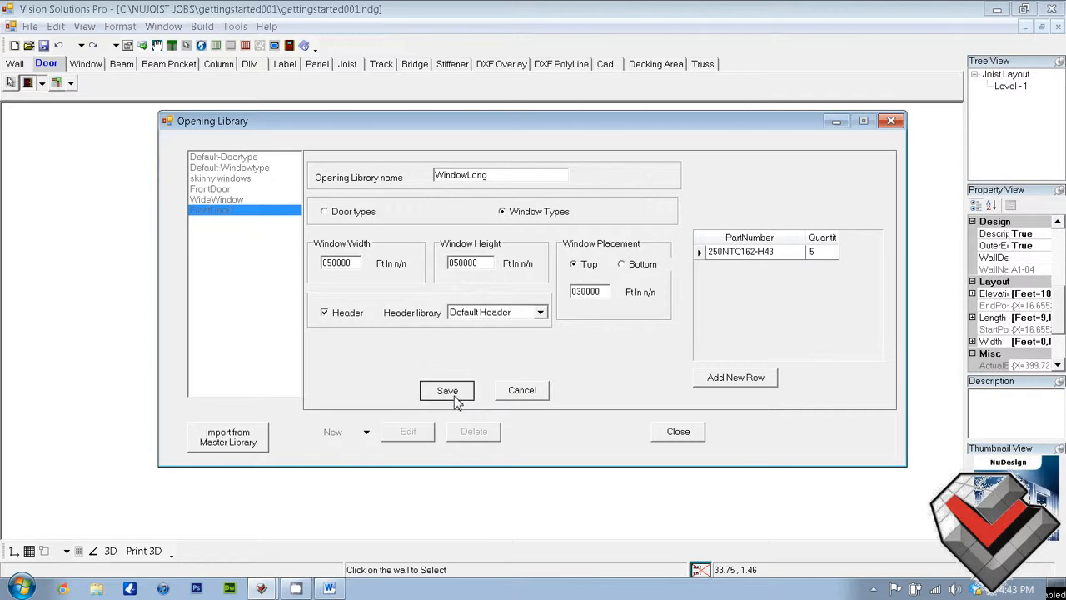
left_click(679, 433)
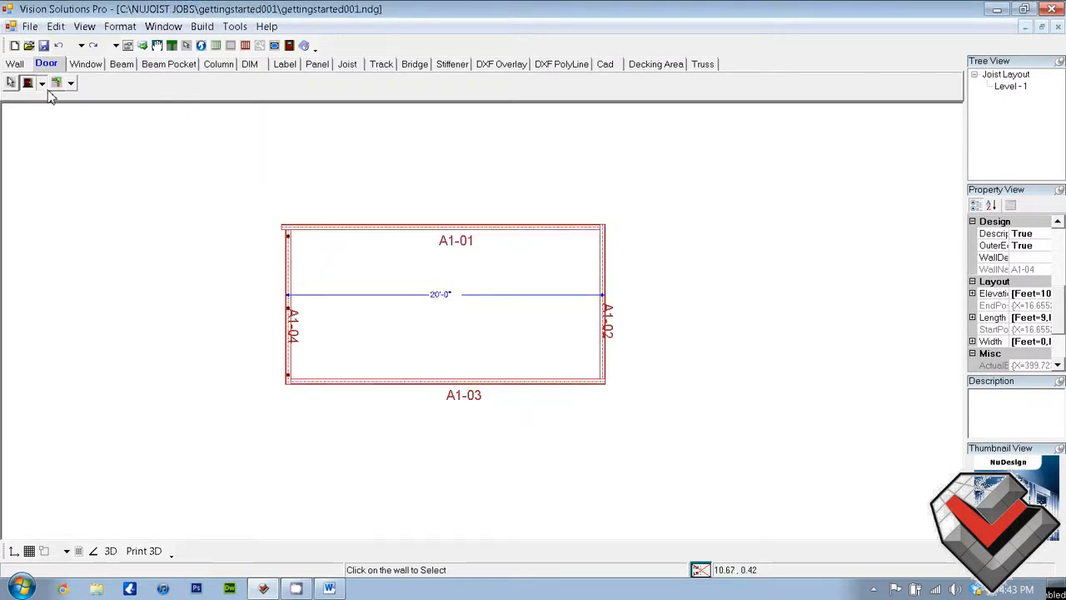
Choose FrontDoor1 as the door type and try to place it in wall A1-01 near its end at wall A1-04
left_click(42, 84)
left_click(52, 102)
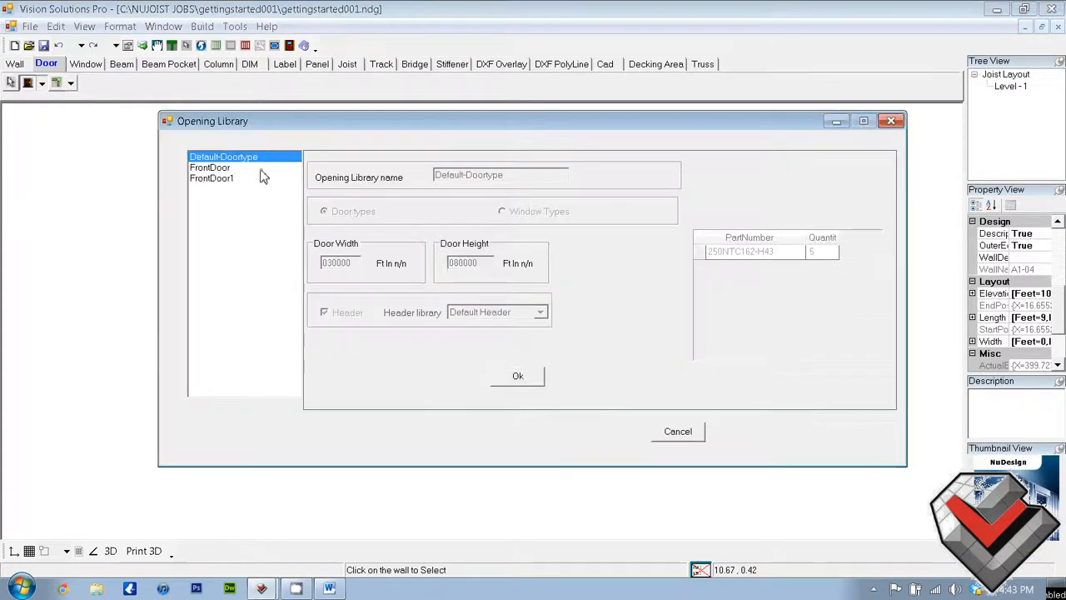
left_click(241, 181)
left_click(510, 375)
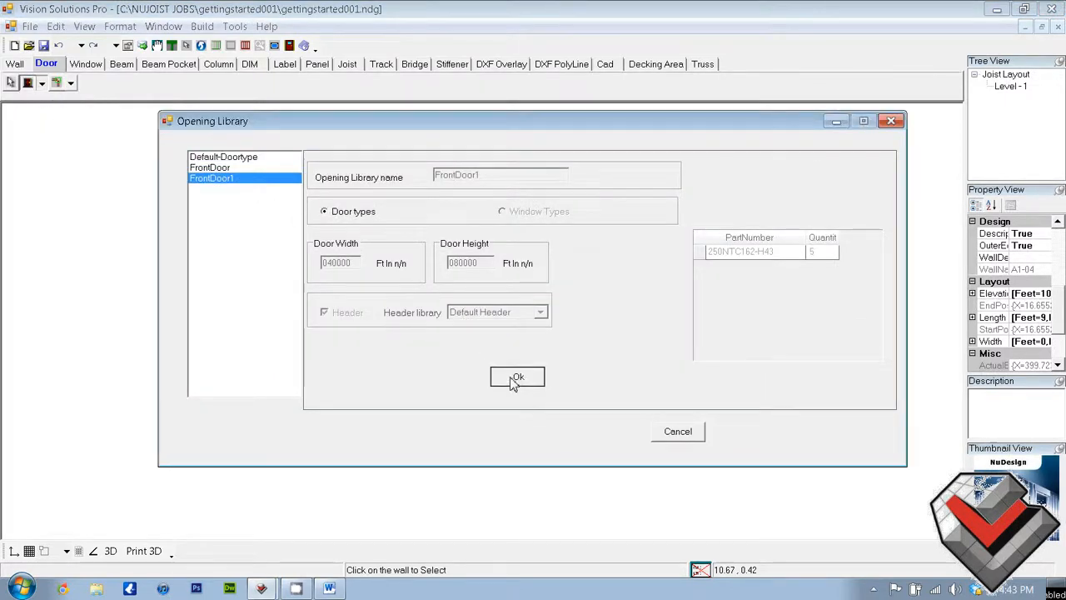
left_click(26, 84)
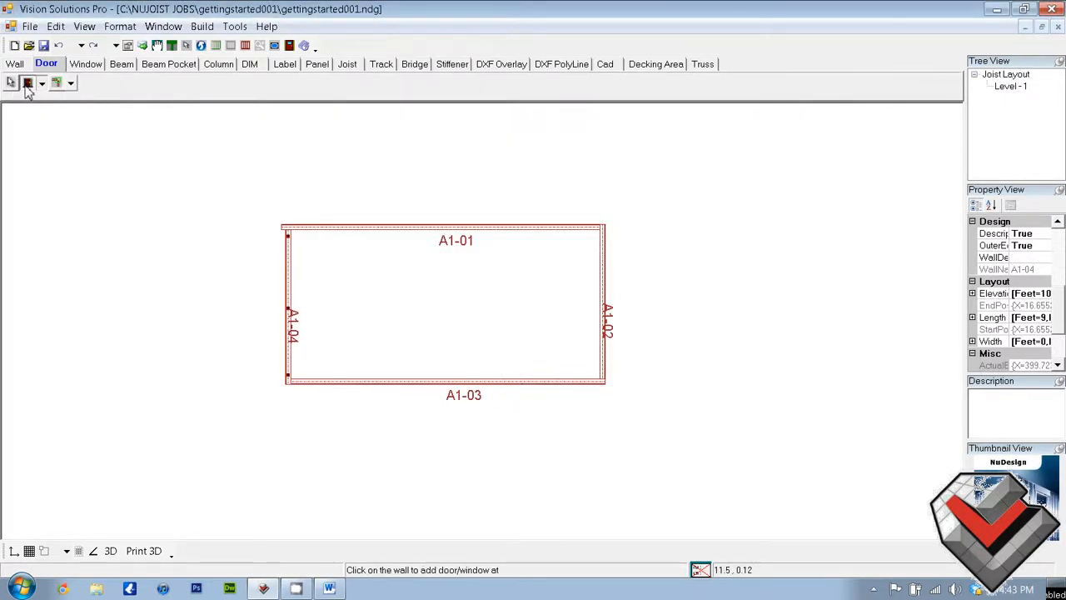
left_click(338, 227)
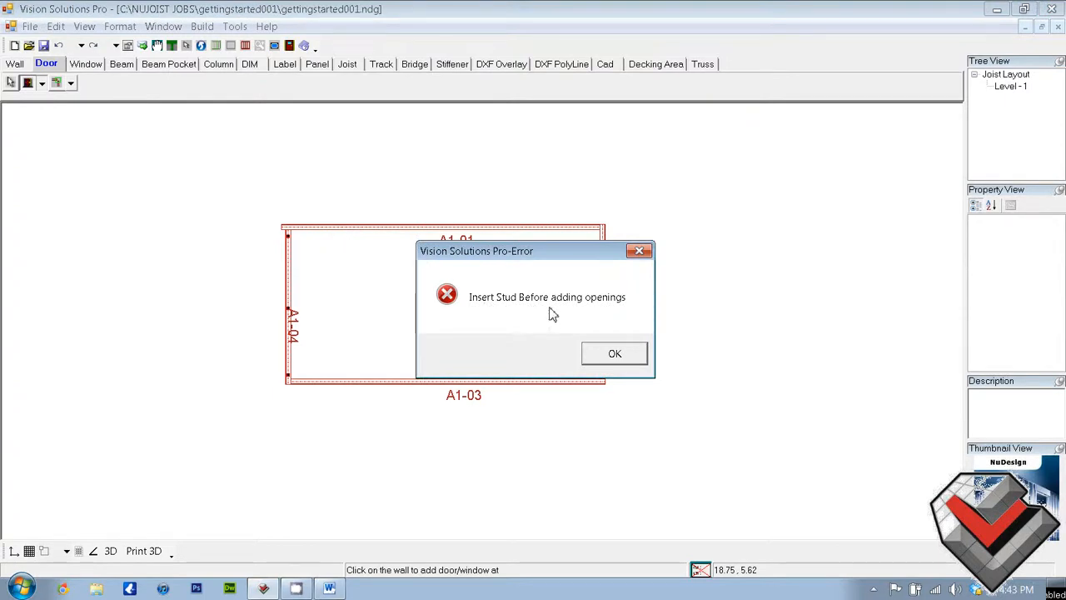
Dismiss the error and examine the four walls in an enlarged, tilted 3D view, and close that view
left_click(623, 354)
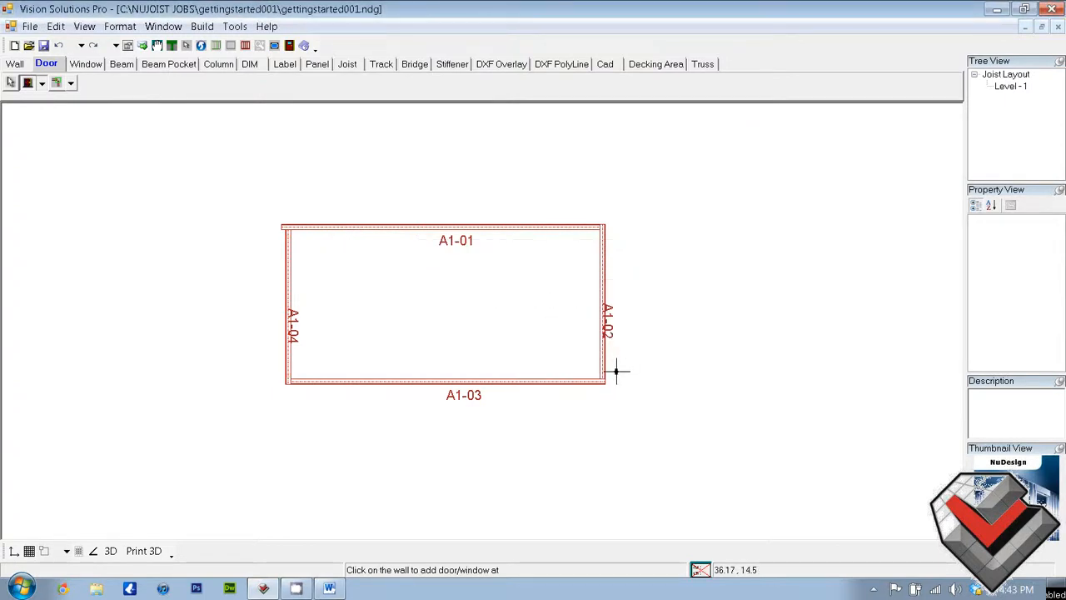
left_click(111, 553)
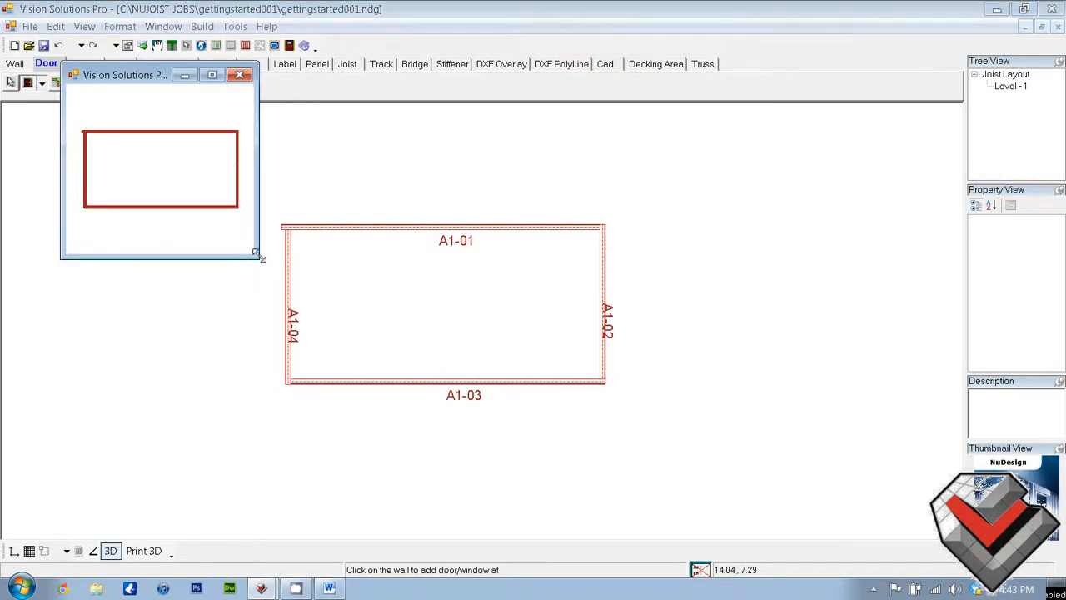
left_click_drag(257, 256, 545, 390)
left_click_drag(366, 319, 490, 166)
left_click(526, 75)
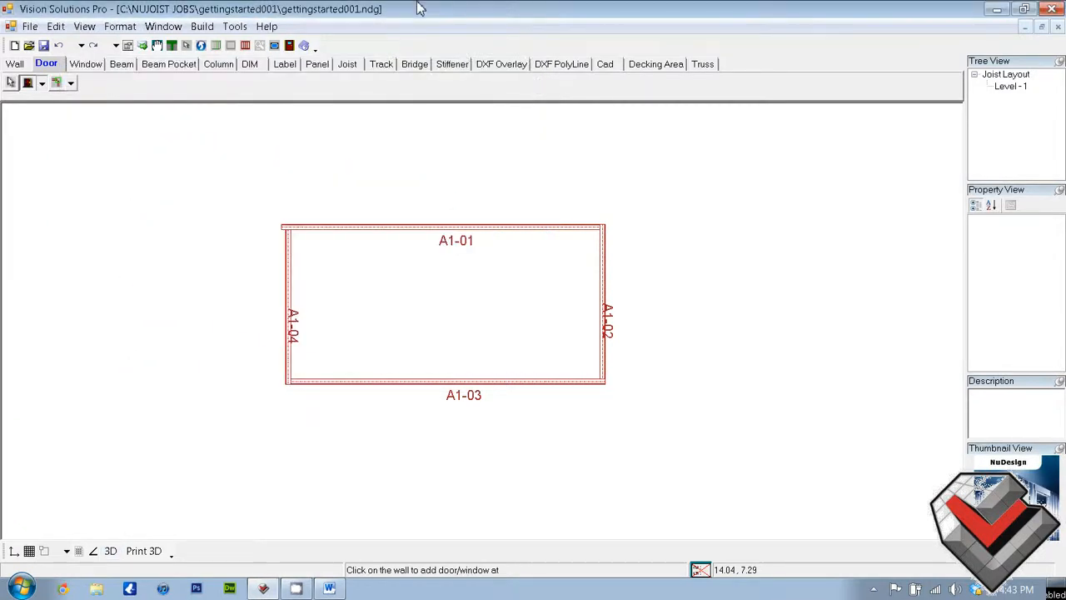
Insert studs in the walls at a frame interval of 020000 and place the FrontDoor1 door in wall A1-01 near wall A1-04
left_click(216, 47)
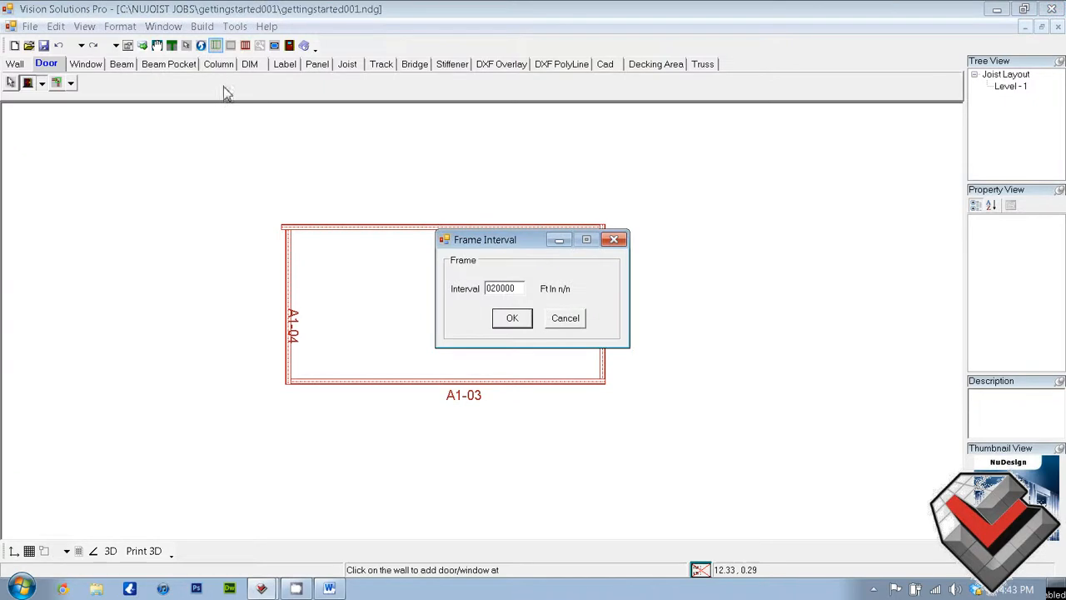
left_click(513, 322)
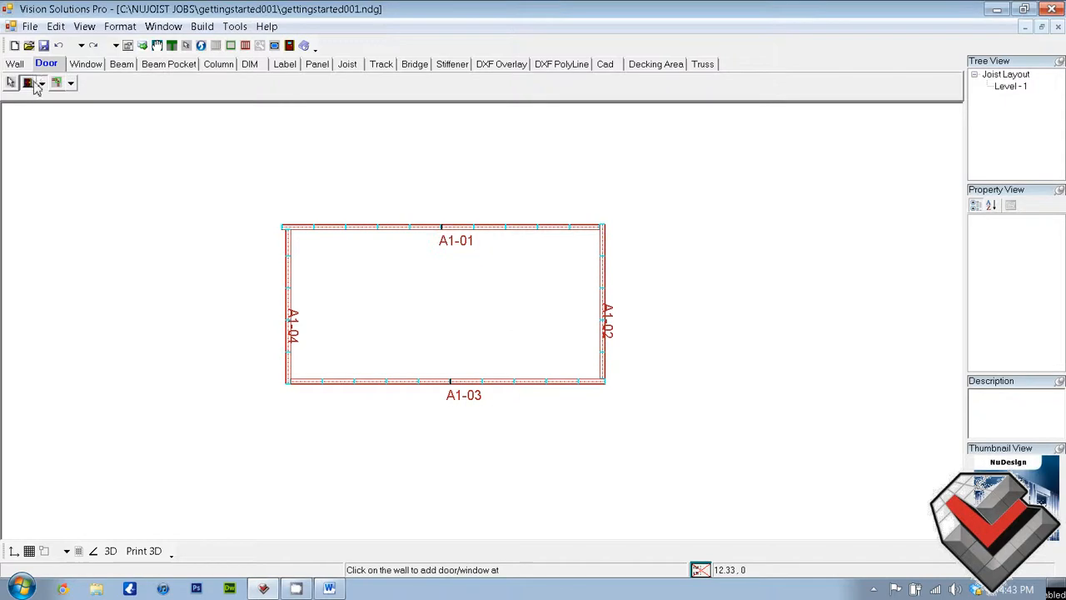
left_click(330, 227)
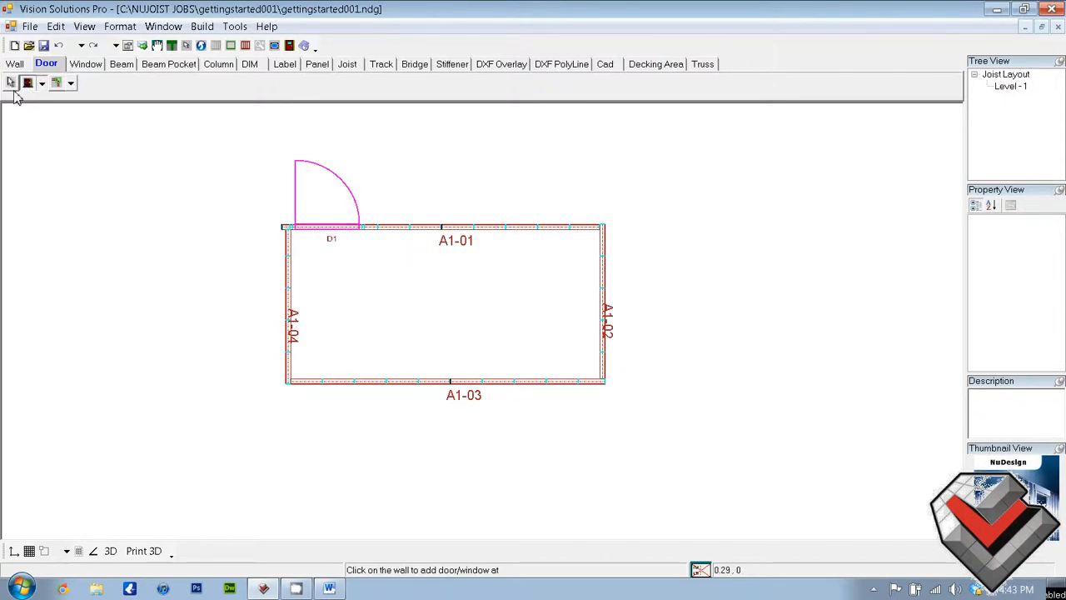
Choose Default-Doortype as the door type and place one in wall A1-03 near its end at wall A1-02
left_click(42, 83)
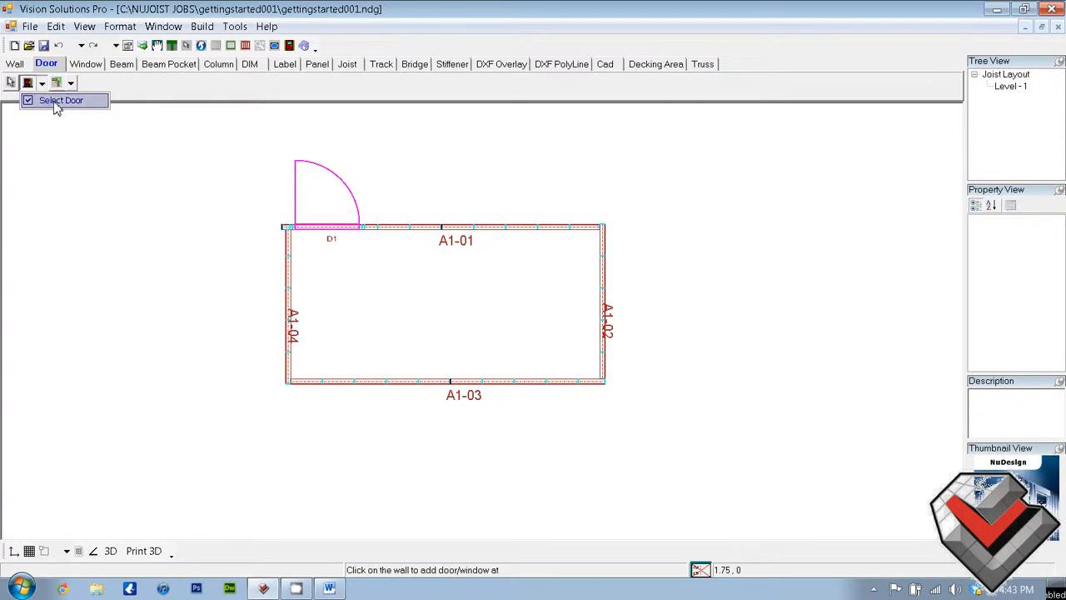
left_click(55, 102)
left_click(216, 157)
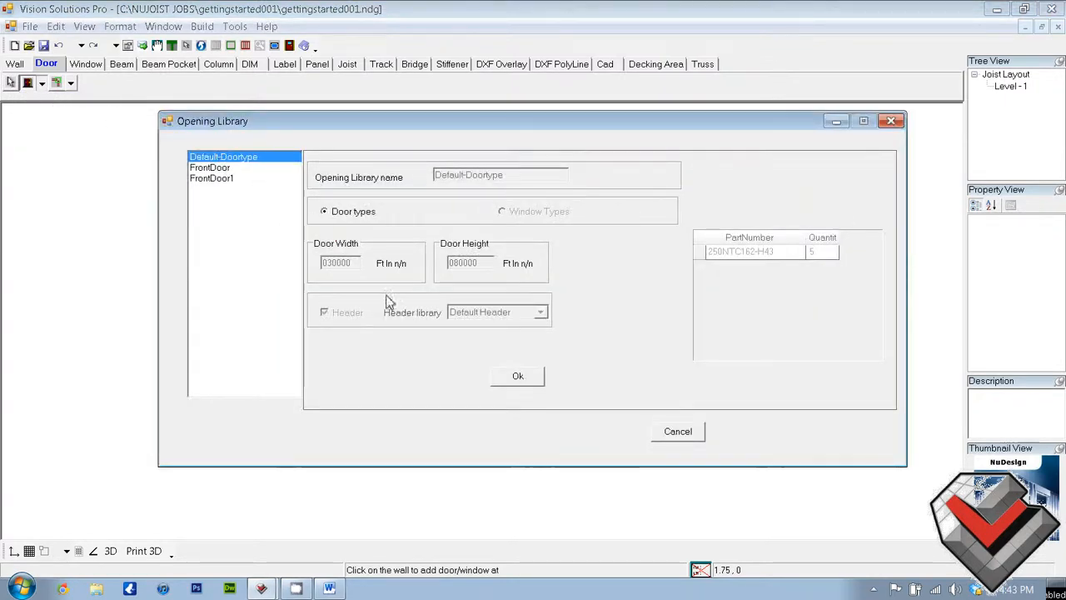
left_click(512, 379)
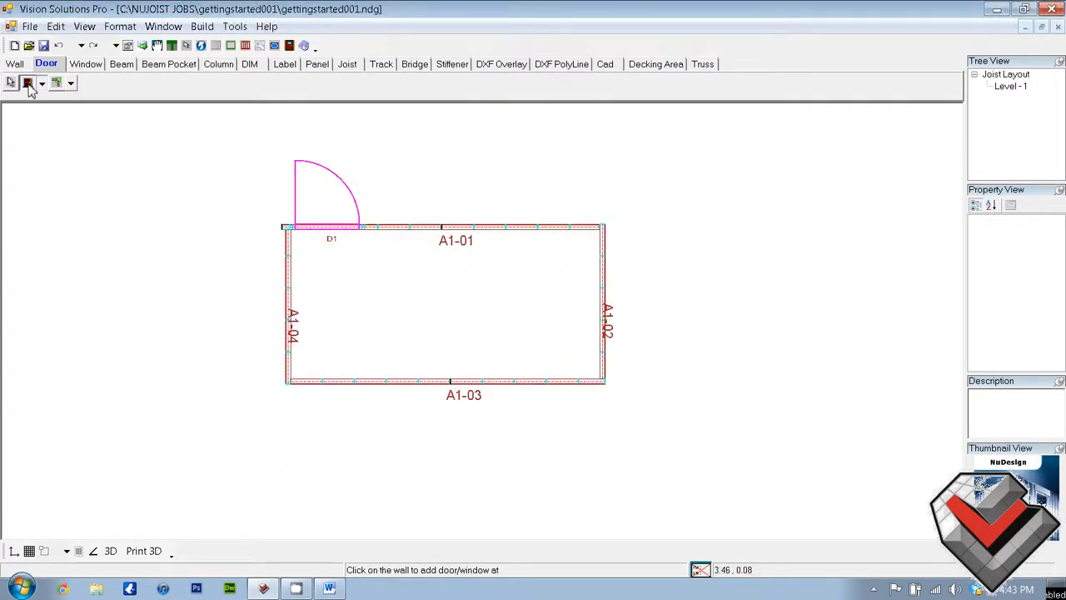
left_click(552, 381)
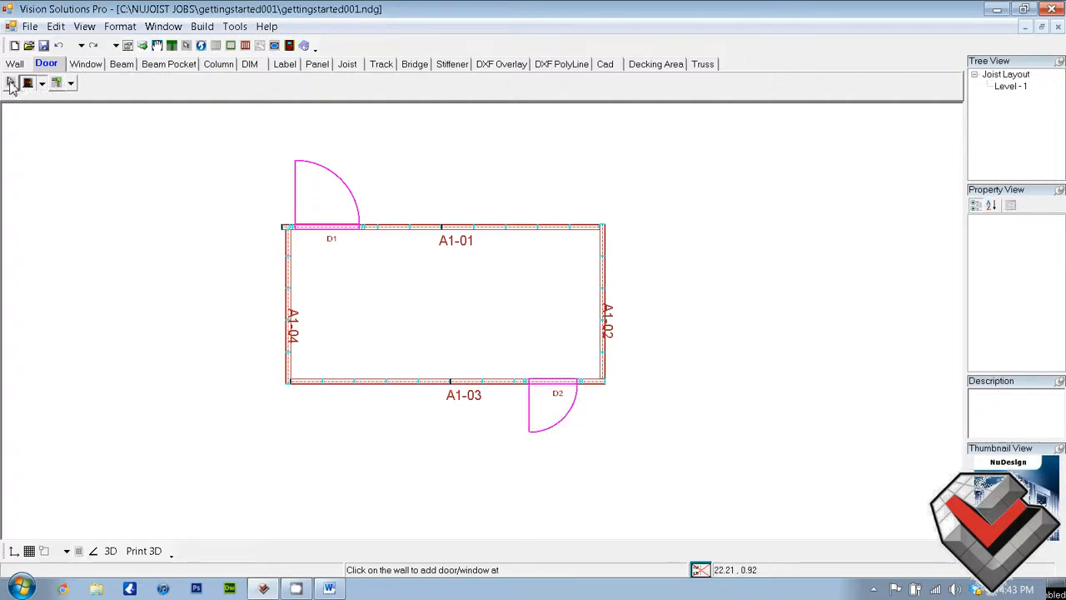
Select the door in wall A1-03 and set its direction to Inner and its swing to Right
left_click(11, 84)
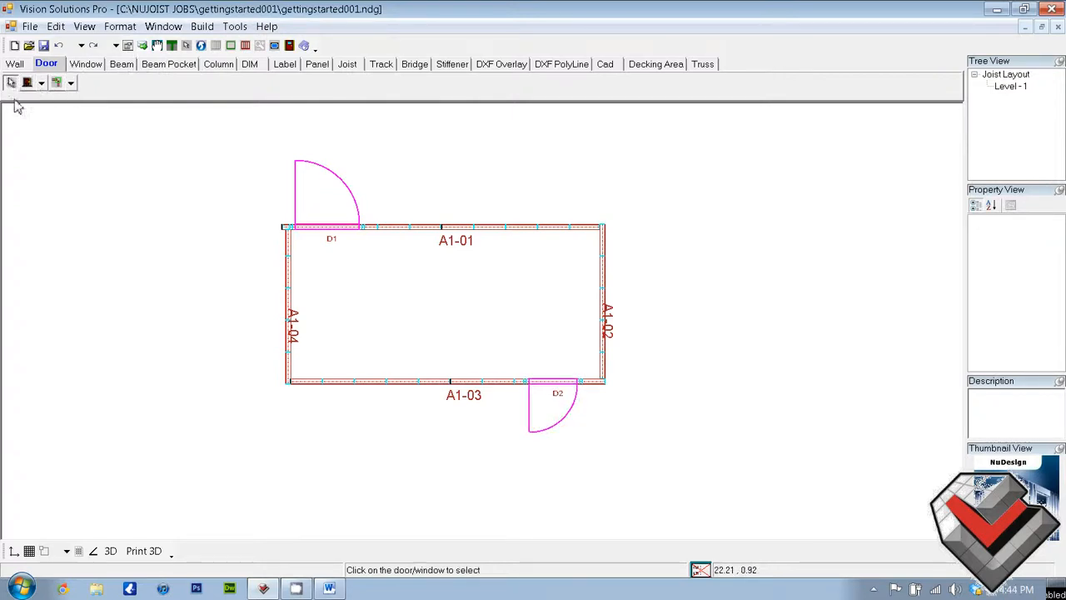
left_click(550, 385)
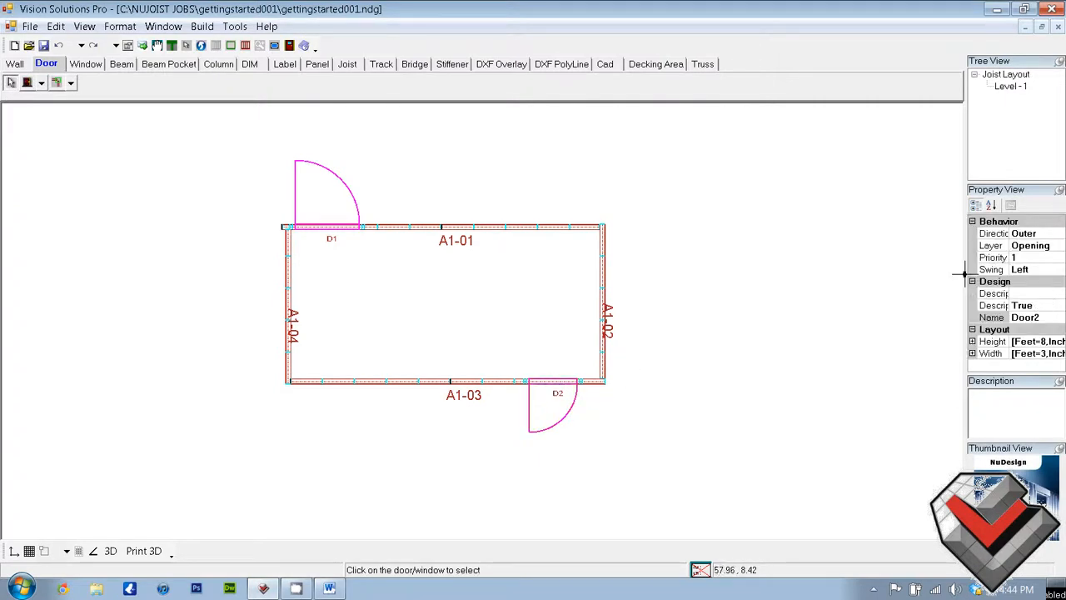
left_click_drag(968, 277, 828, 284)
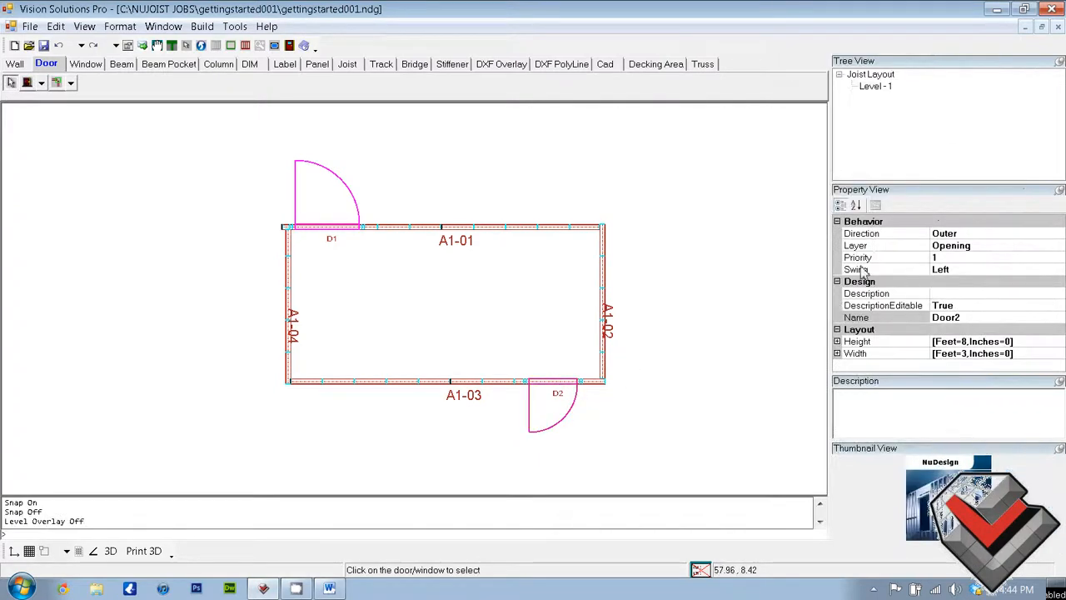
left_click(971, 235)
left_click(1057, 233)
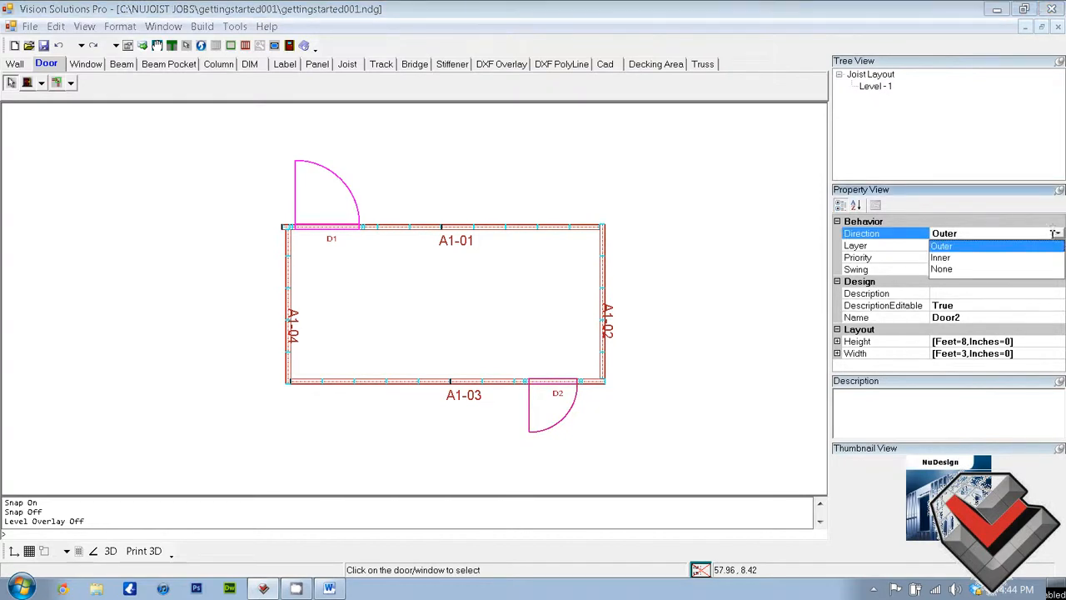
left_click(1004, 258)
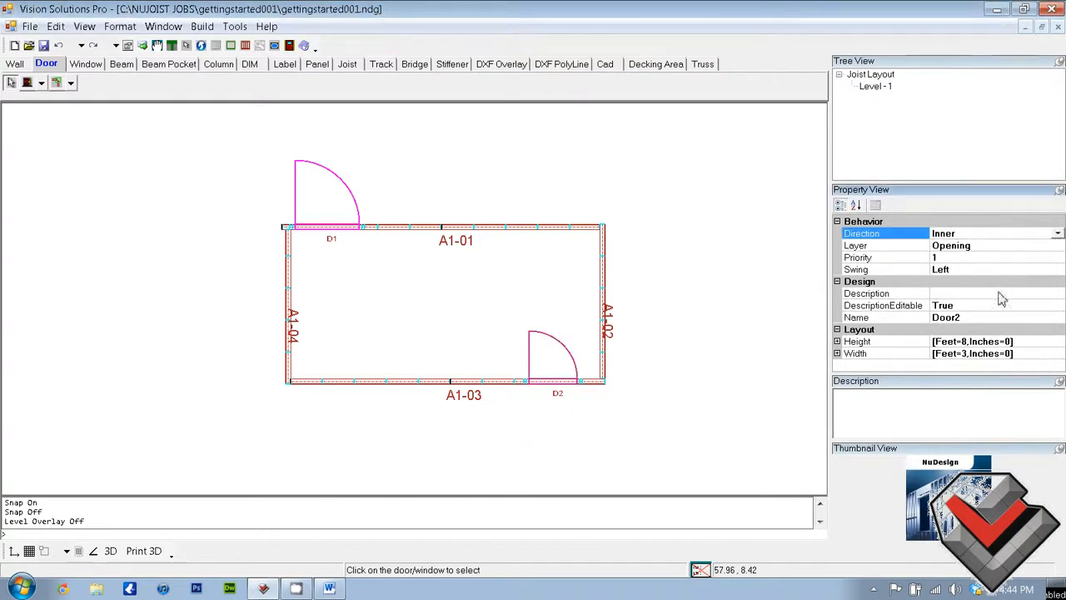
left_click(993, 271)
left_click(1058, 269)
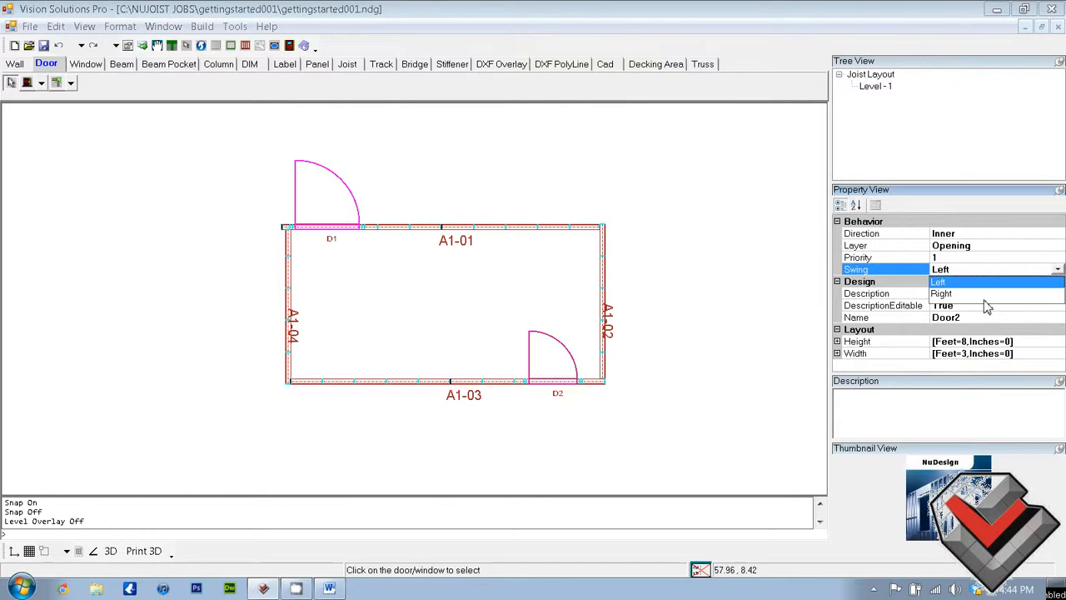
left_click(984, 300)
left_click(1058, 269)
left_click(1010, 295)
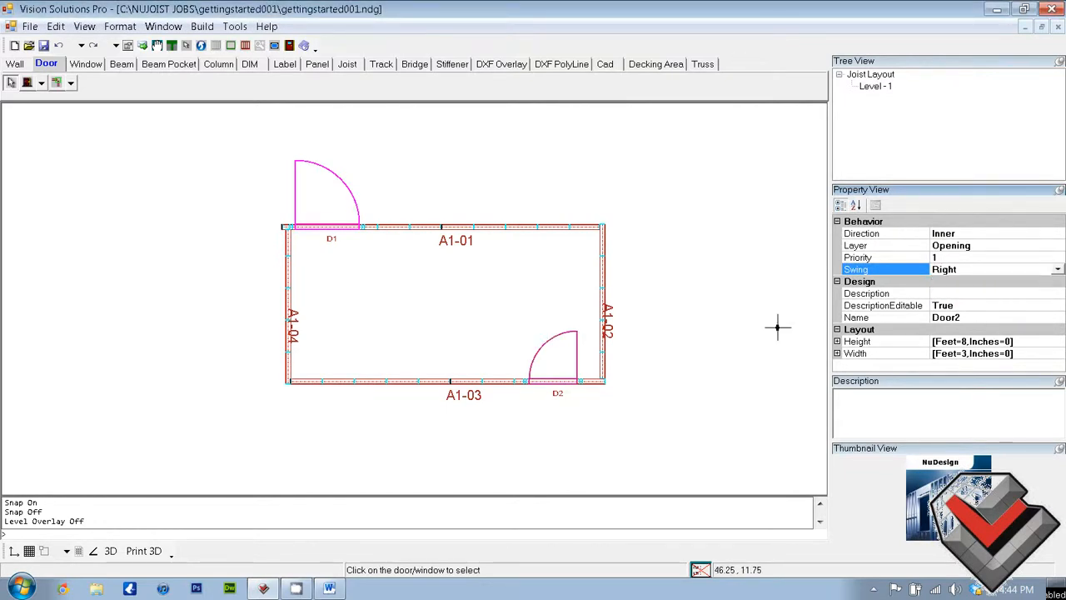
Choose WindowLong as the window type and place one near the middle of wall A1-03
left_click(86, 64)
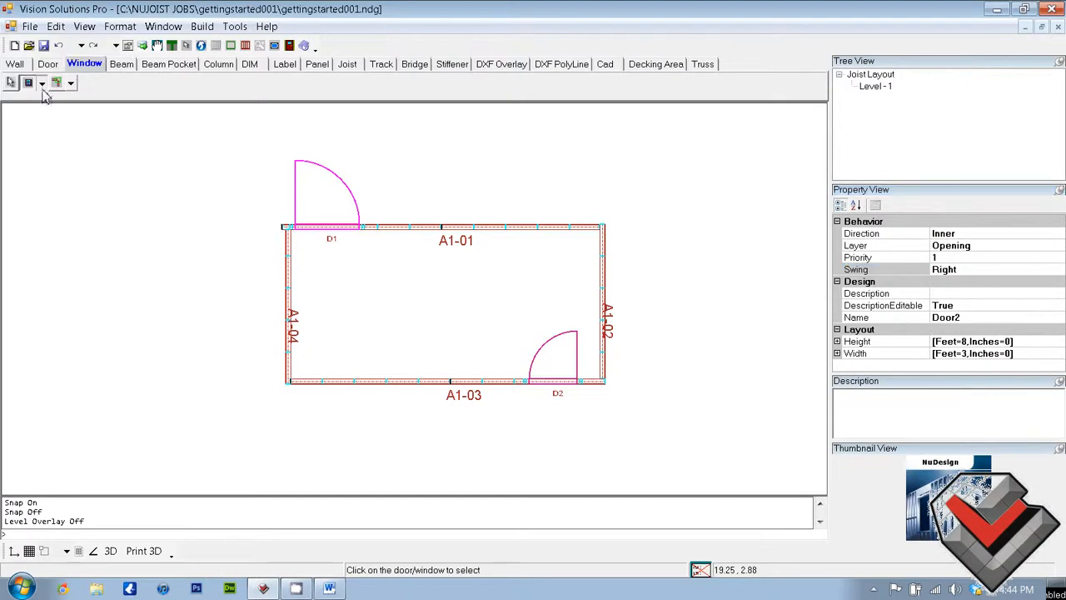
left_click(41, 82)
left_click(52, 103)
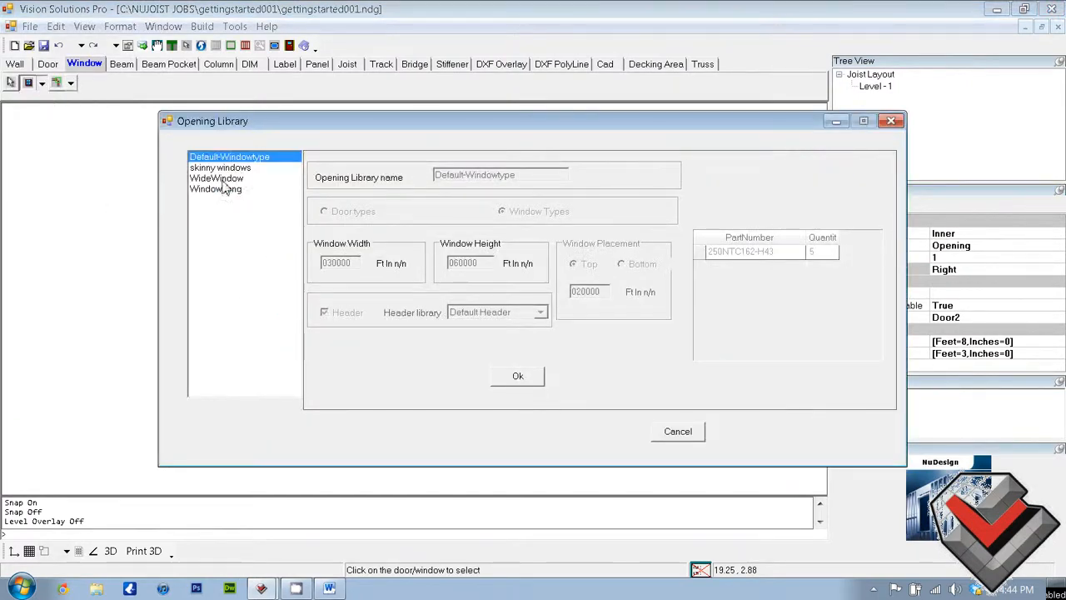
left_click(227, 189)
left_click(506, 377)
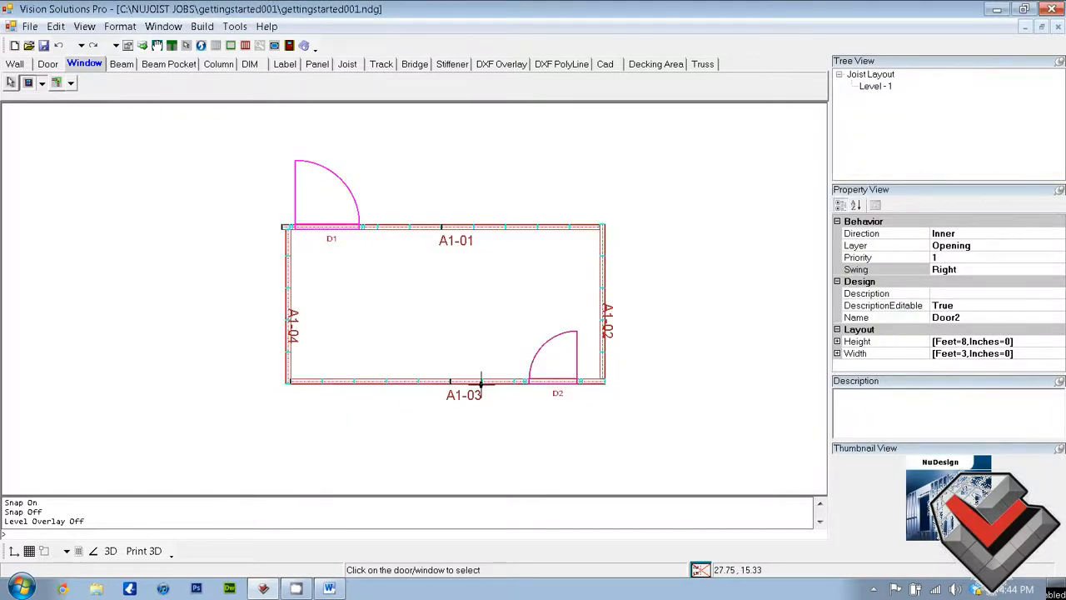
left_click(450, 383)
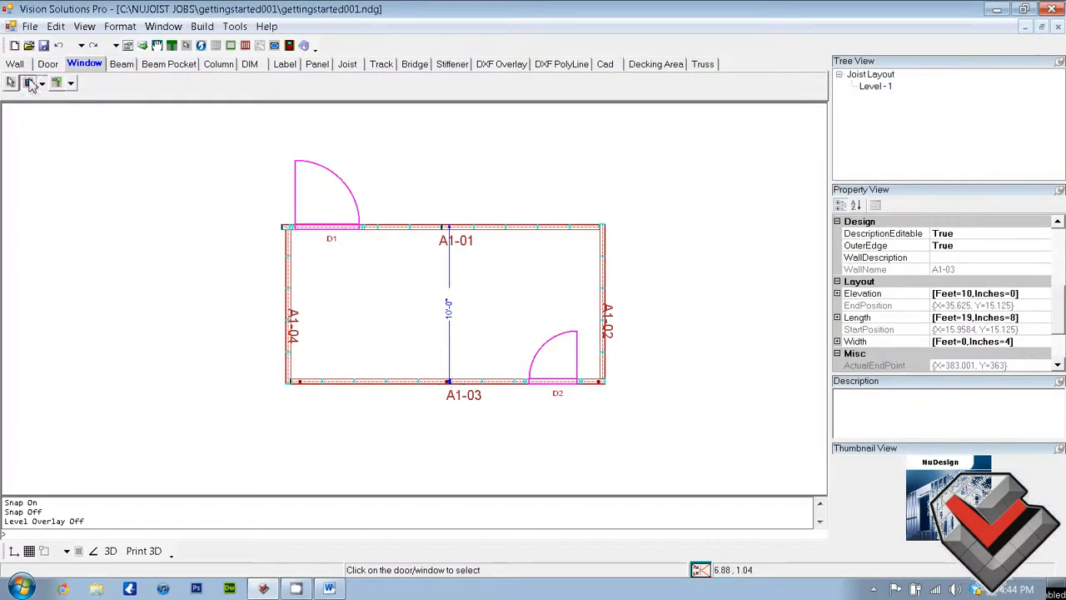
left_click(28, 84)
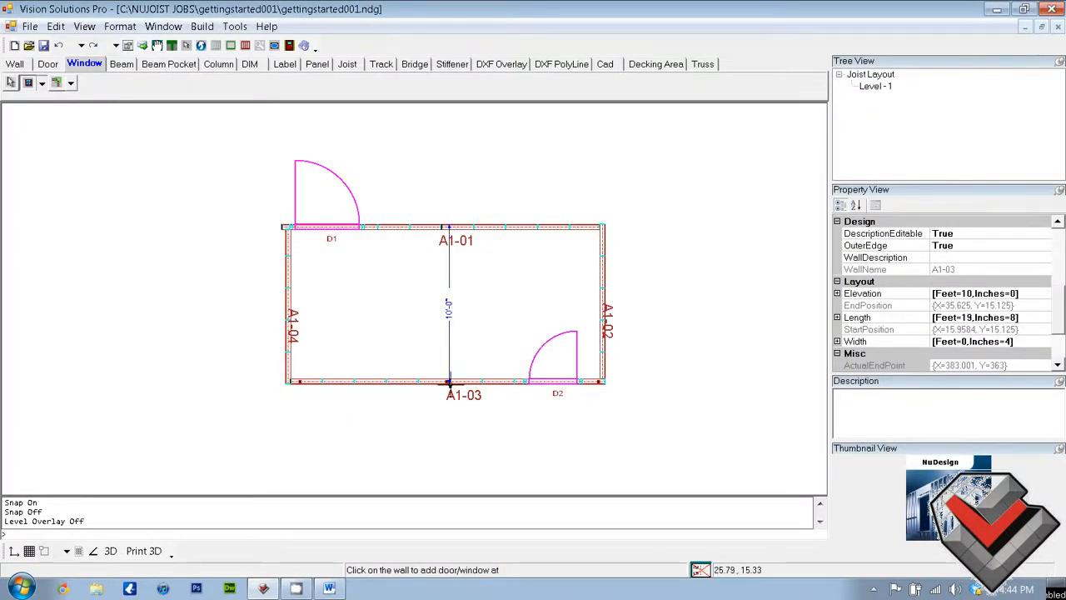
Place a WindowLong window near the middle of wall A1-01, clear of the front door
left_click(418, 227)
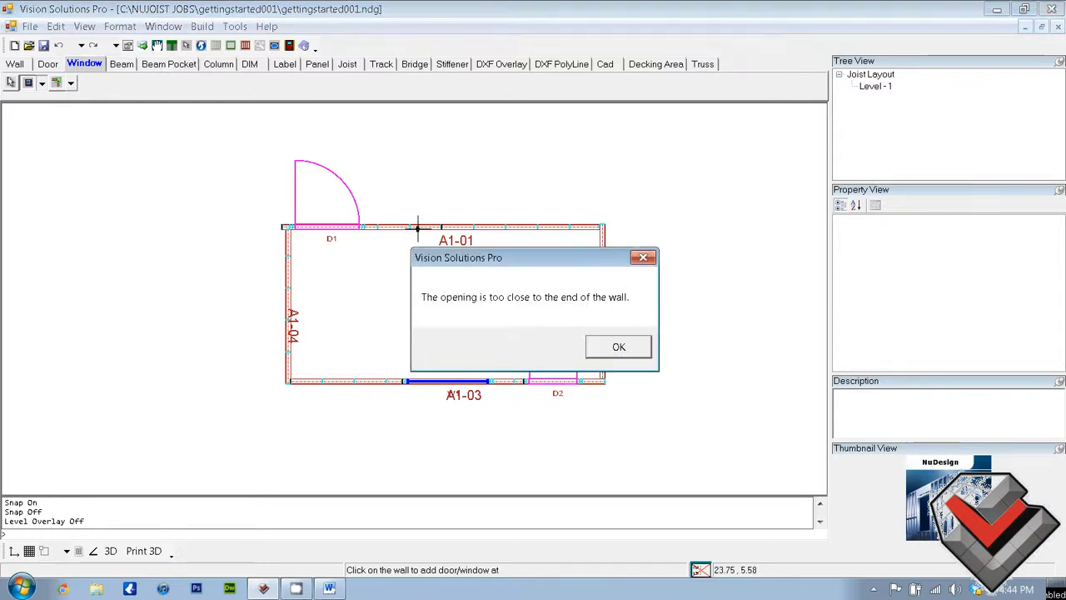
left_click(618, 348)
left_click(441, 226)
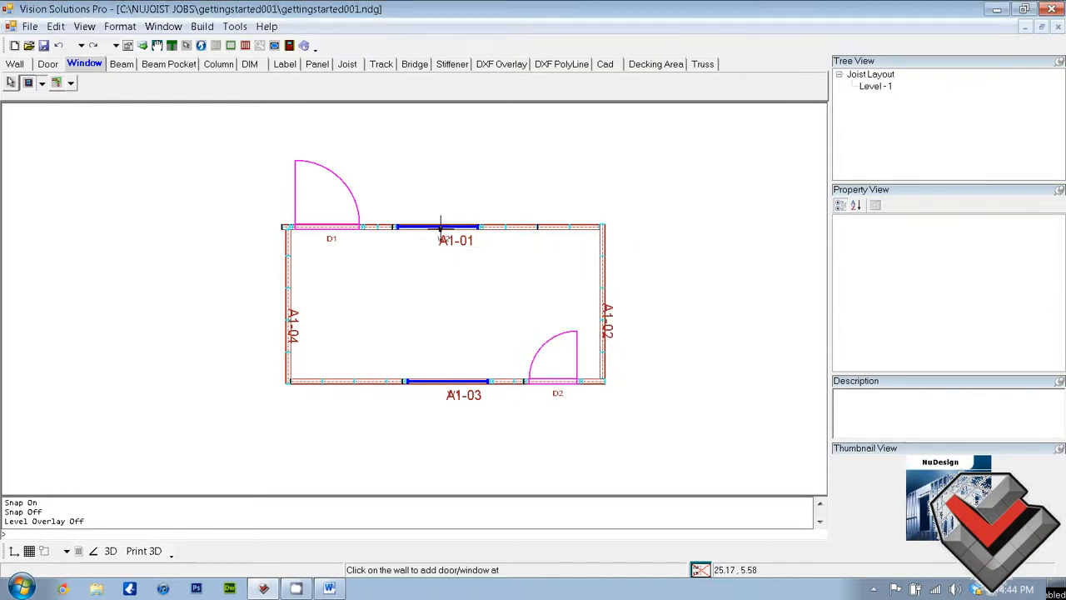
Choose Default-Windowtype as the window type and place two of them along wall A1-04
left_click(42, 83)
left_click(50, 99)
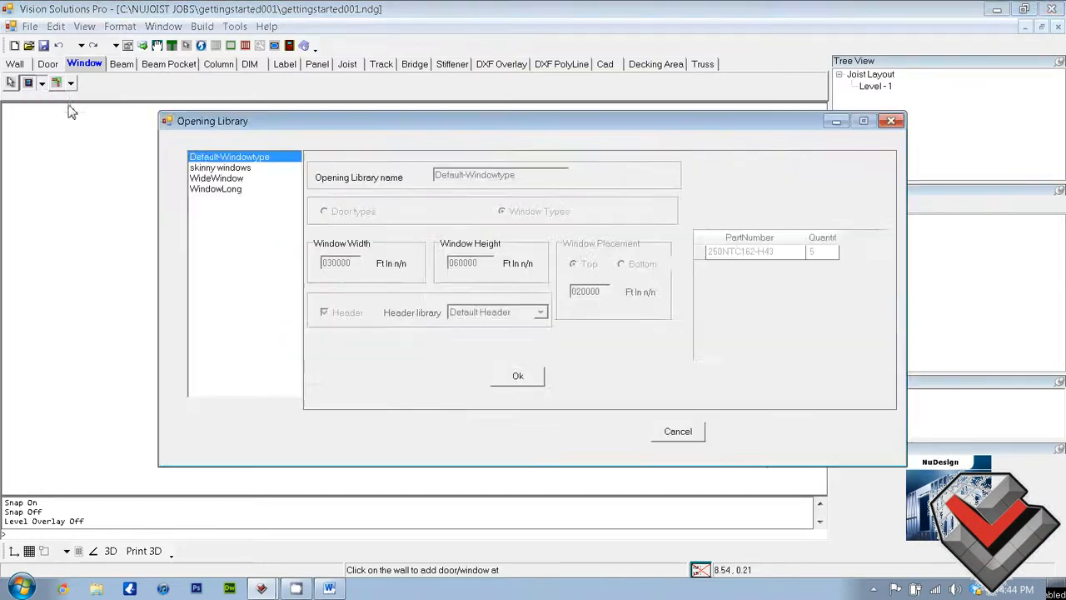
left_click(503, 376)
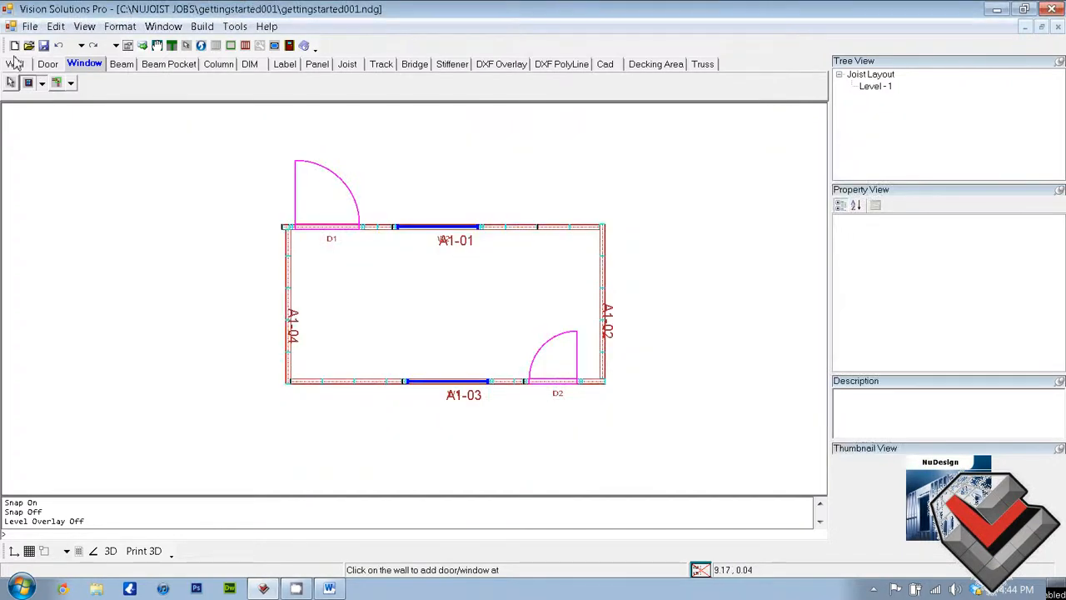
left_click(288, 267)
left_click(292, 336)
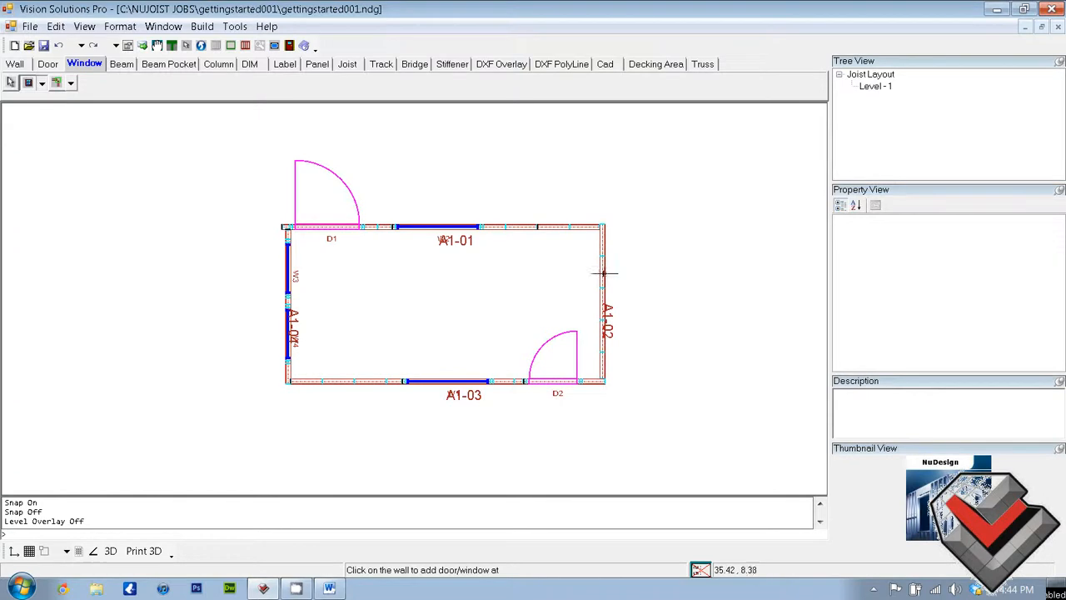
Place two Default-Windowtype windows along wall A1-02, one near wall A1-01 and one further down
left_click(605, 249)
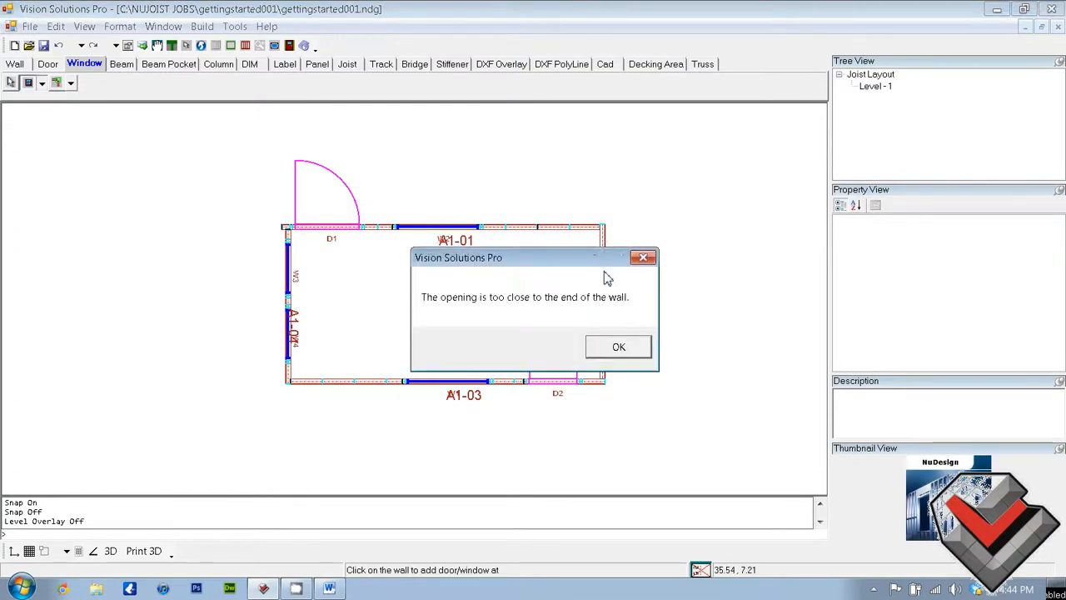
left_click(614, 346)
left_click(606, 259)
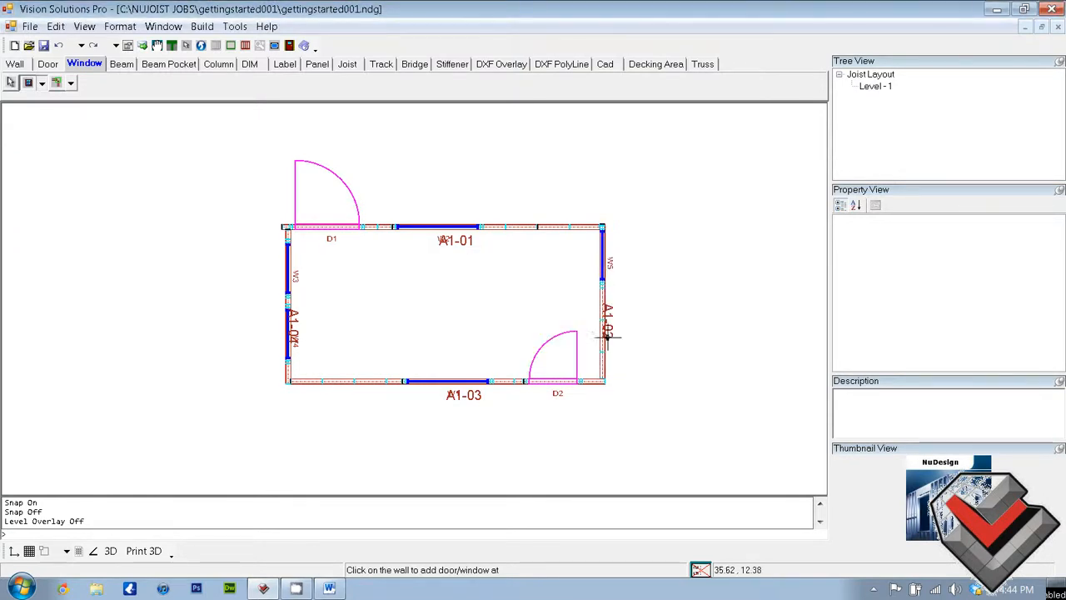
left_click(605, 329)
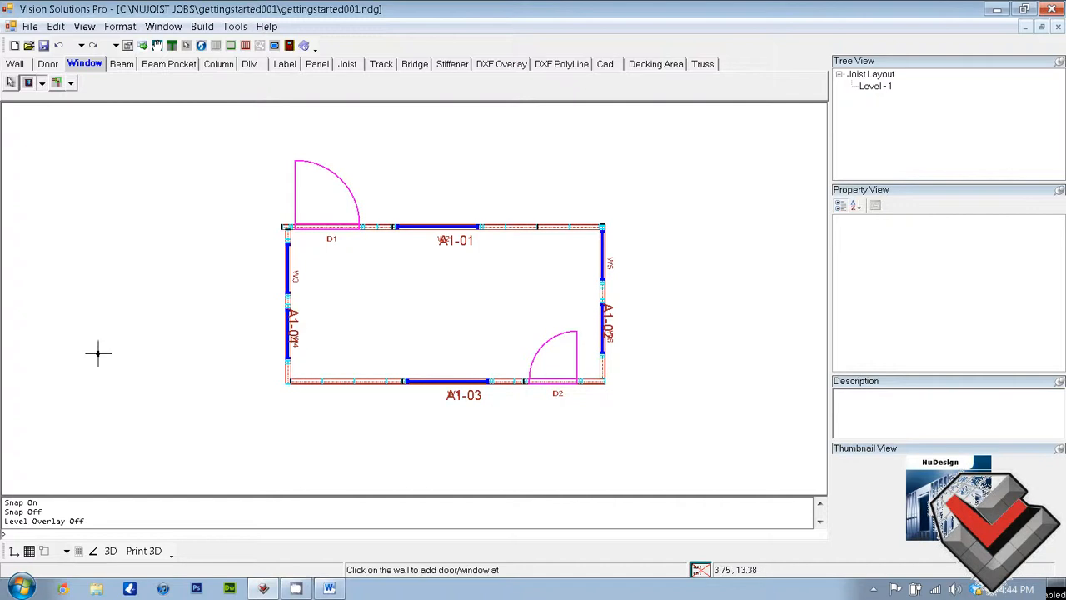
Examine the stud framing around the doors and windows in an enlarged 3D view from several angles and distances
left_click(111, 551)
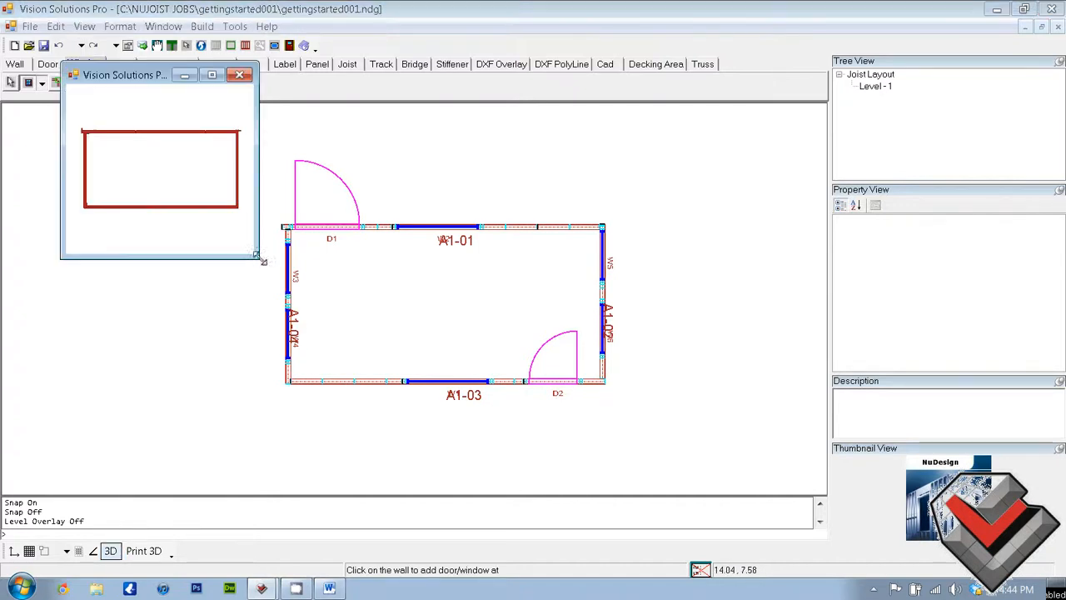
left_click_drag(480, 121, 459, 378)
middle_click_drag(462, 413, 448, 146)
left_click_drag(448, 152, 470, 349)
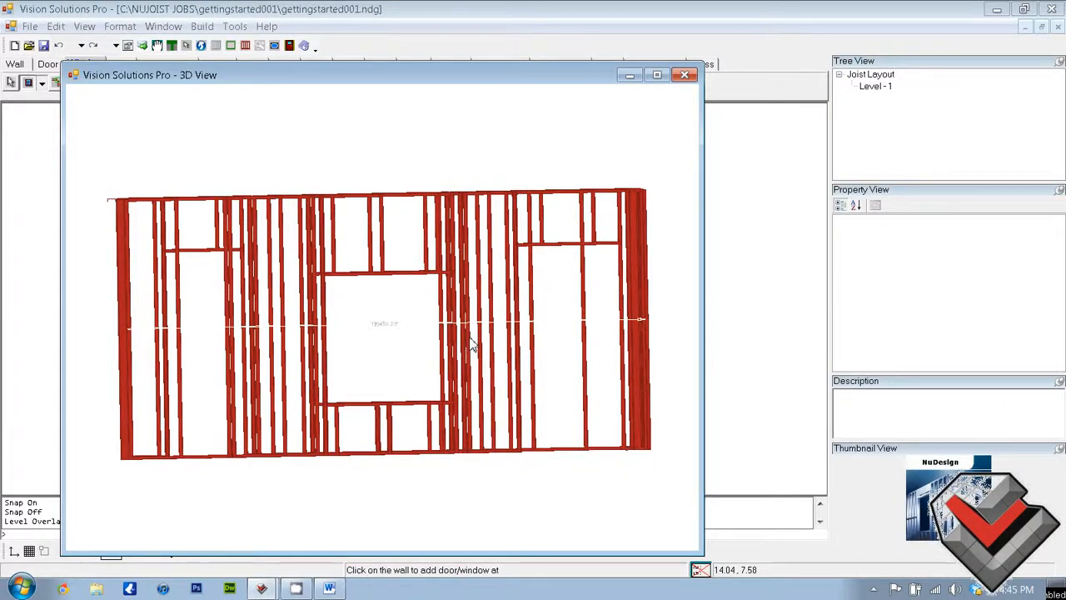
left_click_drag(470, 338, 479, 435)
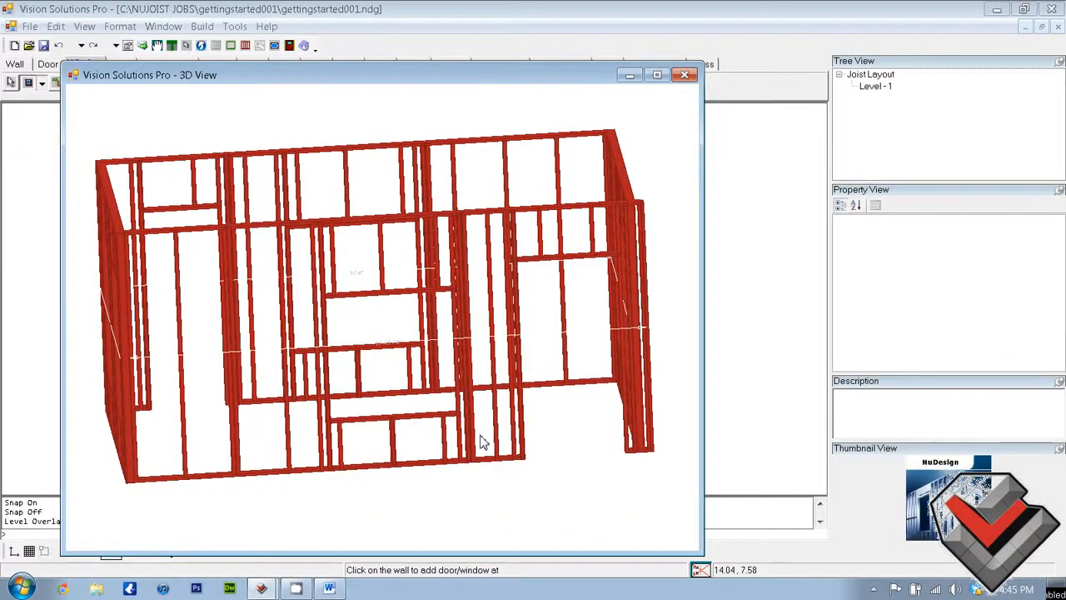
scroll(480, 442, "up", 5)
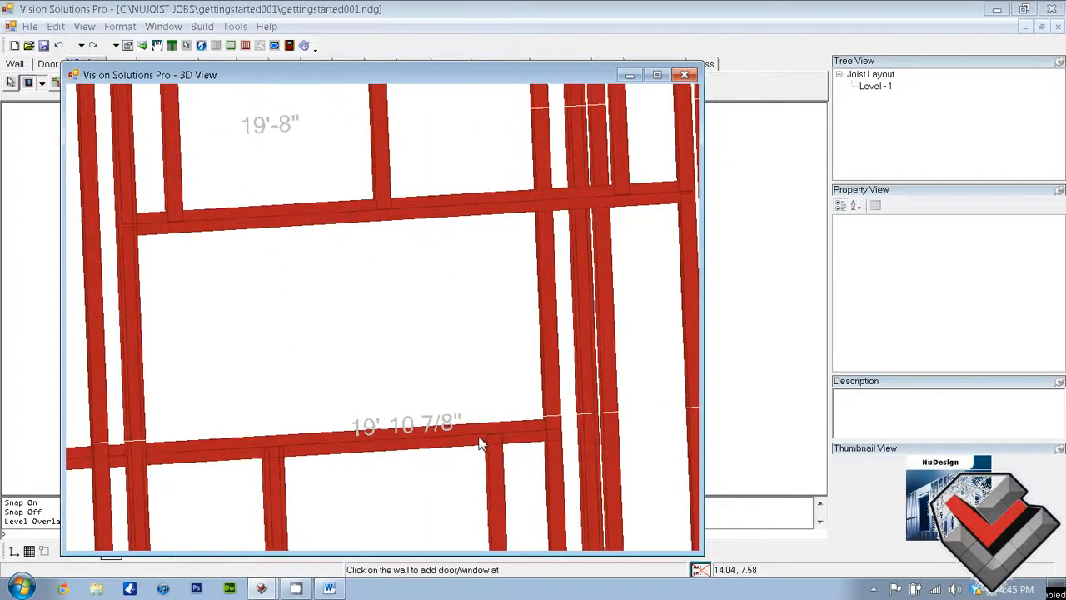
scroll(489, 441, "down", 5)
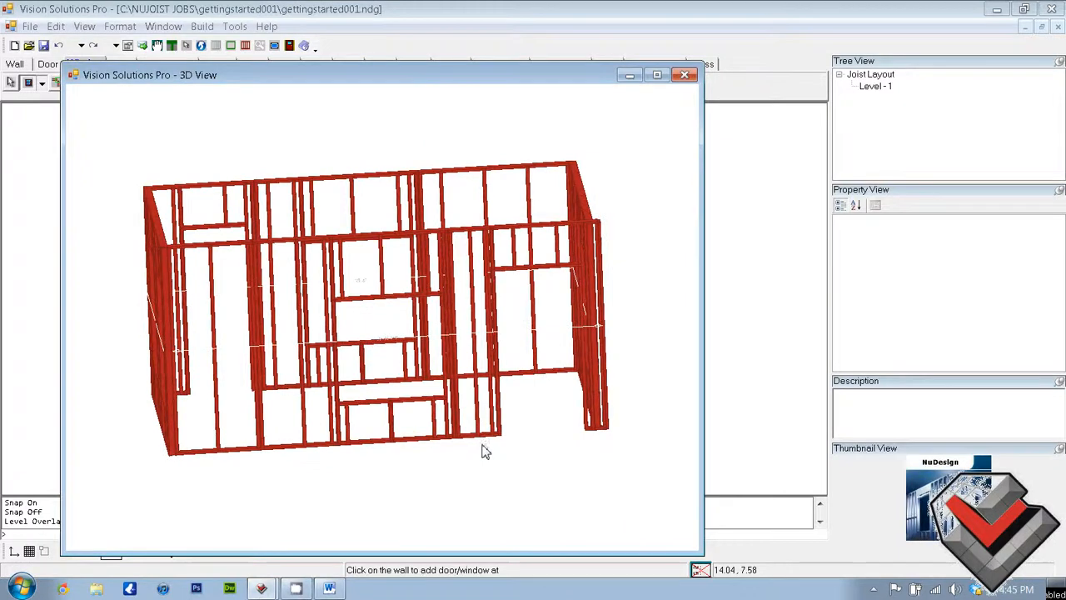
Take a close look at the window framing in the 3D view, then close the 3D view
scroll(488, 455, "up", 5)
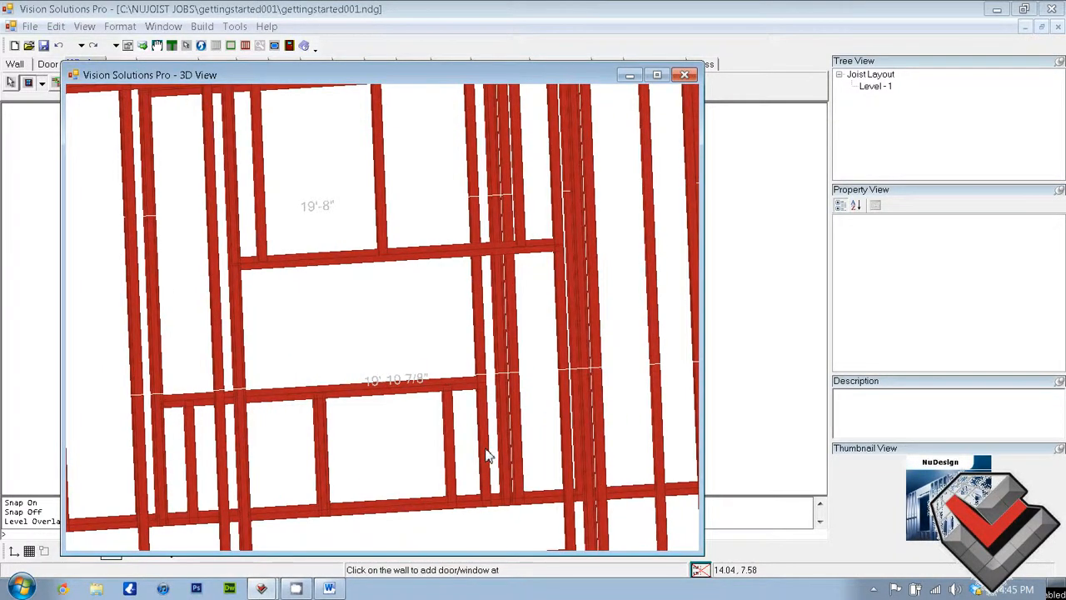
scroll(491, 457, "down", 5)
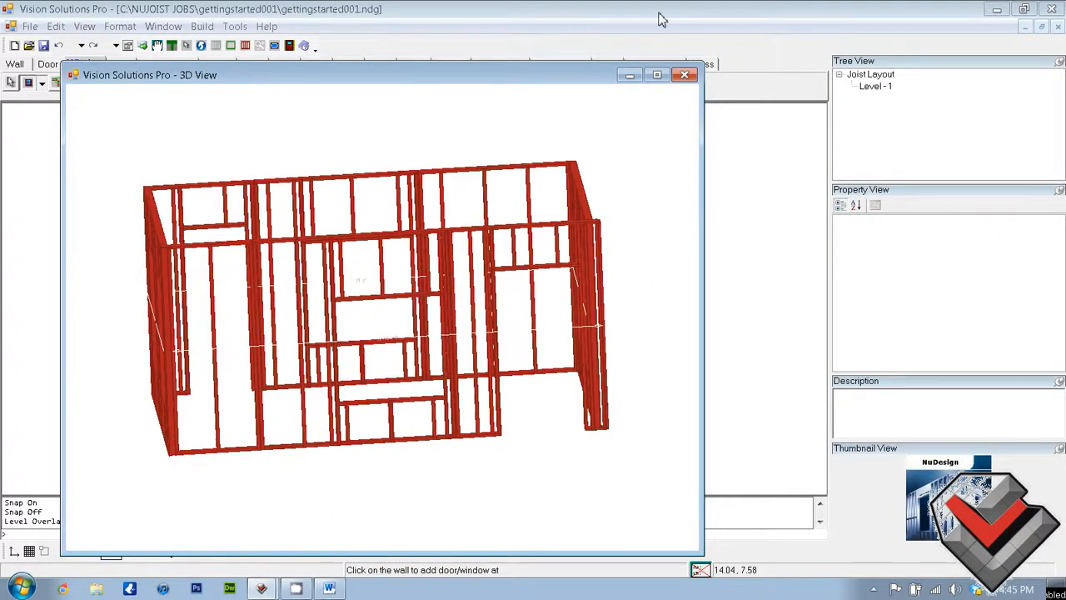
left_click(684, 75)
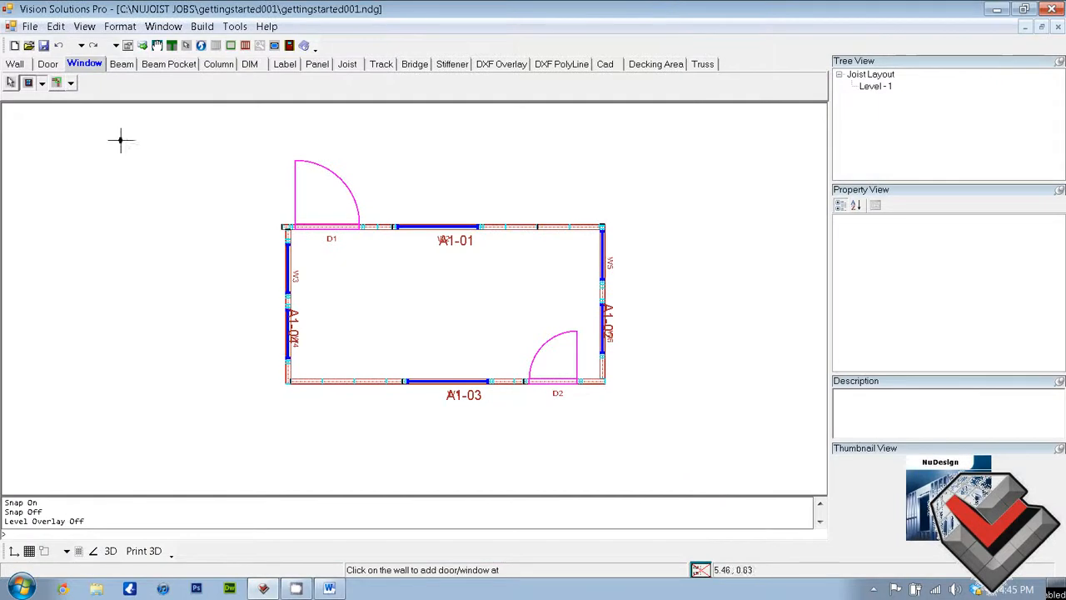
Draw a beam line across the room from the W3 window on wall A1-04 to the W5 window on wall A1-02
left_click(117, 65)
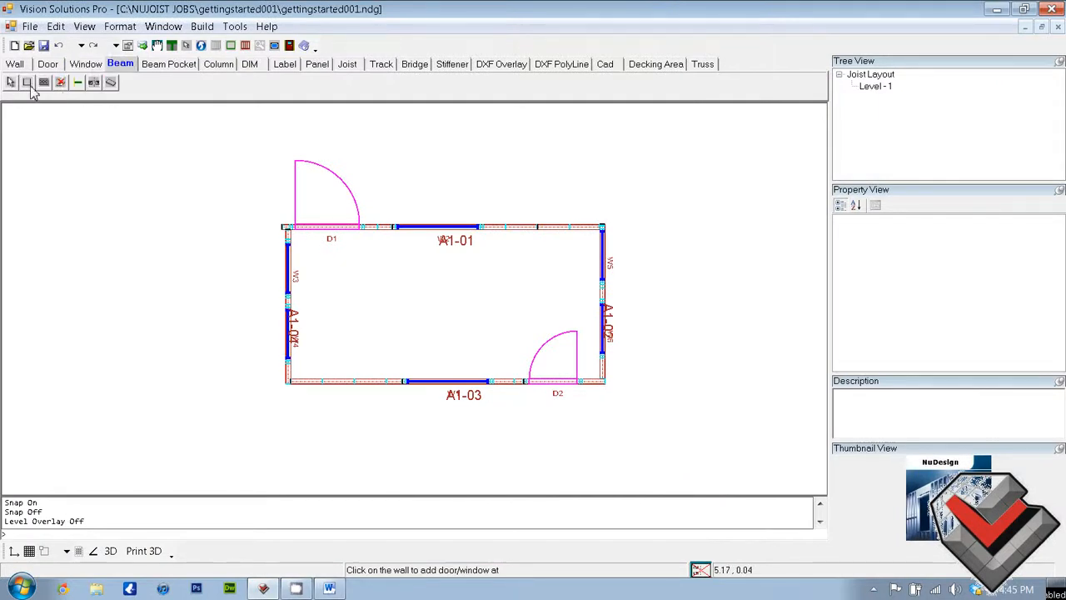
left_click(27, 83)
left_click(168, 65)
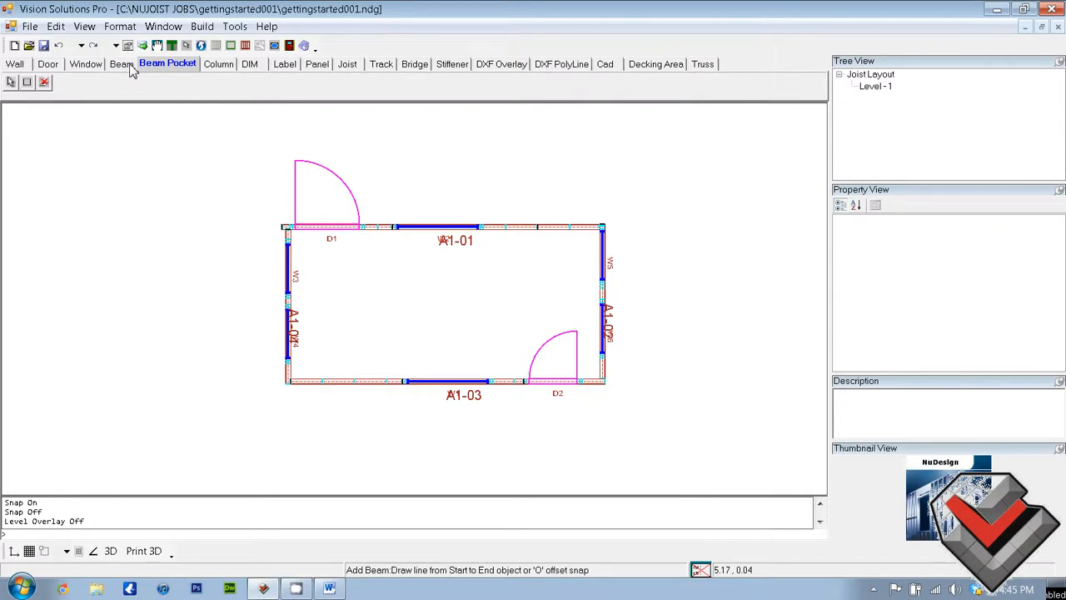
left_click(130, 69)
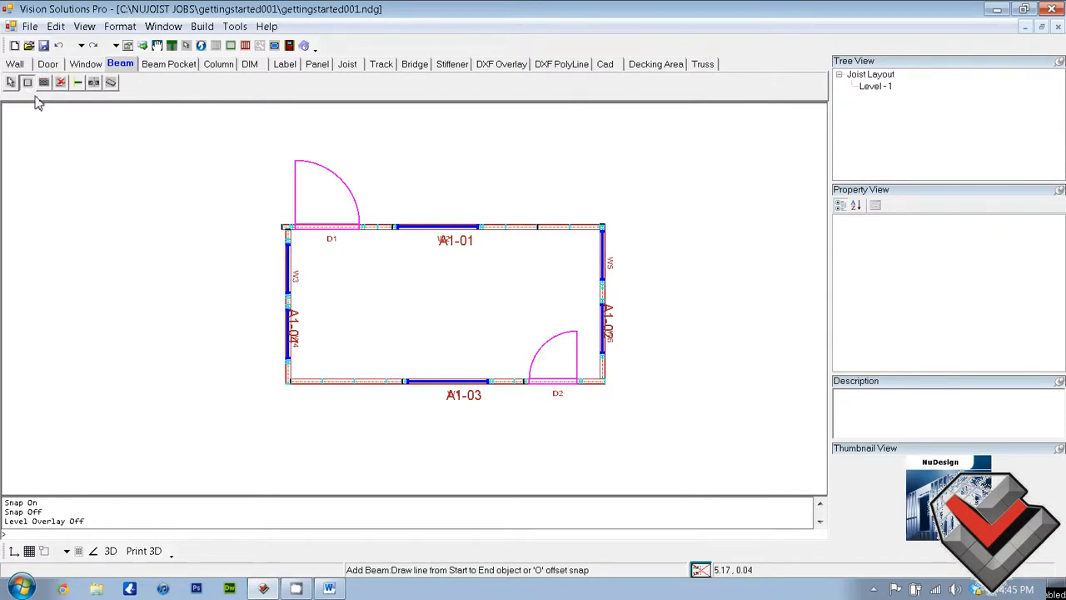
left_click(305, 270)
left_click(603, 265)
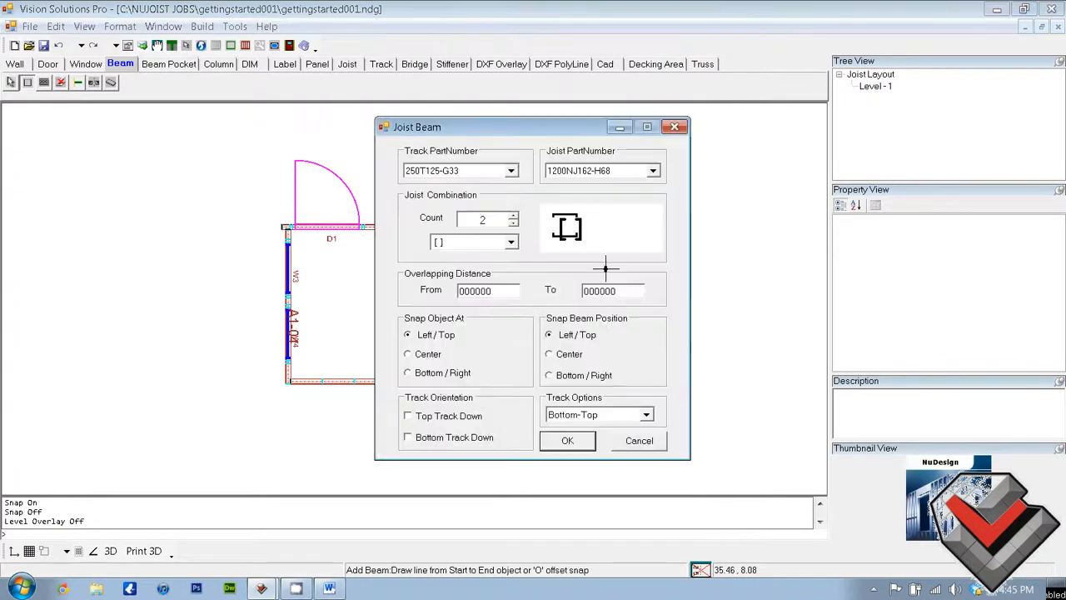
Create the beam with track part number 362T125-G54 and joist part number 1200NJ162-H68
left_click(510, 171)
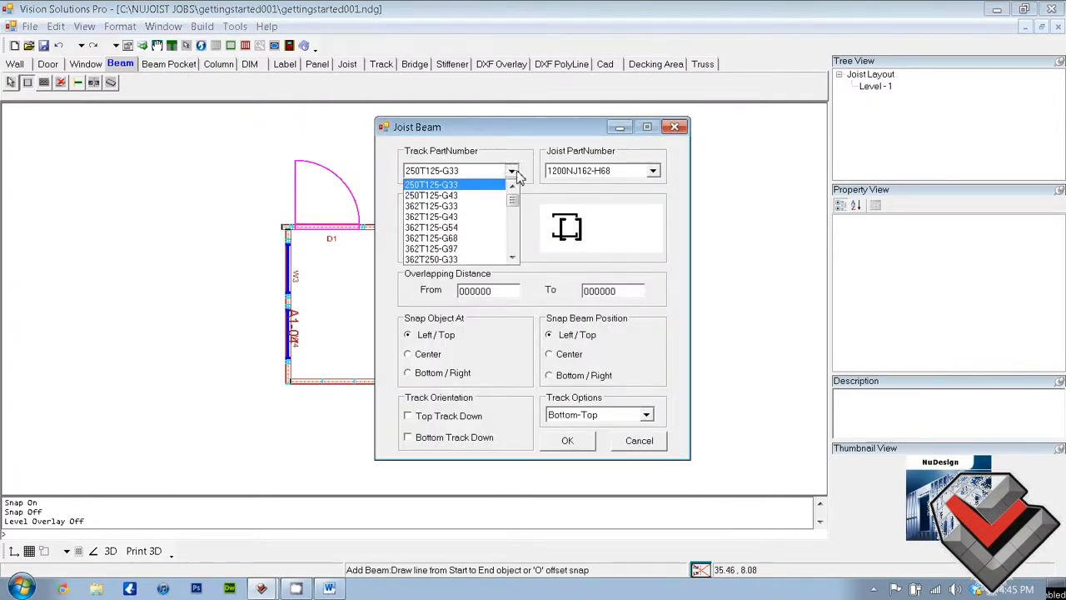
left_click(461, 228)
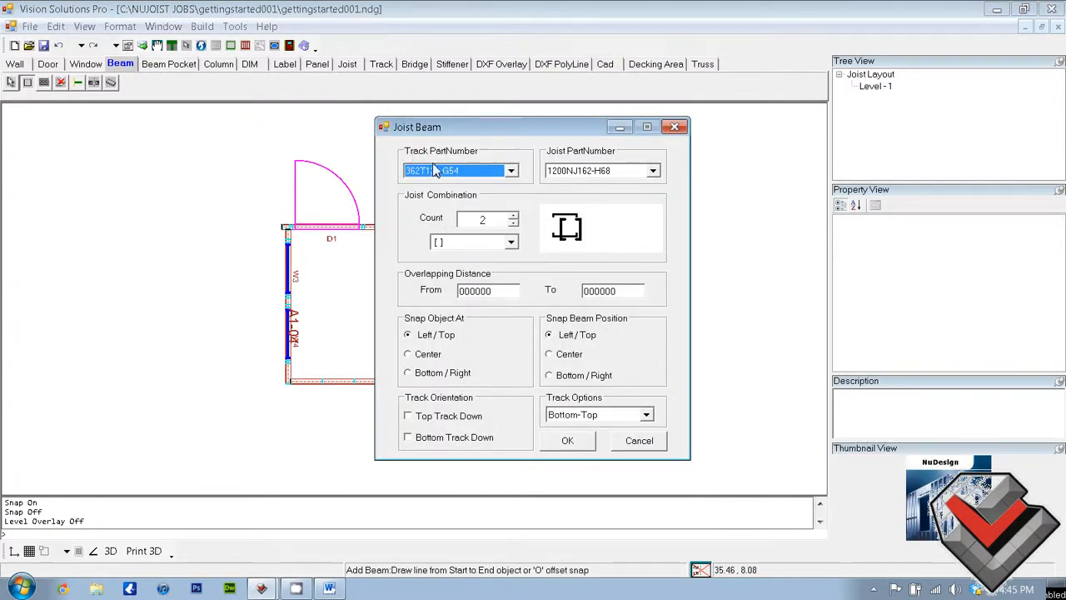
left_click(619, 176)
left_click(619, 175)
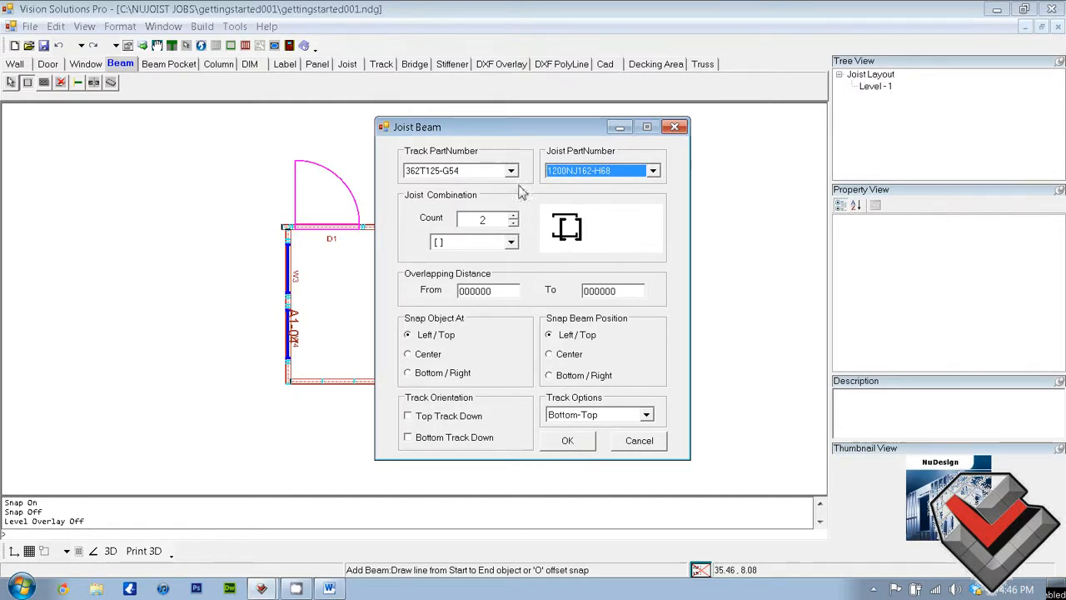
left_click(494, 173)
left_click(494, 172)
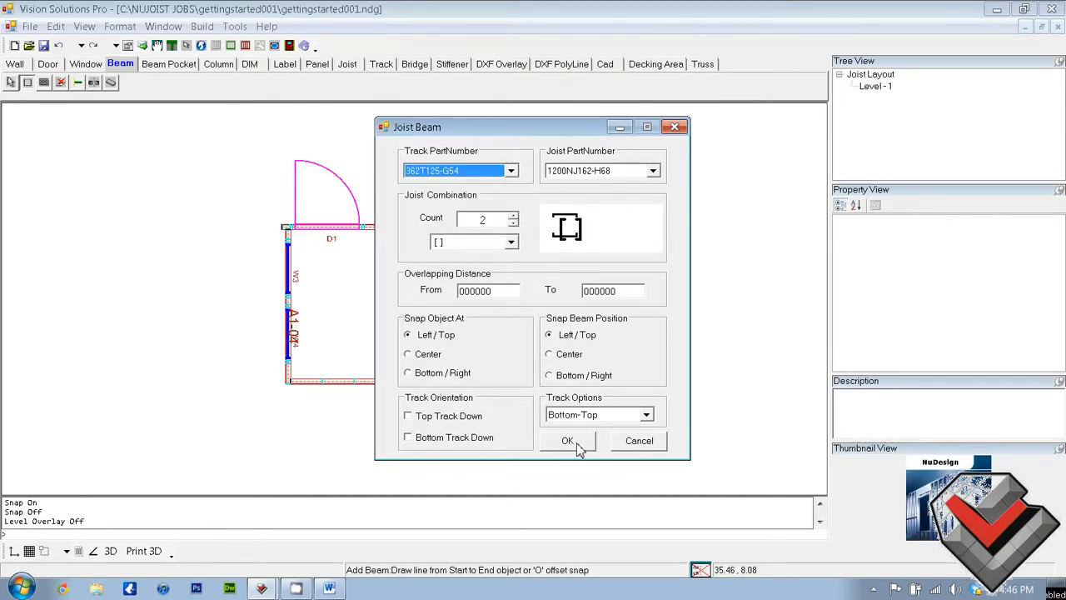
left_click(601, 176)
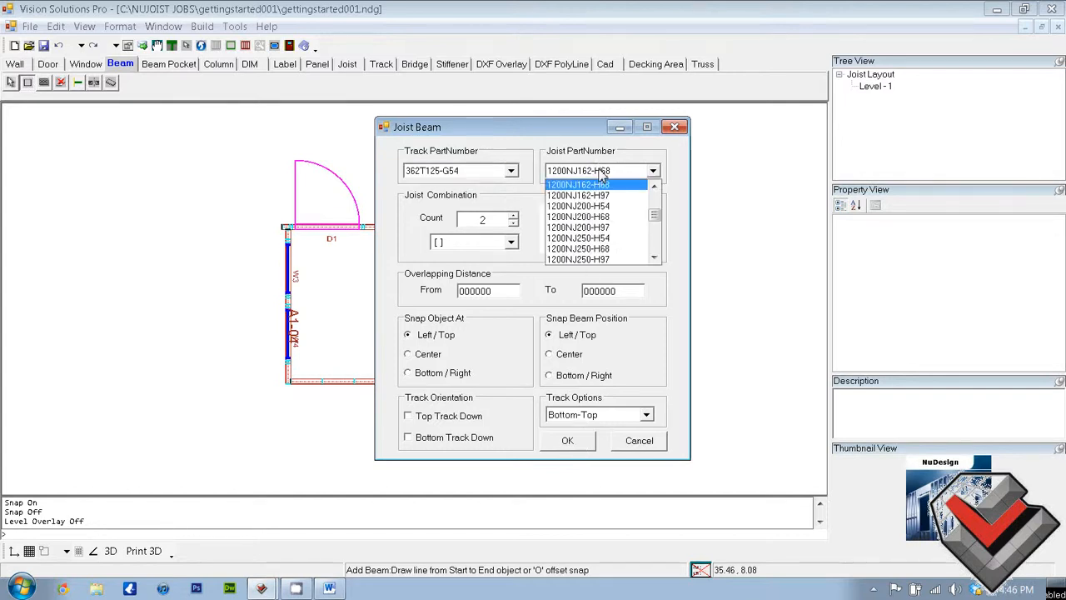
left_click(606, 174)
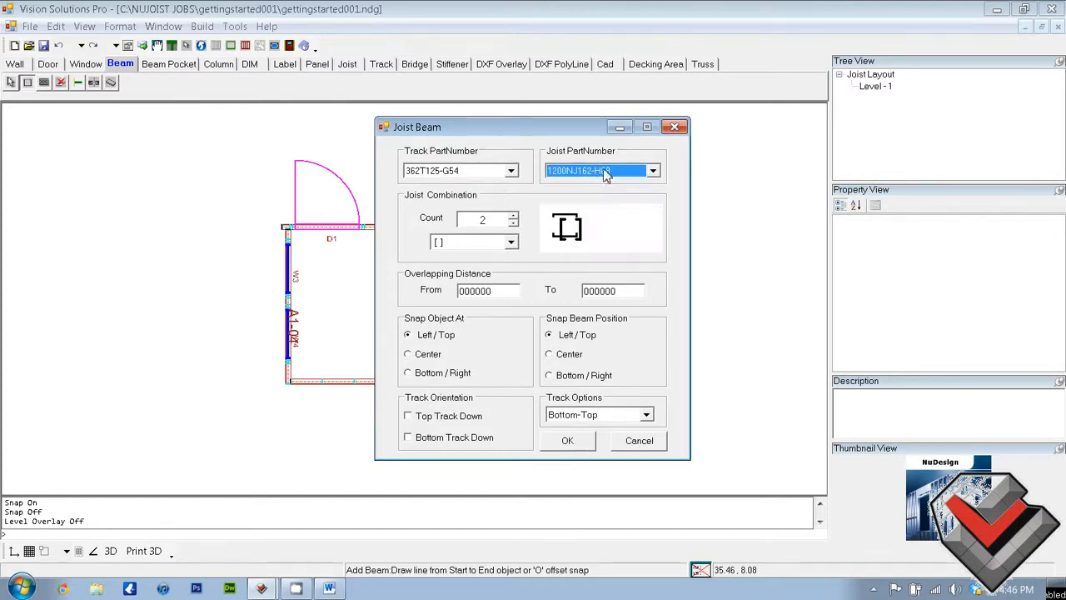
left_click(567, 441)
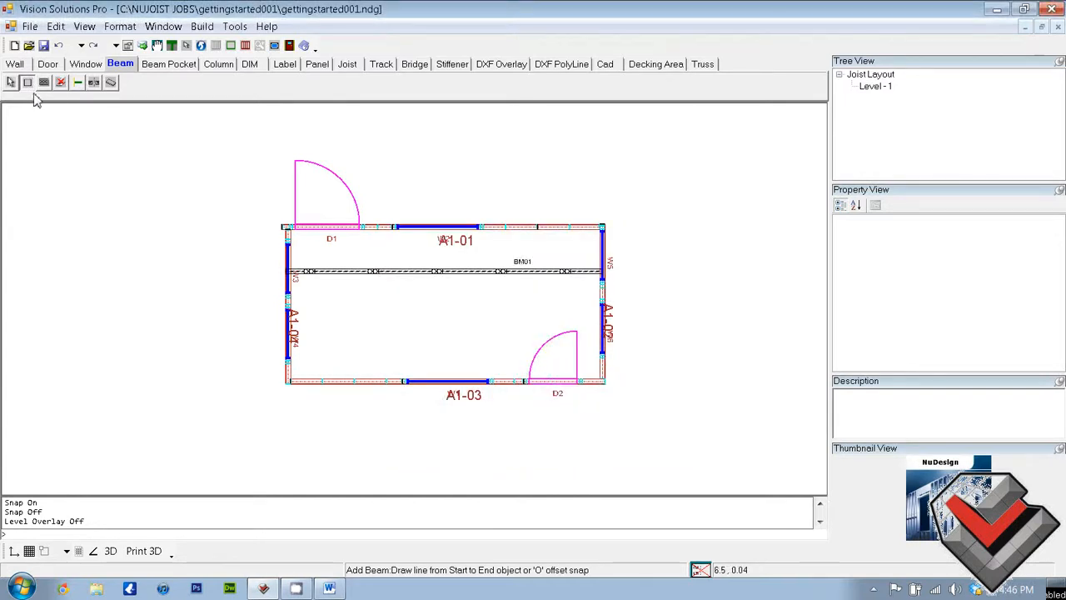
Add a second beam between walls A1-04 and A1-02, at their windows nearer wall A1-03, with track part number 362T125-G54
left_click(291, 341)
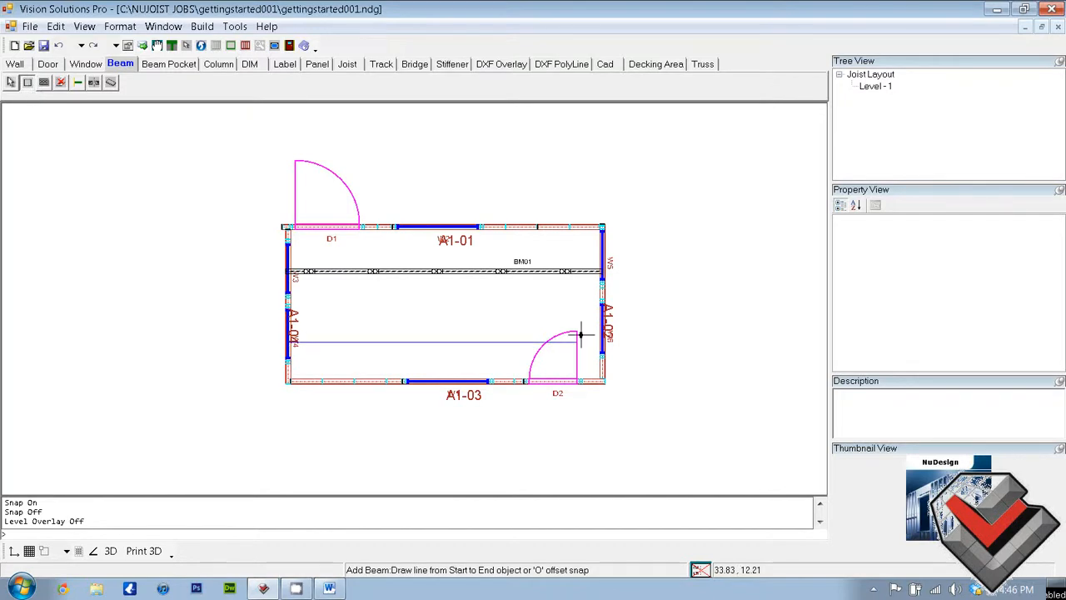
left_click(604, 338)
left_click(510, 171)
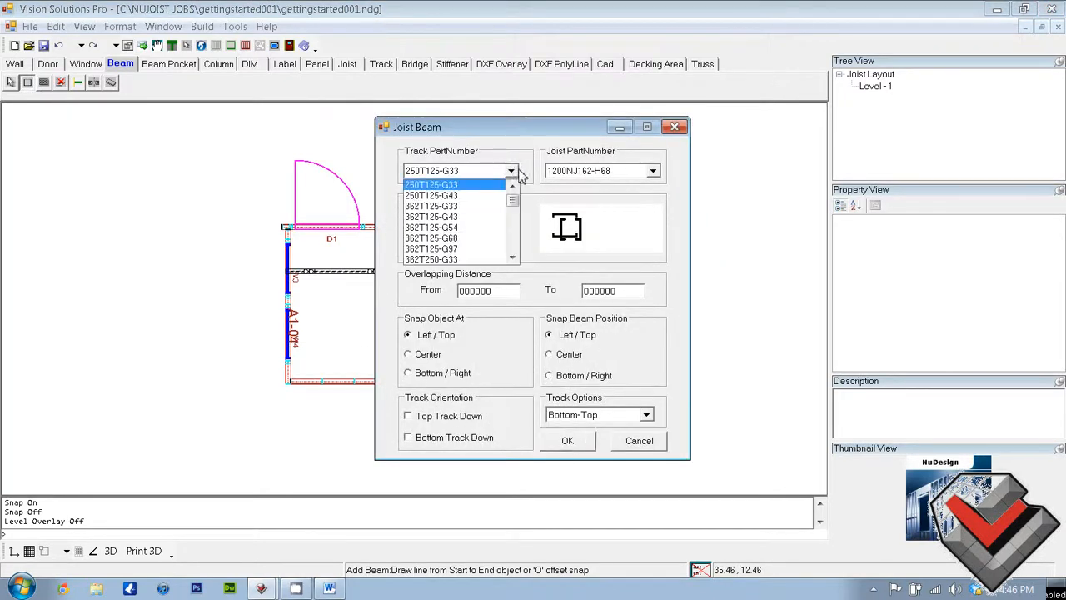
left_click(468, 229)
left_click(567, 440)
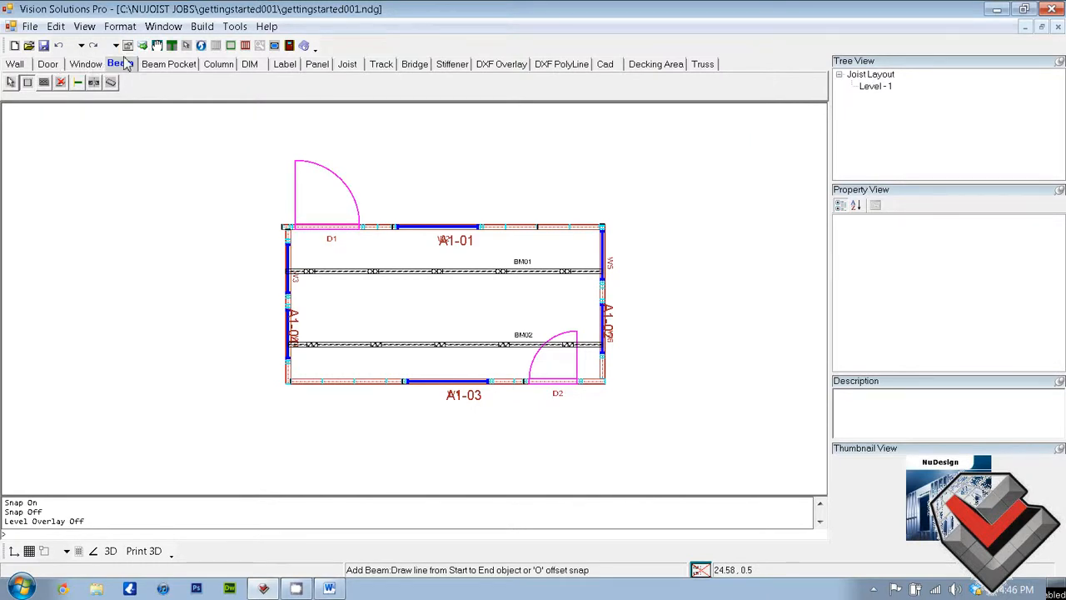
Try adding a single joist between wall A1-01 and beam BM01, and undo it
left_click(348, 65)
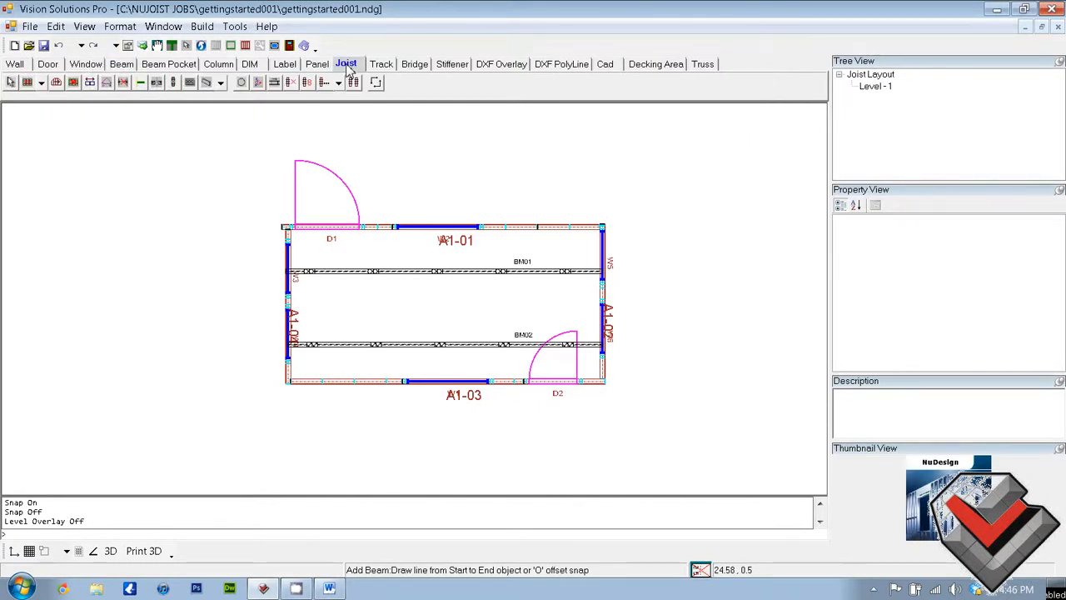
left_click(41, 82)
left_click(40, 101)
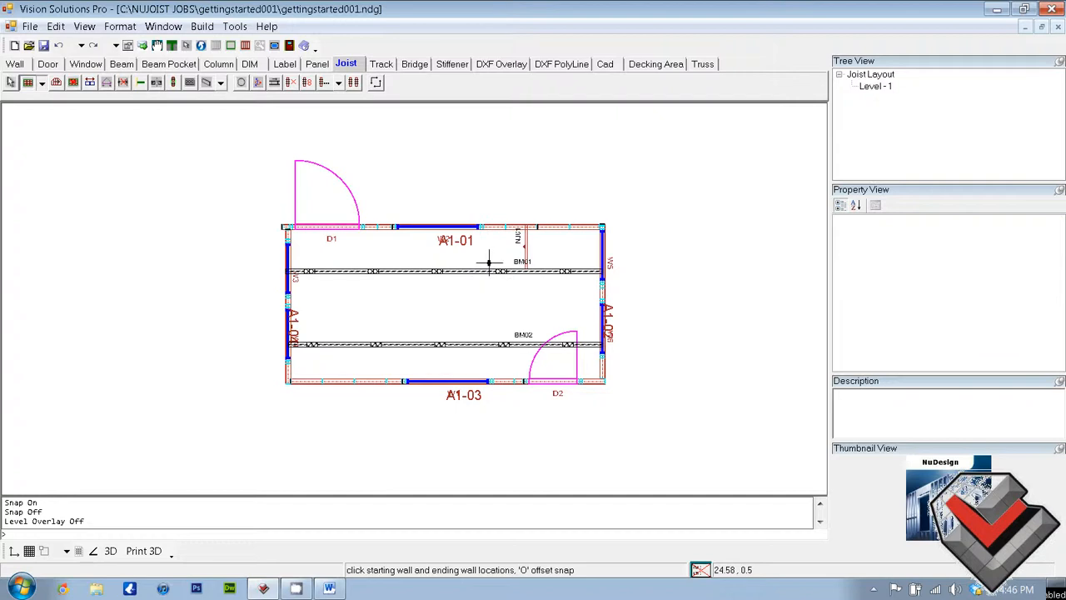
left_click(59, 46)
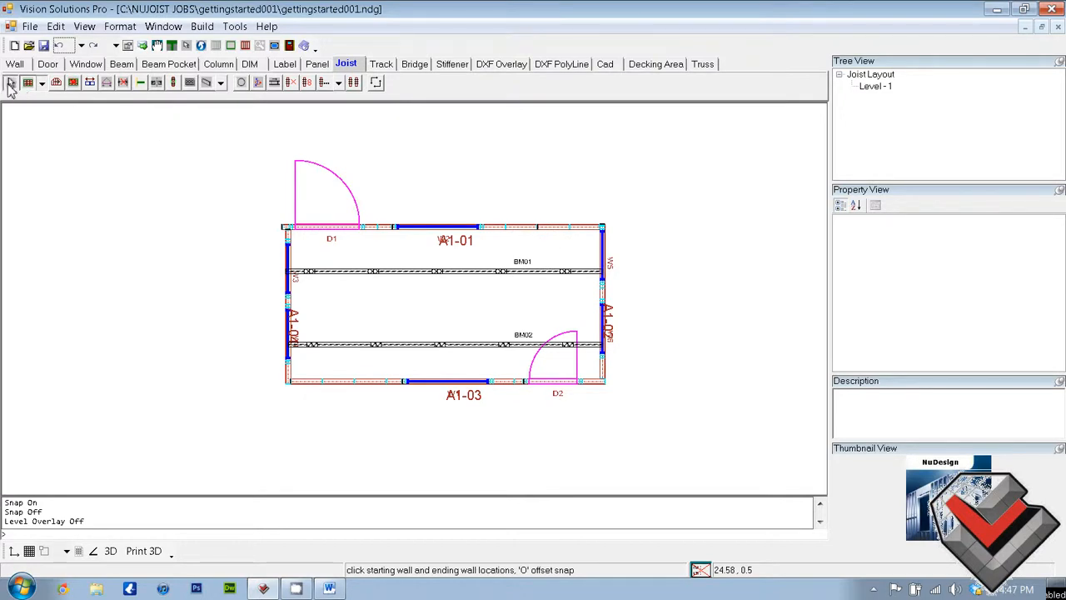
Try Auto-Joists with wall A1-04 as reference, using 1200NJ162-H68 joists at 2 ft spacing from wall A1-01 to wall A1-02
left_click(11, 83)
right_click(492, 239)
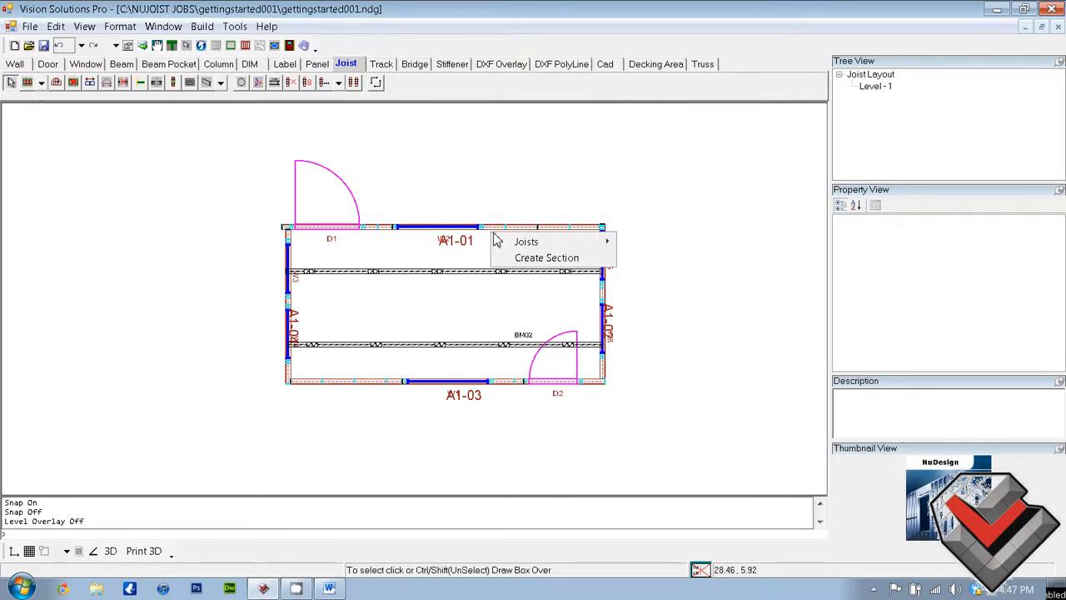
mouse_move(516, 247)
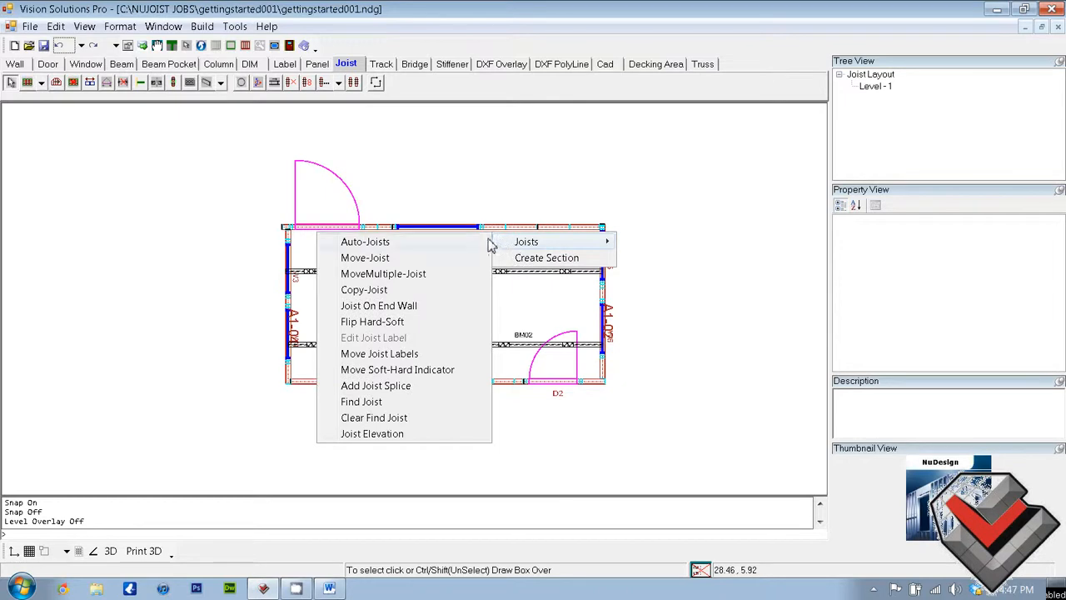
right_click(532, 214)
mouse_move(556, 222)
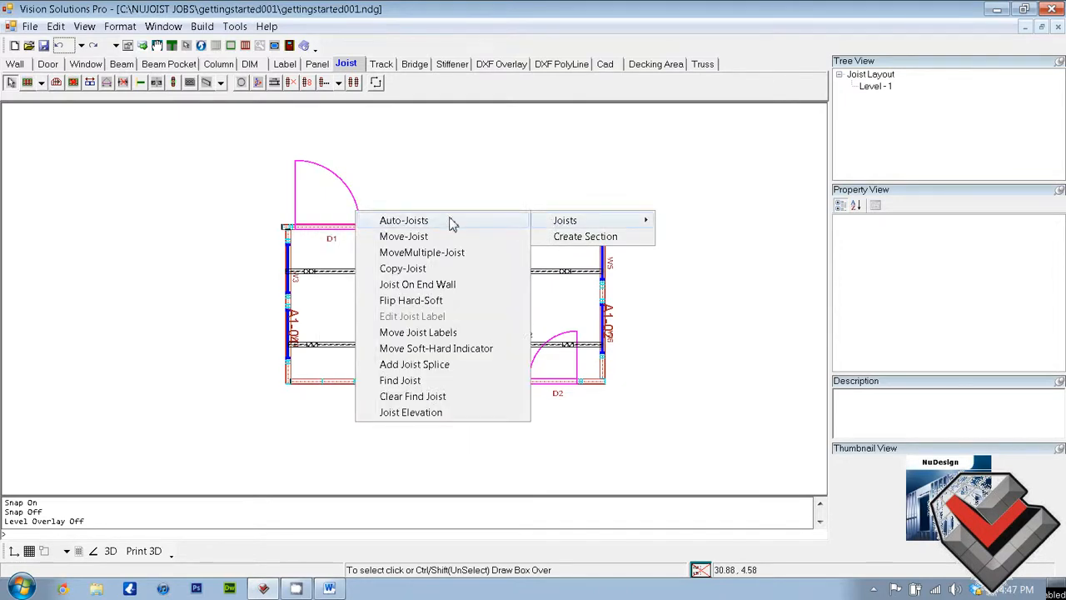
left_click(404, 221)
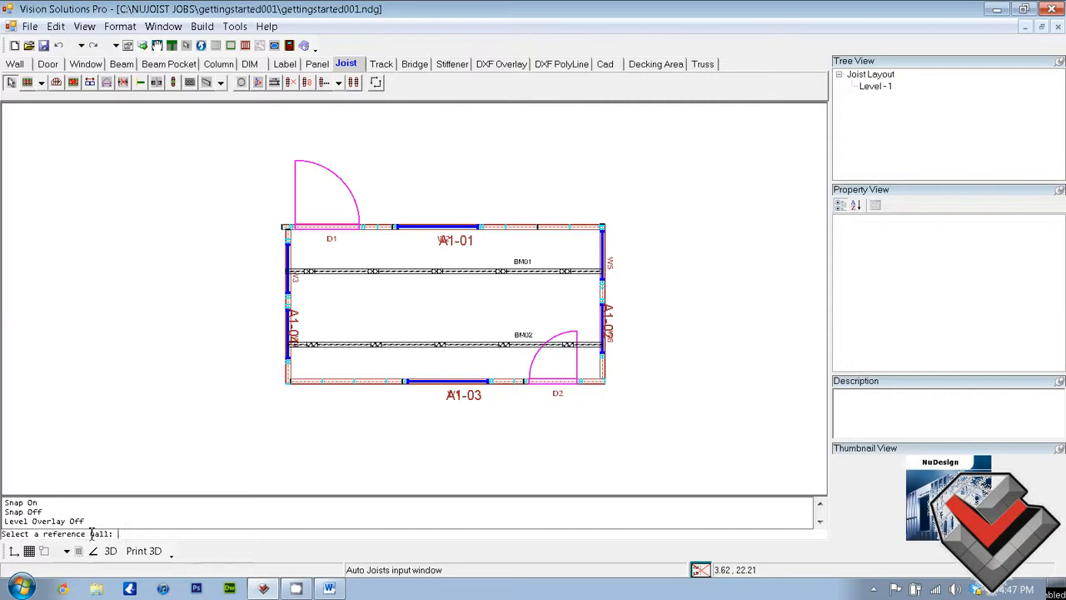
left_click(292, 304)
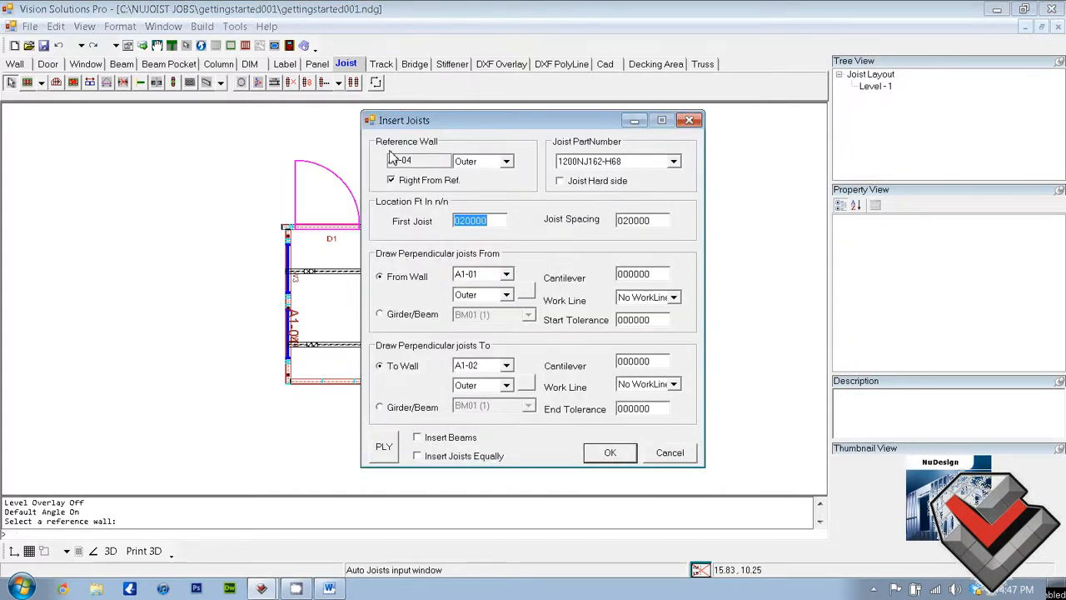
left_click(418, 159)
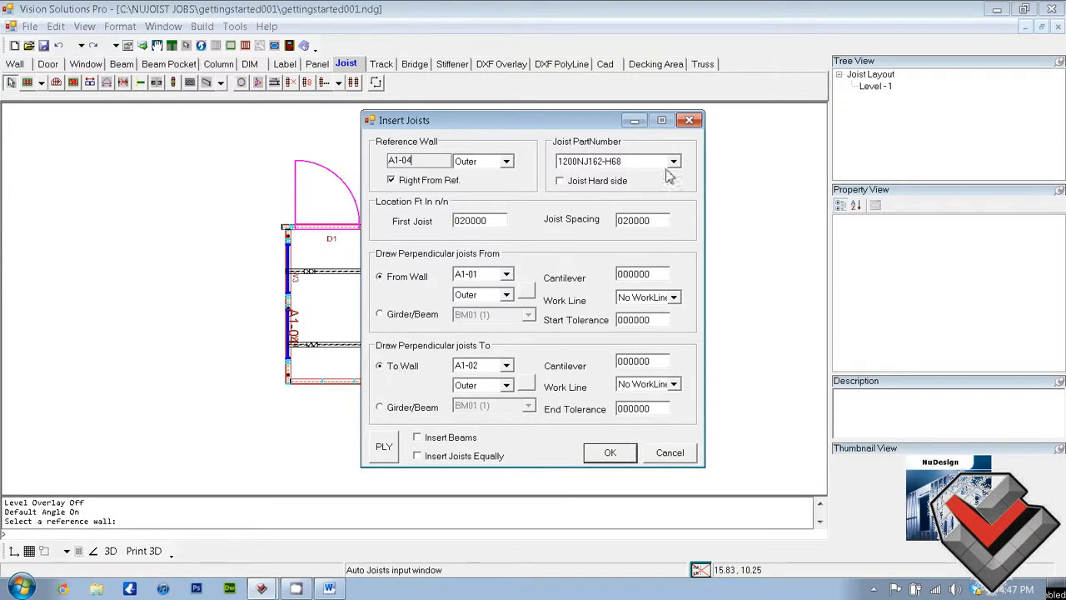
left_click(608, 454)
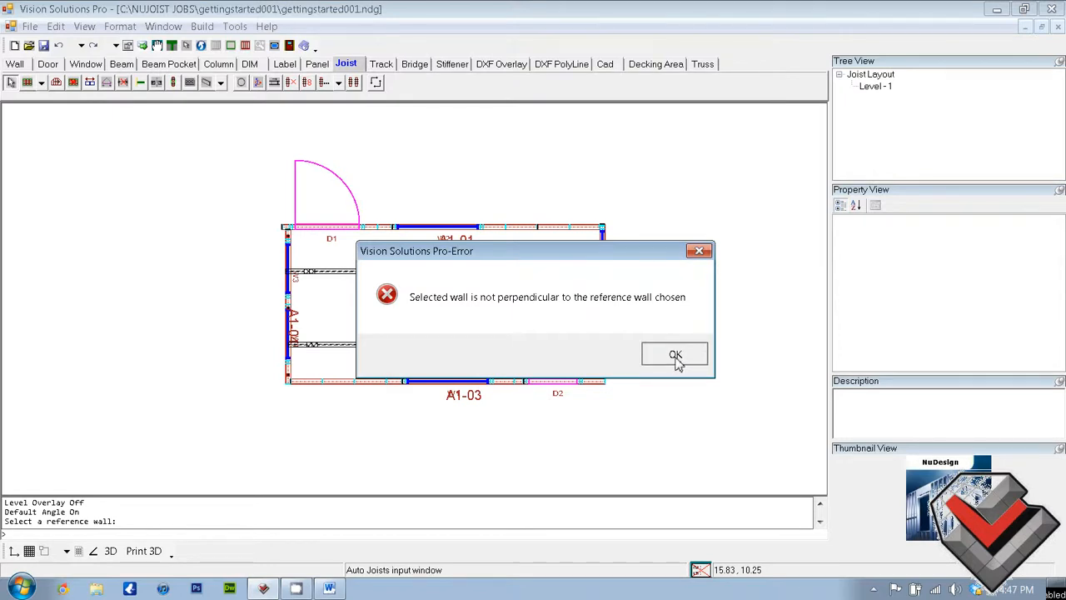
left_click(674, 355)
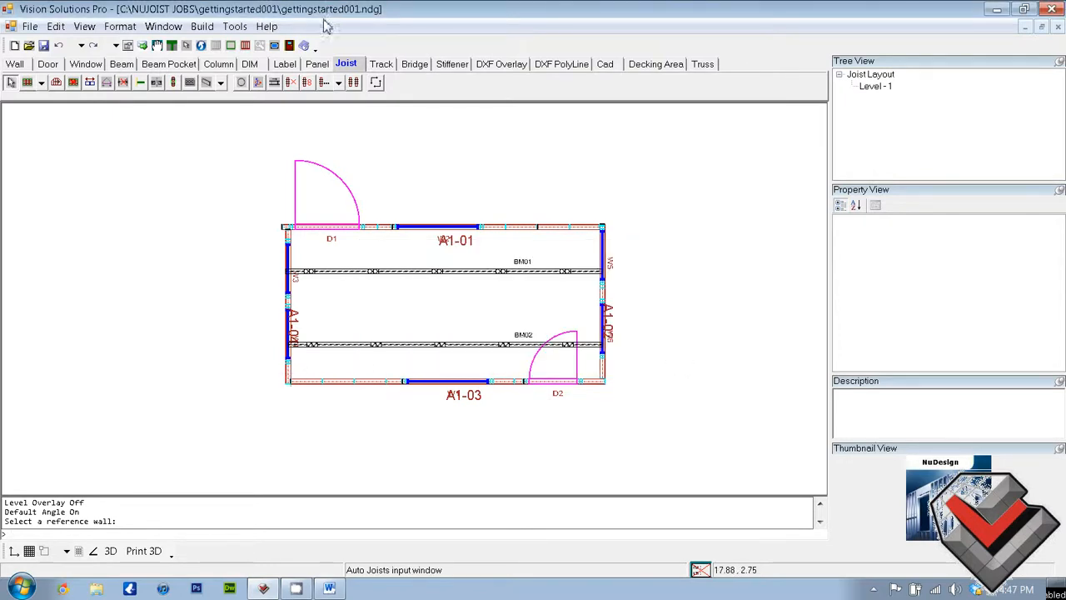
Retry Auto-Joists with the same settings, starting once at wall A1-04 and once at wall A1-02
right_click(293, 308)
mouse_move(329, 318)
left_click(246, 319)
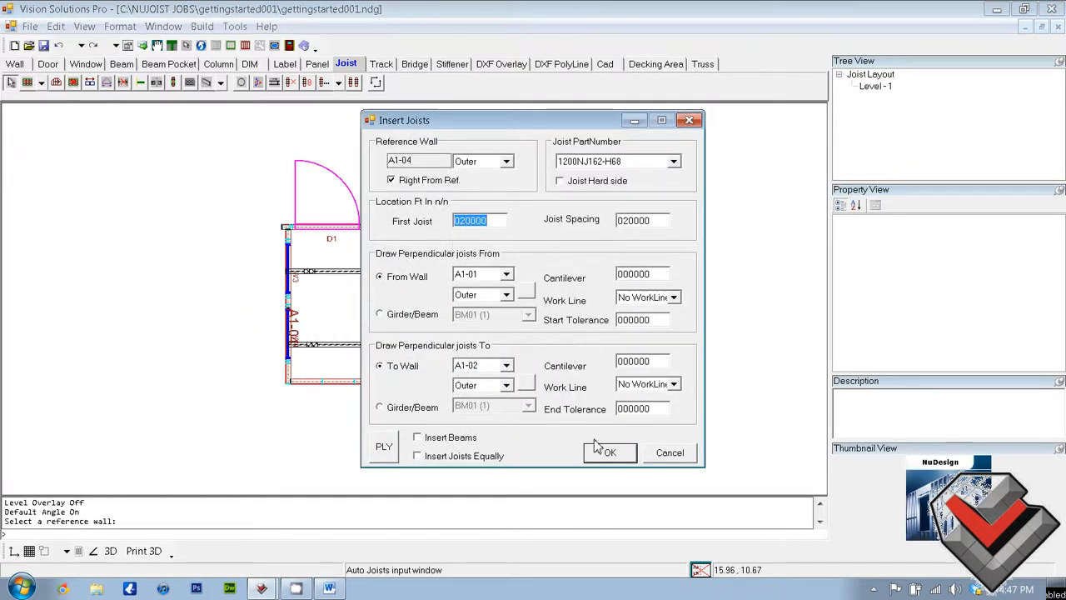
left_click(611, 453)
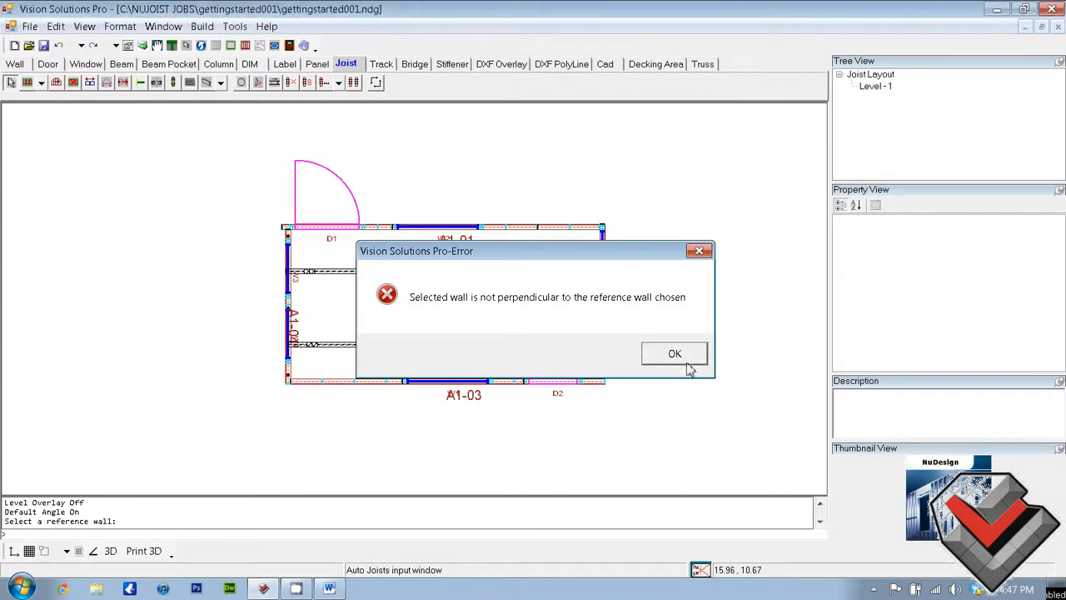
left_click(676, 355)
right_click(606, 300)
mouse_move(616, 308)
left_click(556, 309)
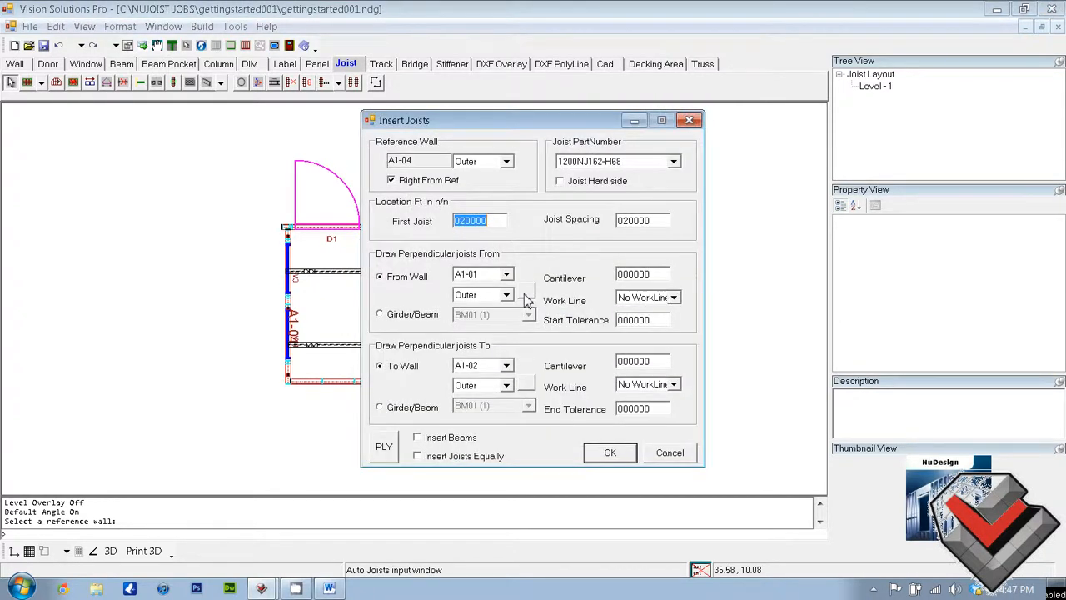
left_click(608, 454)
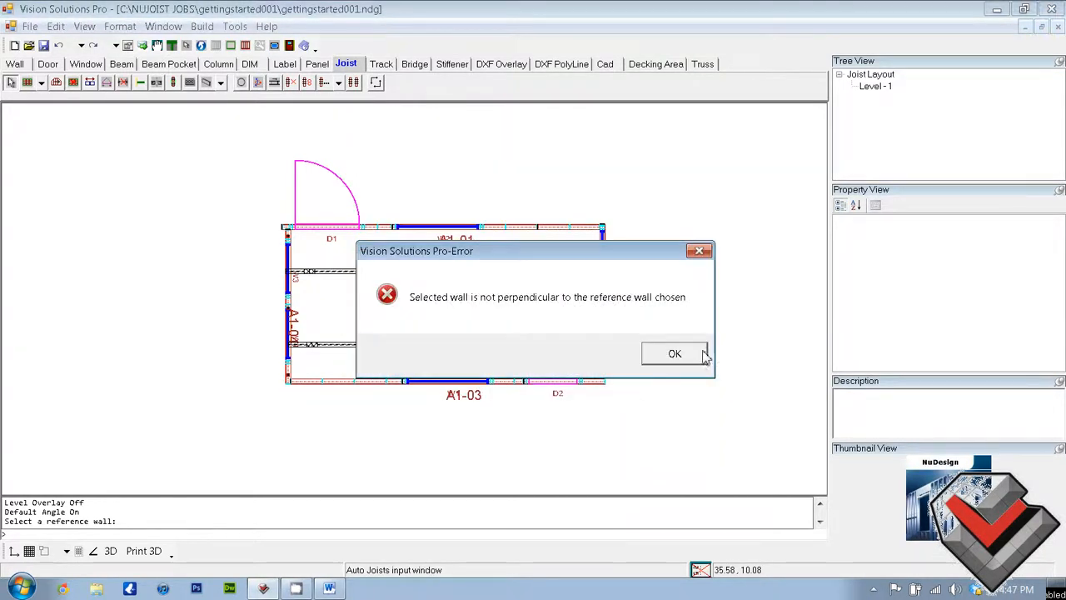
left_click(692, 351)
Insert Auto-Joists with wall A1-01 as reference, running 1200NJ162-H68 joists at 2 ft spacing from wall A1-04 to wall A1-02
right_click(566, 229)
mouse_move(593, 244)
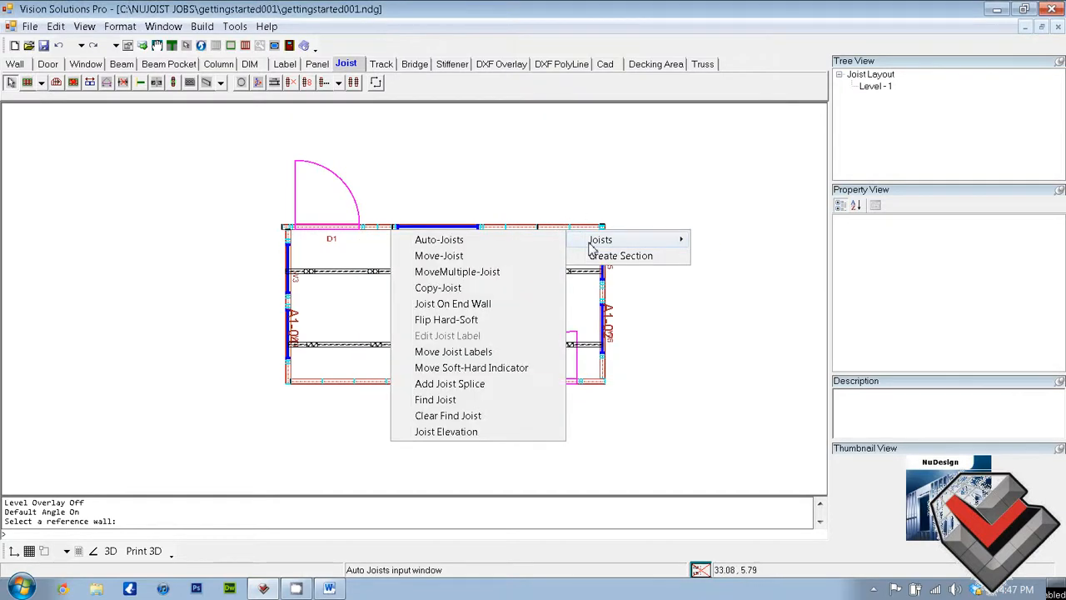
left_click(439, 240)
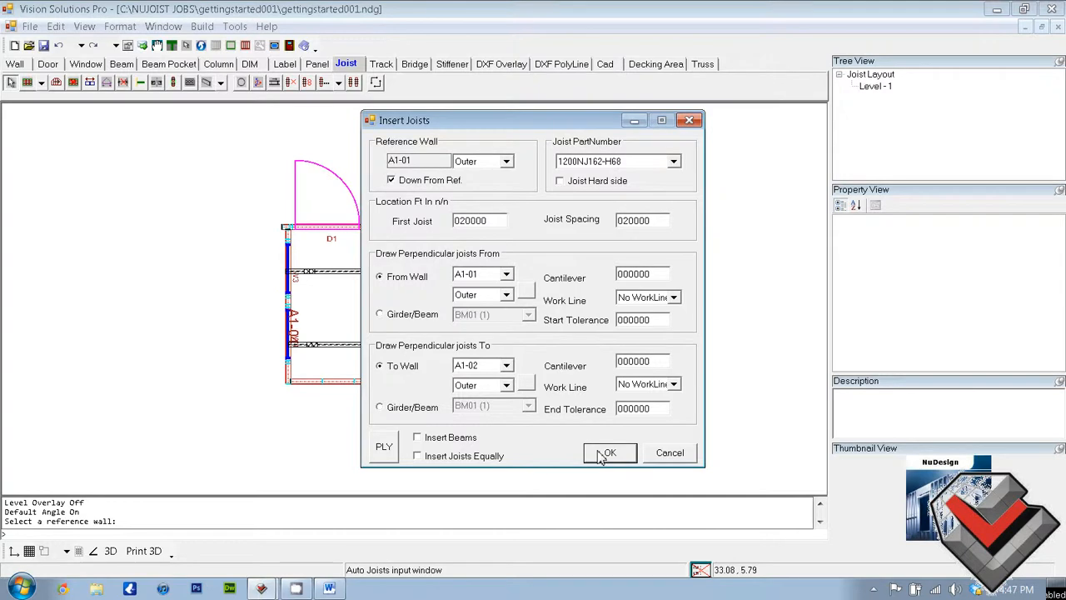
left_click(506, 274)
left_click(498, 320)
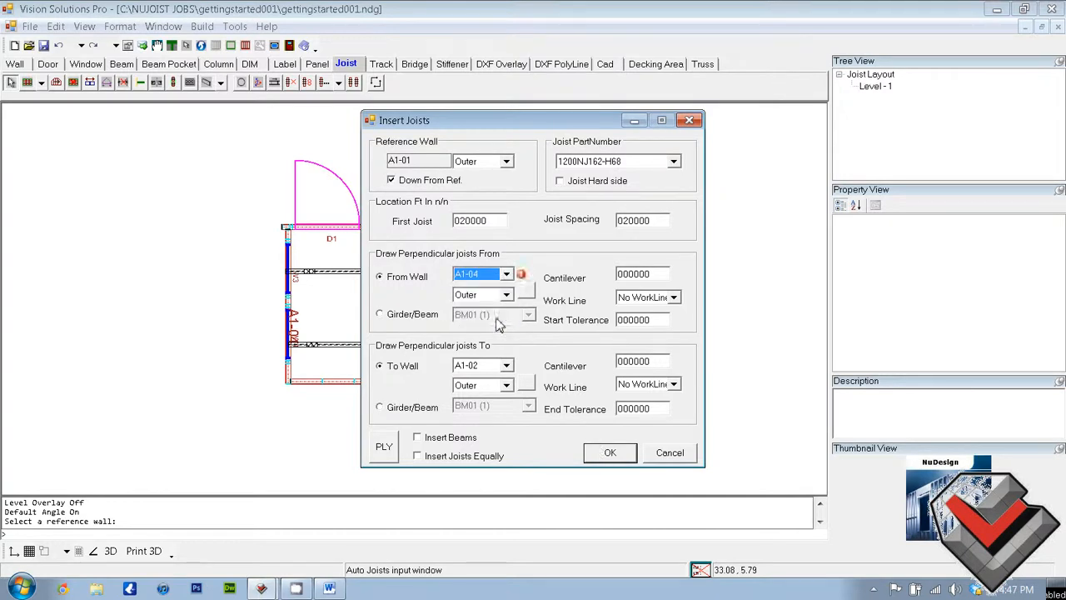
left_click(506, 366)
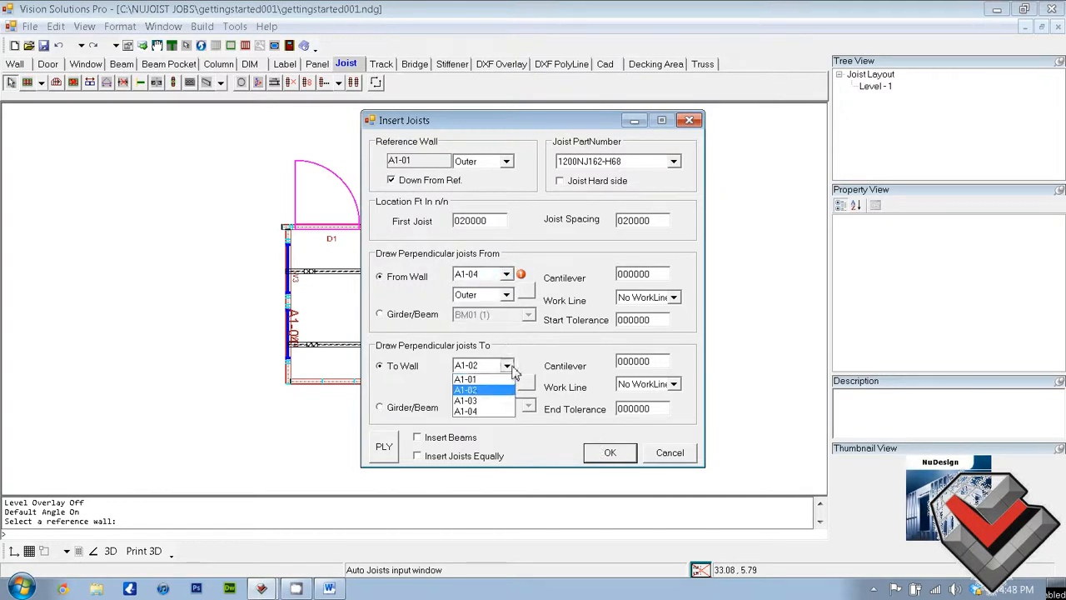
left_click(487, 380)
left_click(506, 366)
left_click(466, 390)
left_click(609, 452)
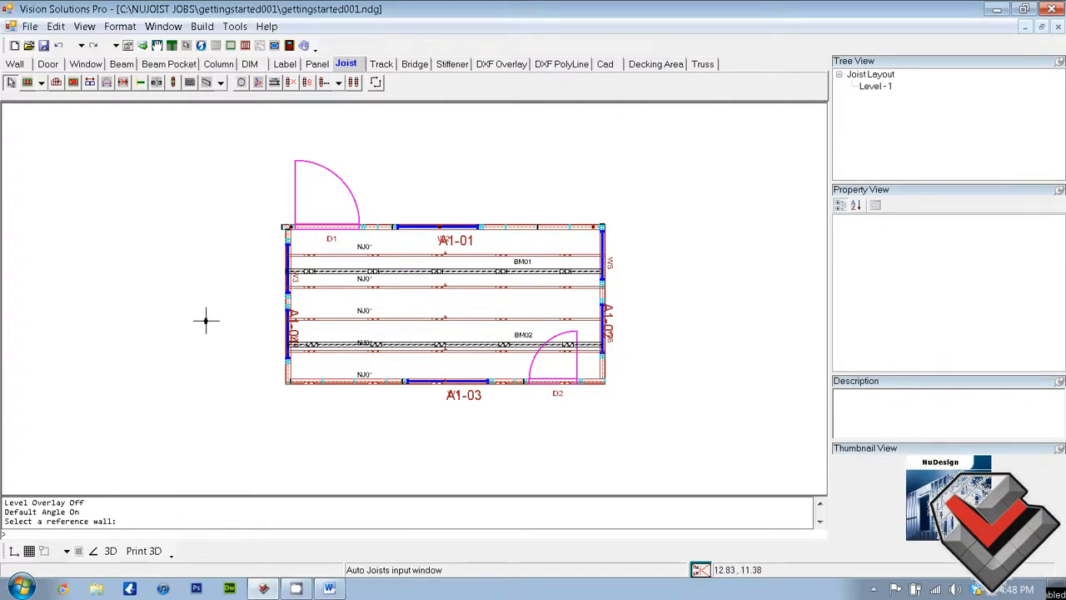
Add a new level by deriving the 2nd level plan from the 1st level plan, and compare both levels
left_click(30, 26)
mouse_move(62, 136)
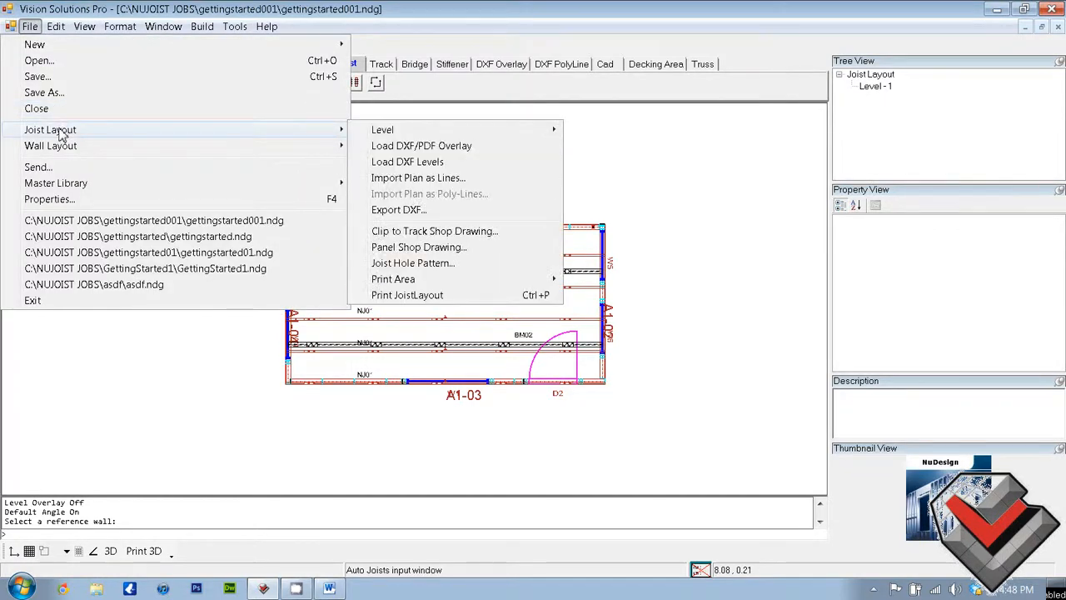
mouse_move(409, 131)
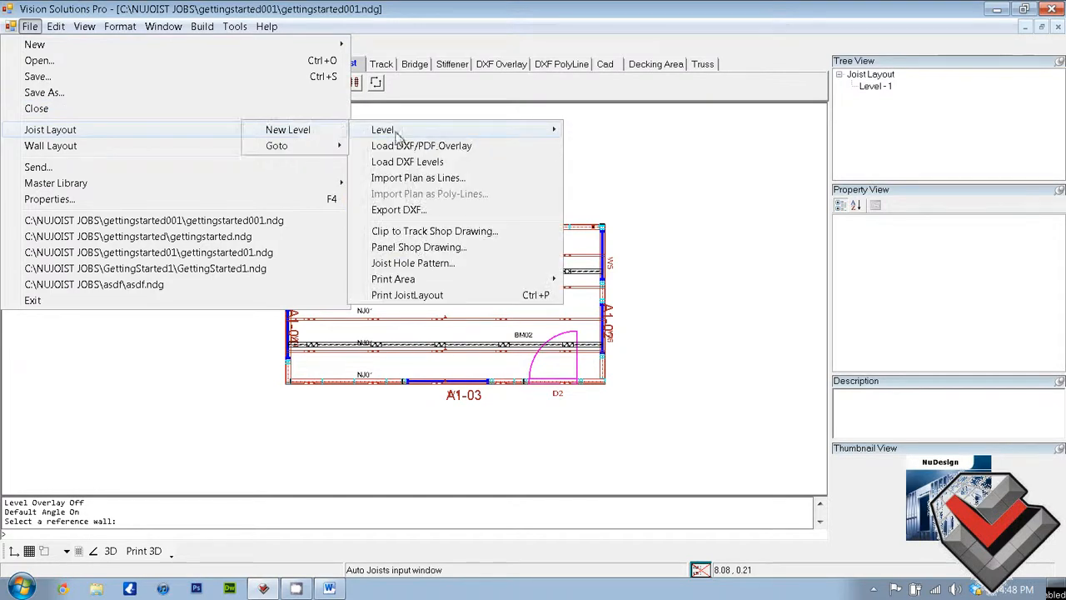
left_click(322, 133)
left_click(444, 286)
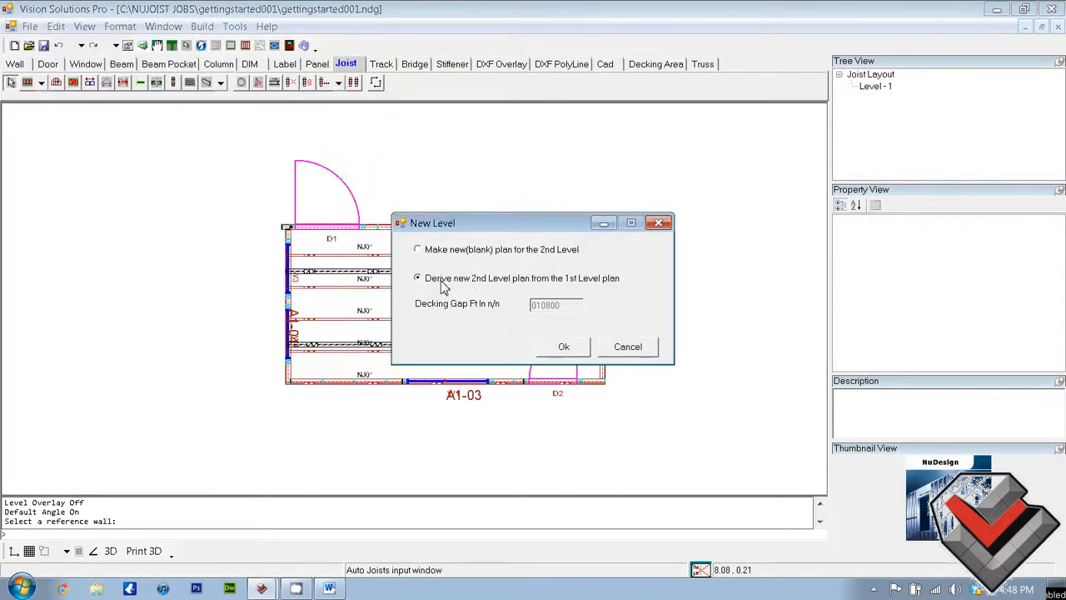
left_click(572, 350)
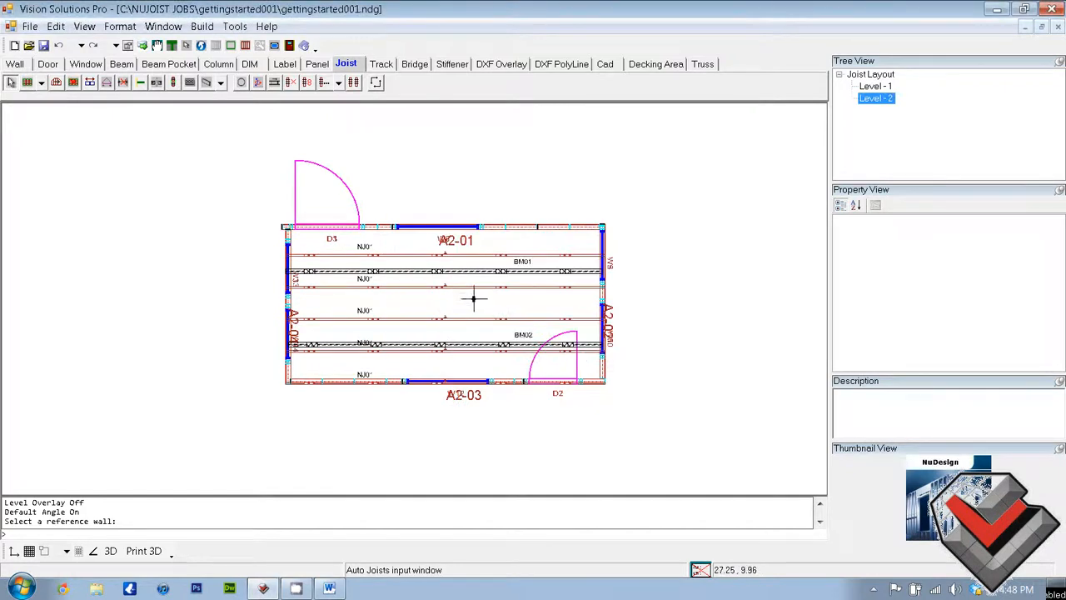
left_click(873, 88)
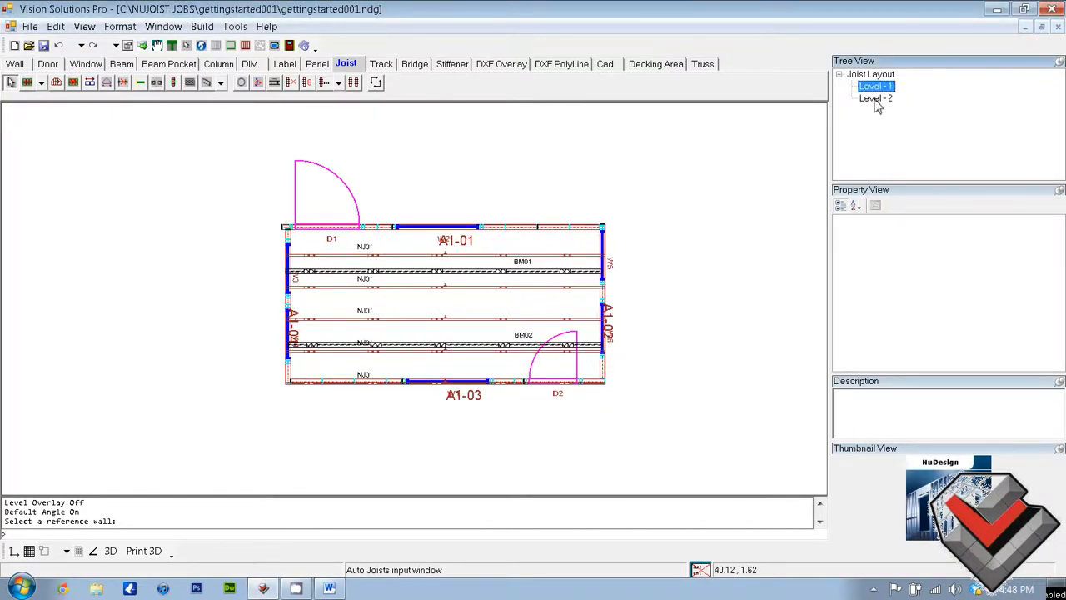
left_click(875, 98)
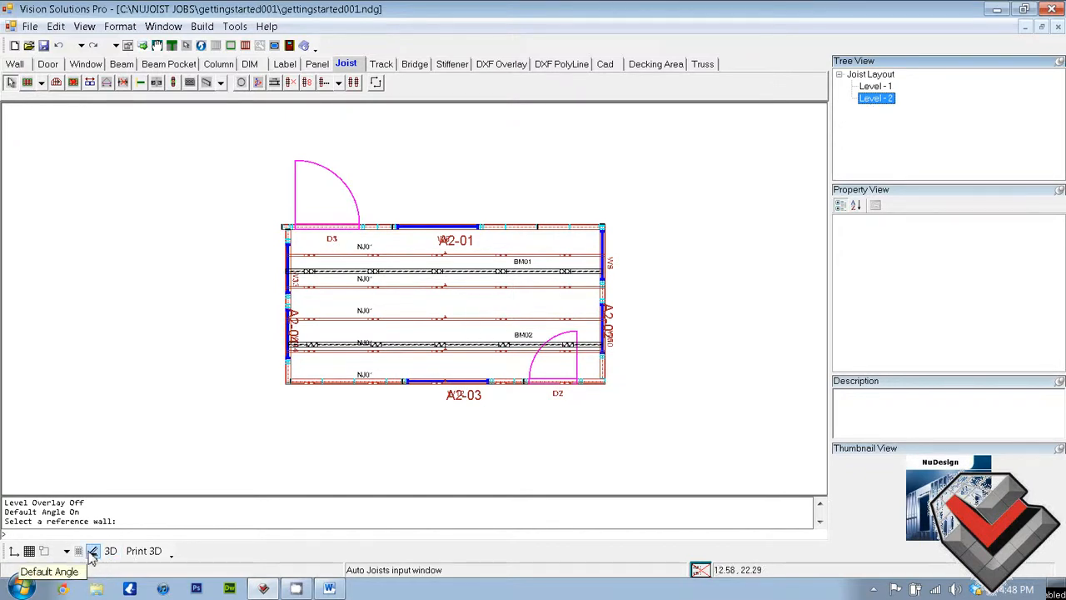
Draw a 4-inch stud wall on Level 2 from wall A2-01 to wall A2-03, between the A2-03 window and door D2
left_click(14, 64)
left_click(28, 82)
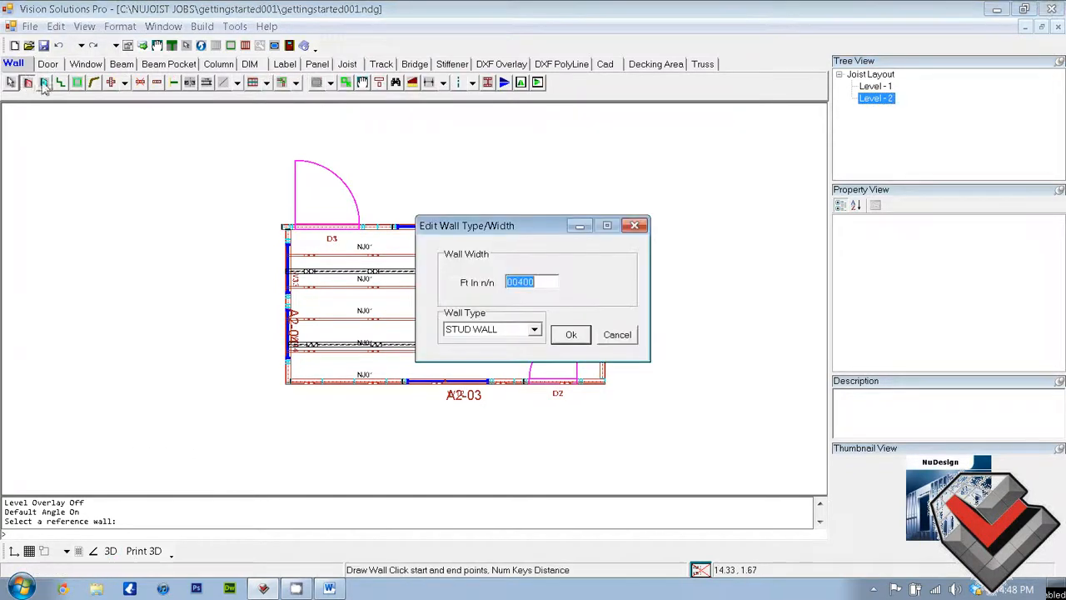
left_click(571, 335)
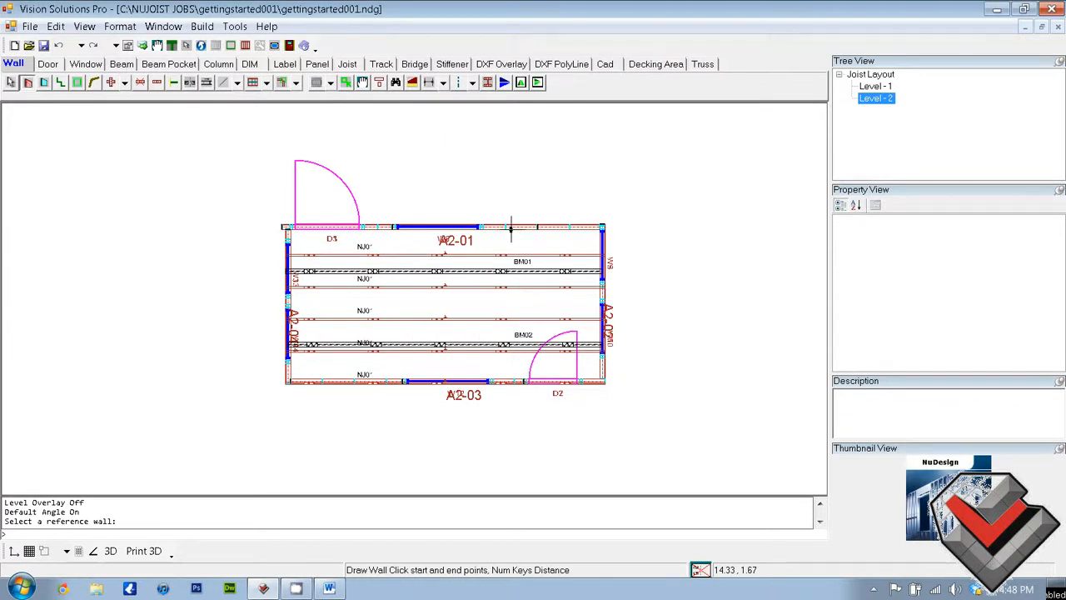
left_click(510, 227)
left_click(507, 383)
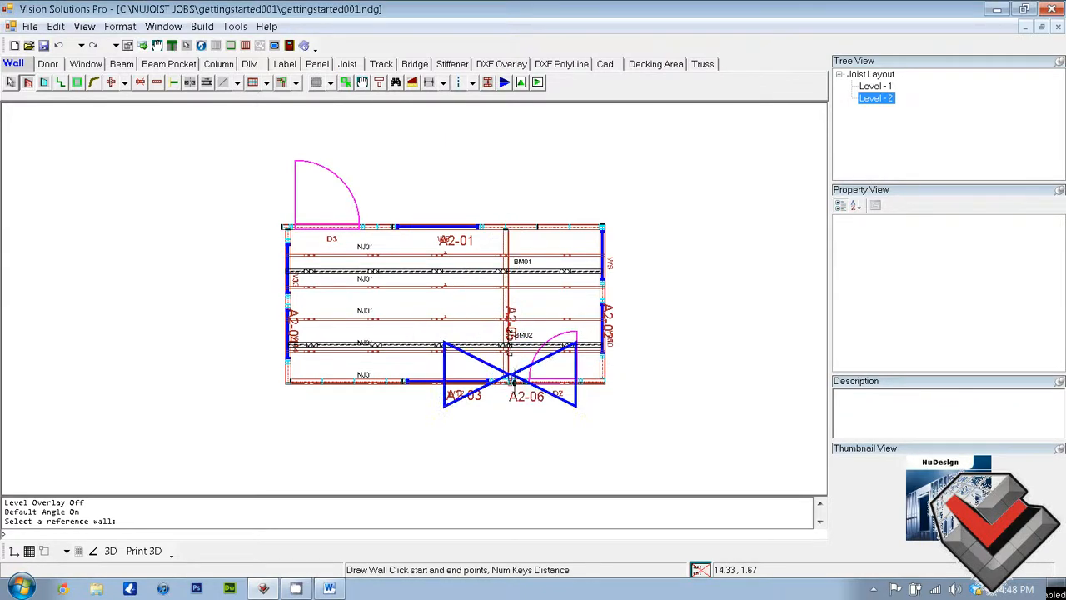
right_click(552, 397)
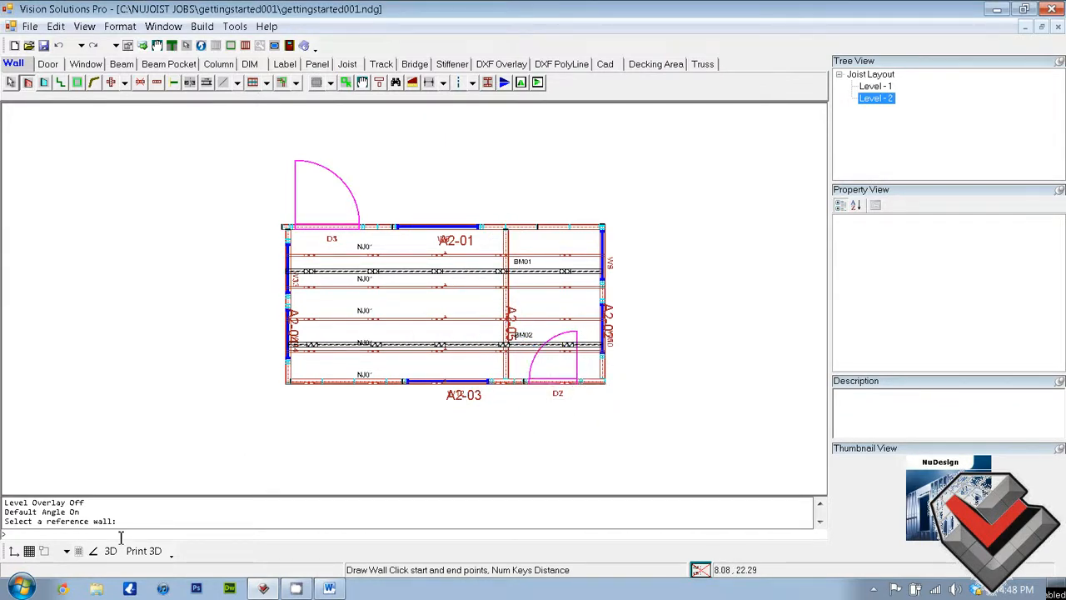
Compare Level 1 and Level 2 by switching between them and toggling the level overlay on and off
left_click(79, 551)
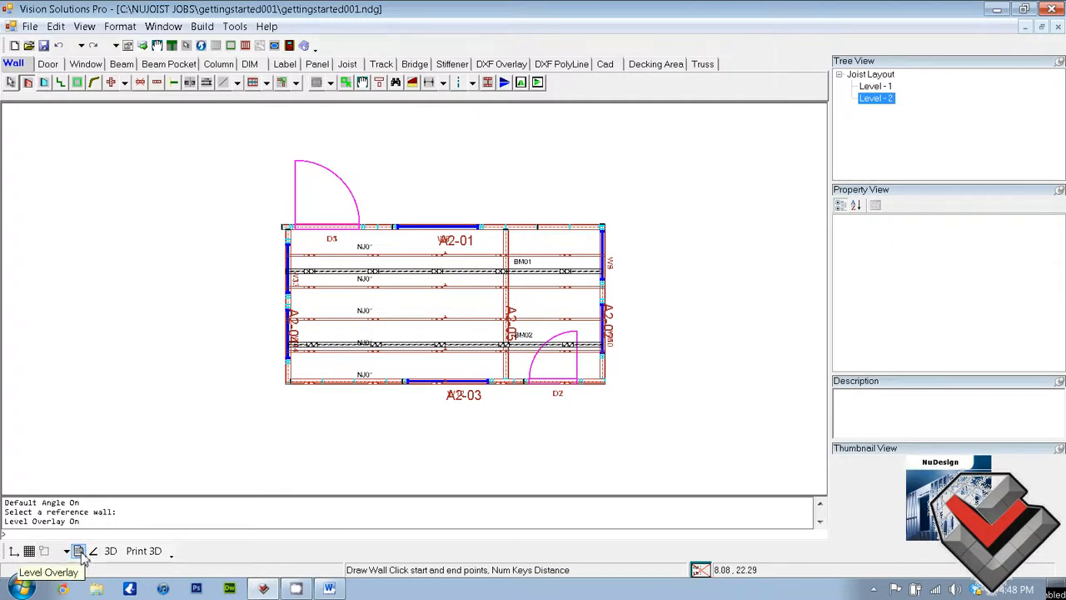
left_click(79, 551)
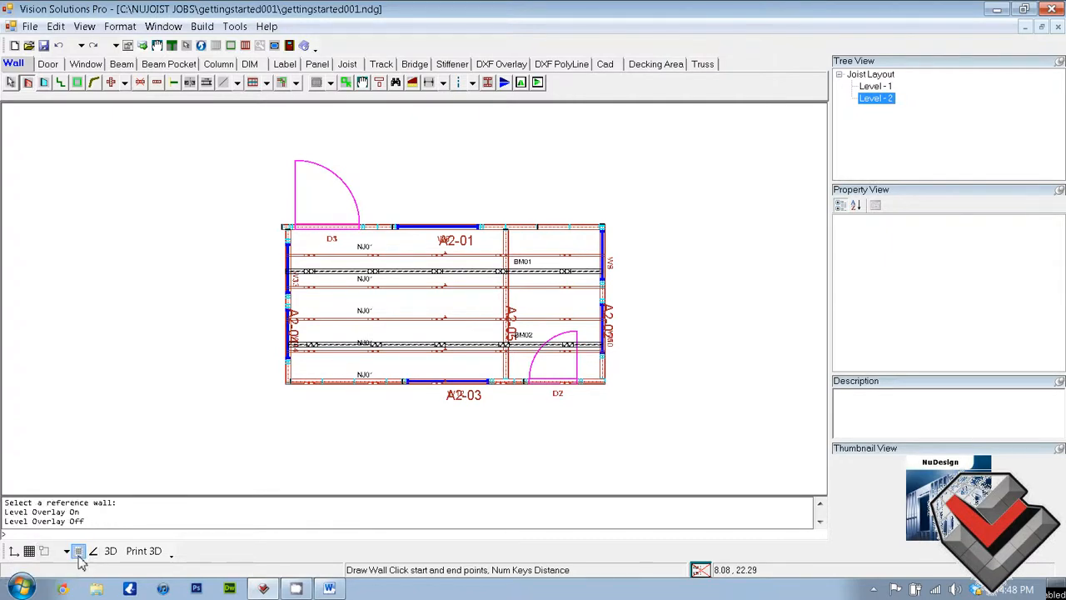
left_click(80, 552)
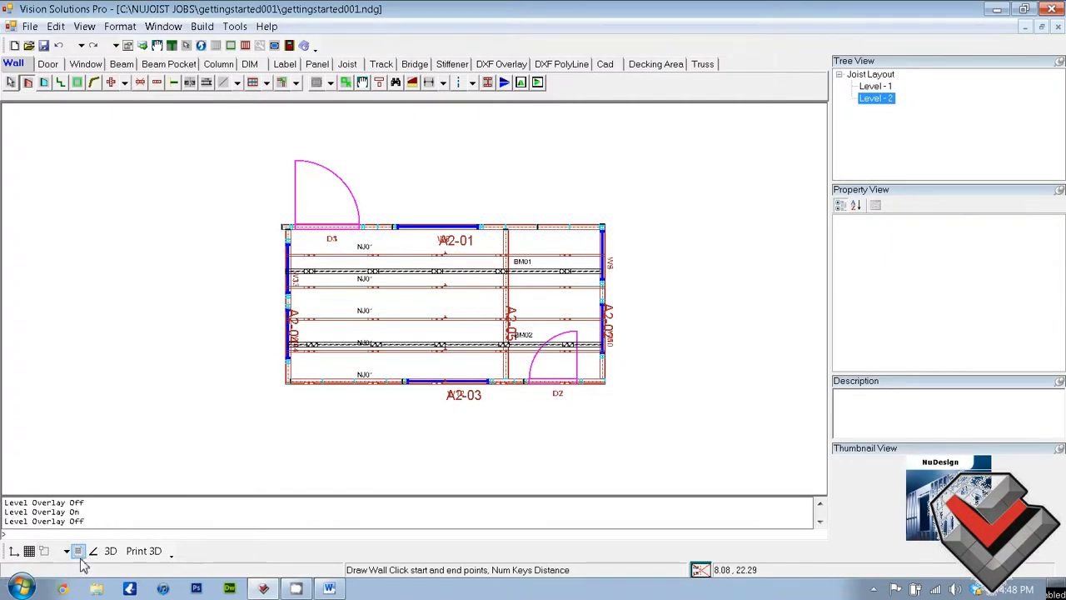
left_click(885, 88)
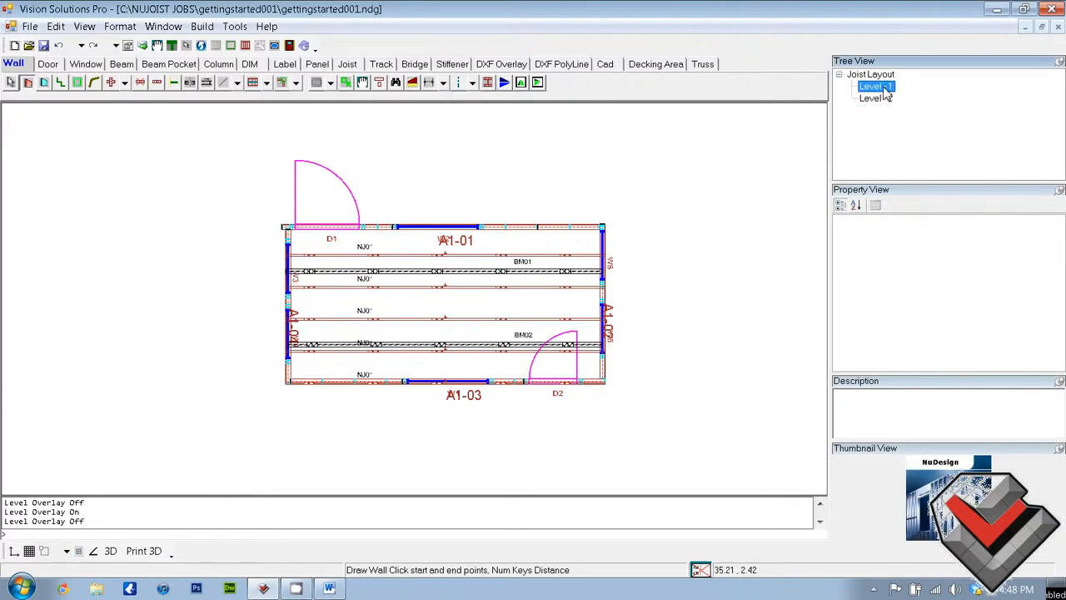
left_click(79, 553)
left_click(879, 99)
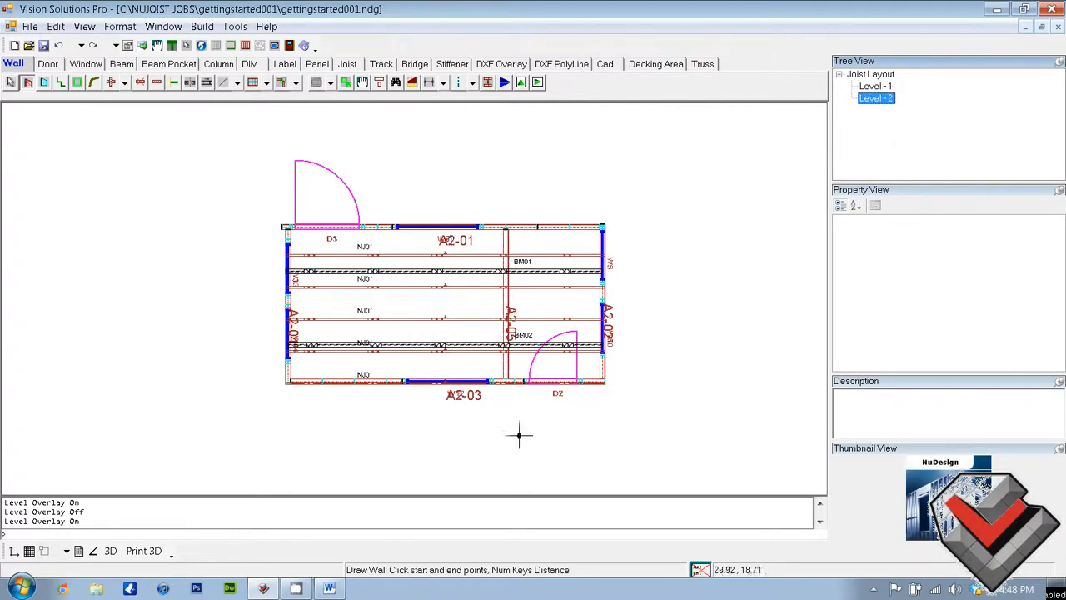
left_click(875, 88)
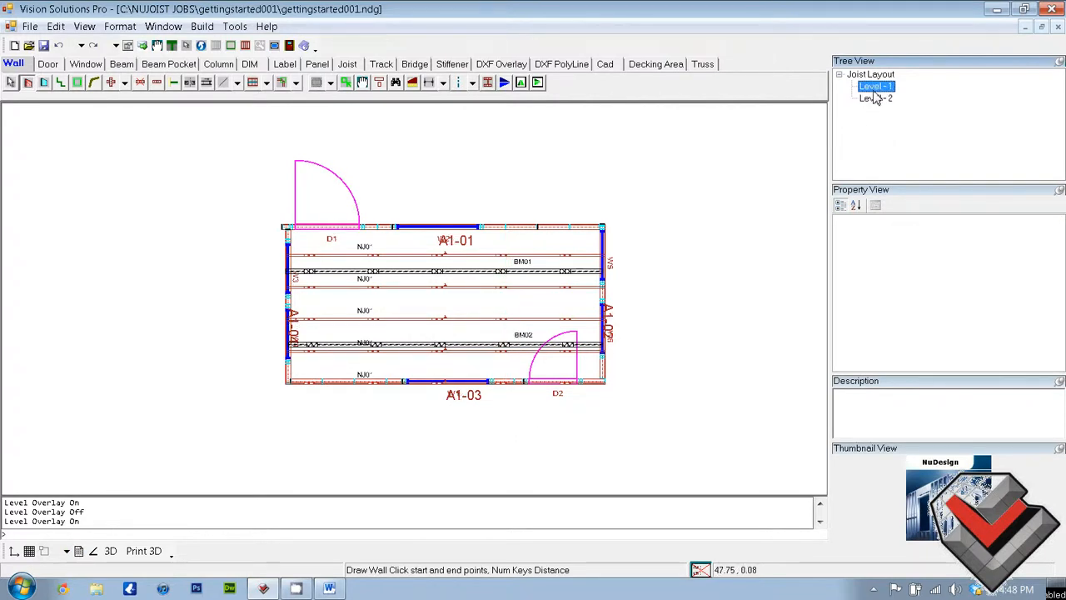
left_click(78, 552)
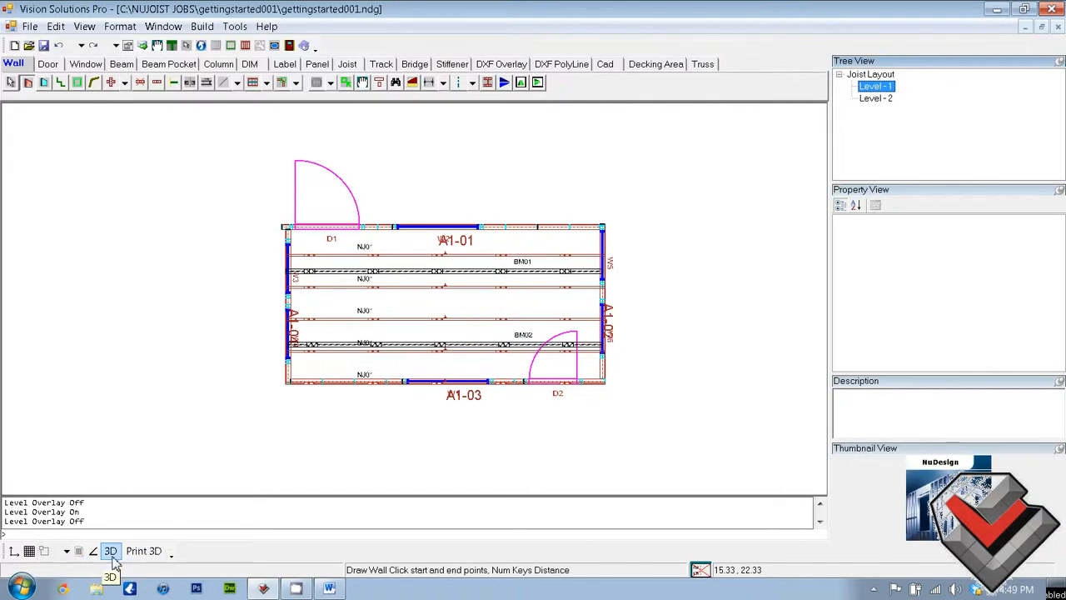
Generate a 3D view of the whole building and examine the two-level framing from several sides
left_click(111, 552)
left_click_drag(216, 216, 595, 497)
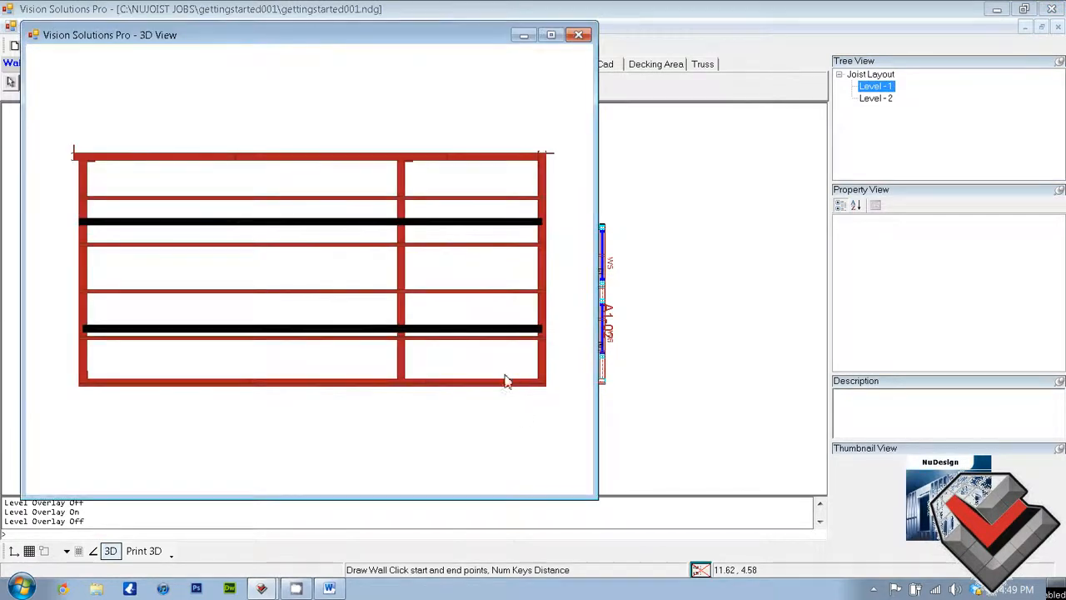
left_click_drag(496, 387, 400, 395)
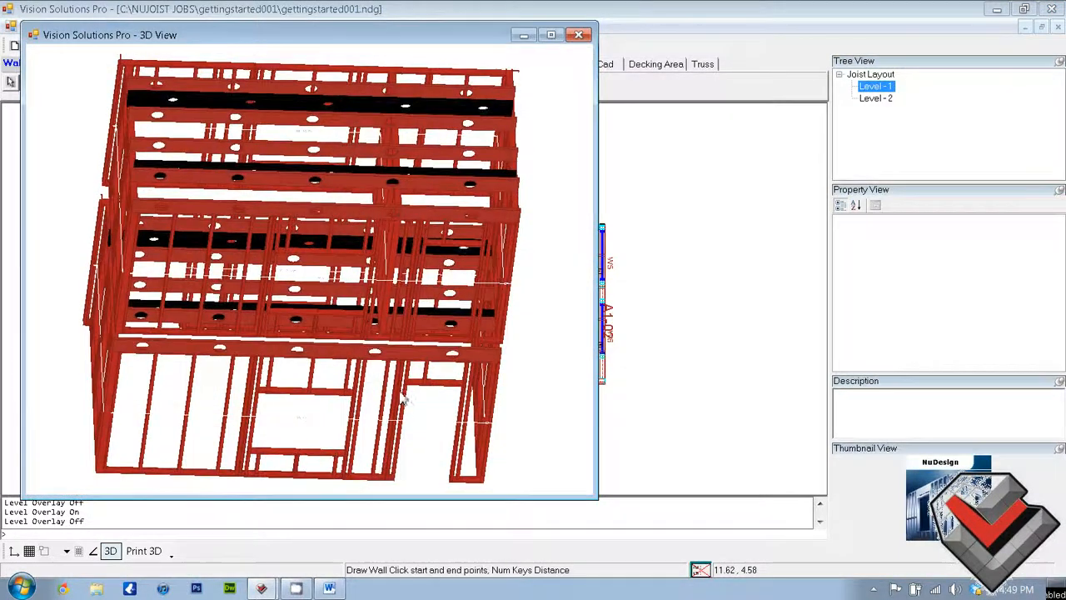
left_click_drag(414, 436, 427, 476)
scroll(428, 485, "down", 6)
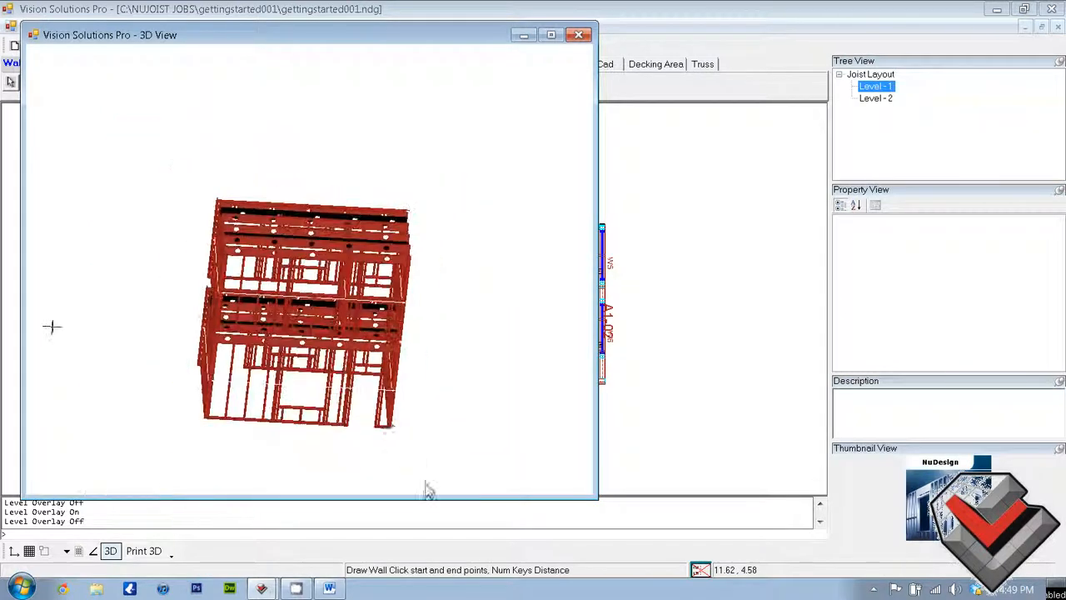
left_click_drag(375, 229, 291, 264)
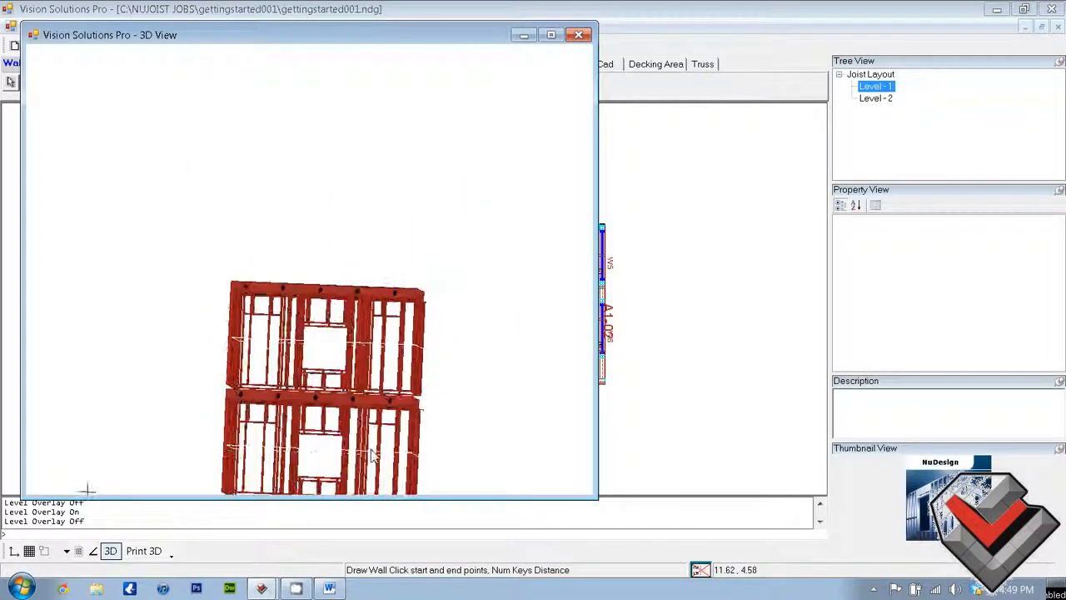